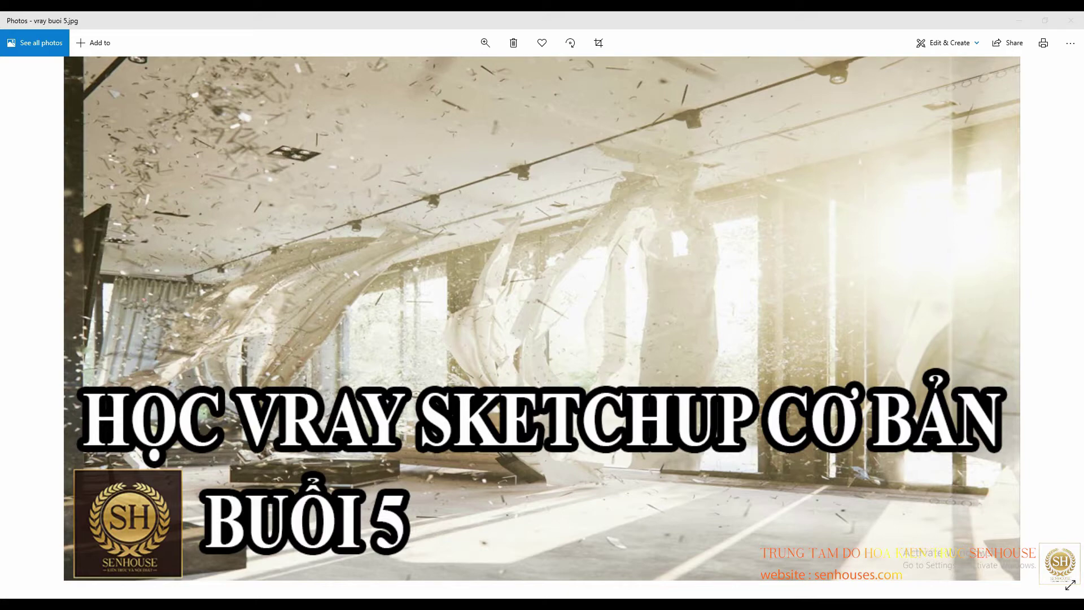
Put away the Photos title image and bring back the SketchUp yard model with its V-Ray render
click(1030, 14)
right_click(608, 225)
click(532, 304)
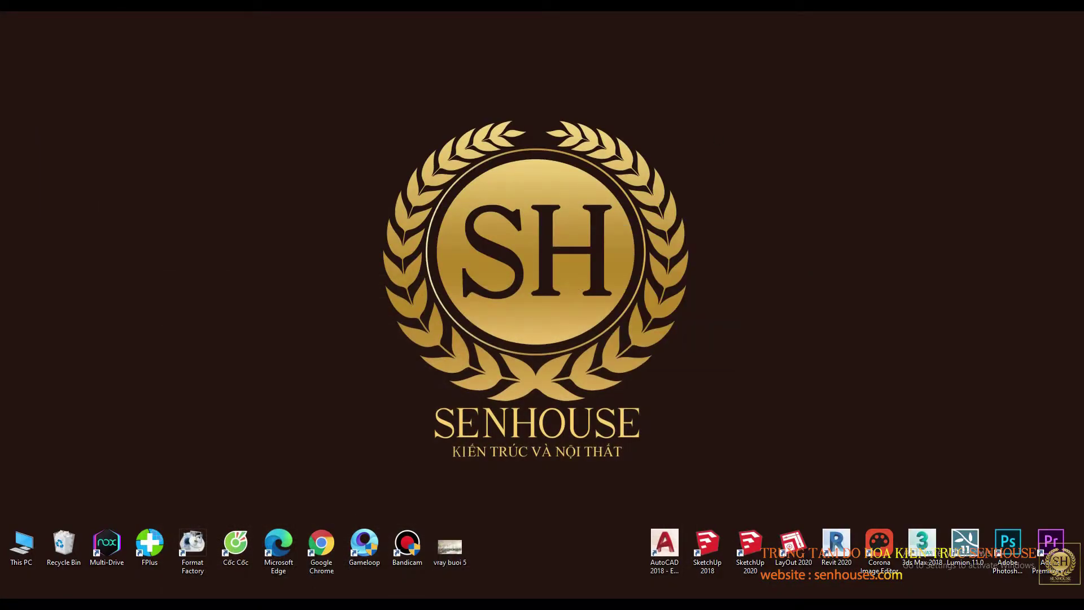
click(260, 562)
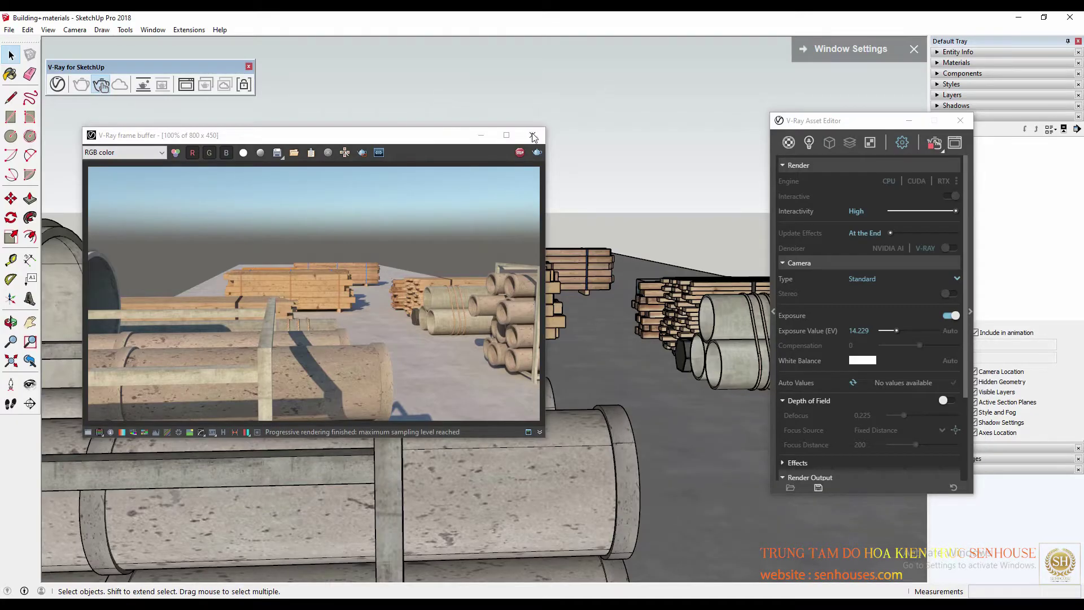
Reopen the V-Ray frame buffer and expand the Asset Editor's Render Parameters panel
click(532, 135)
drag(857, 121, 421, 52)
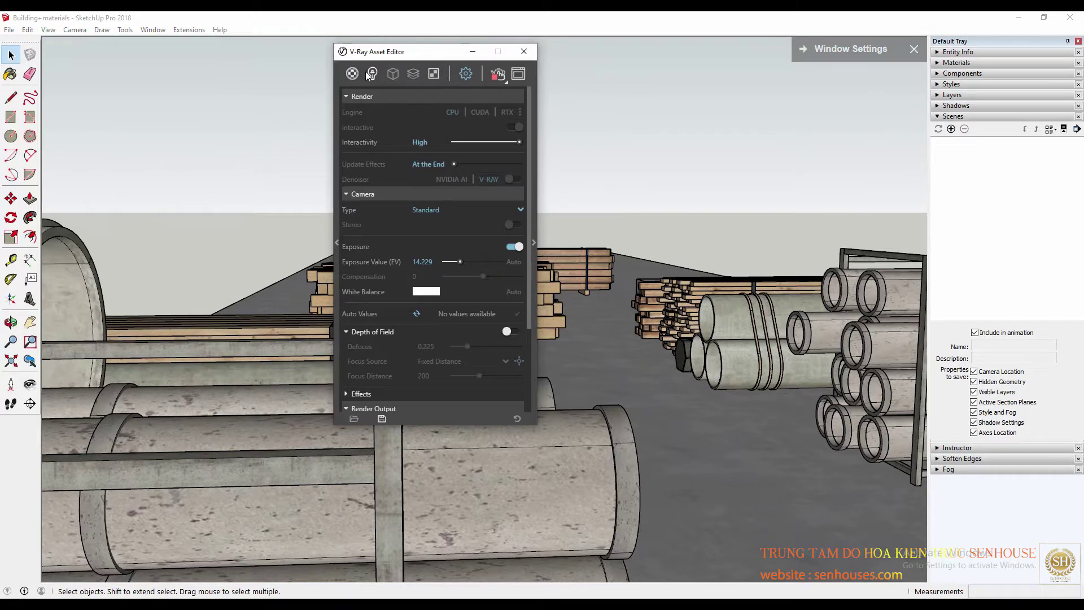
click(524, 71)
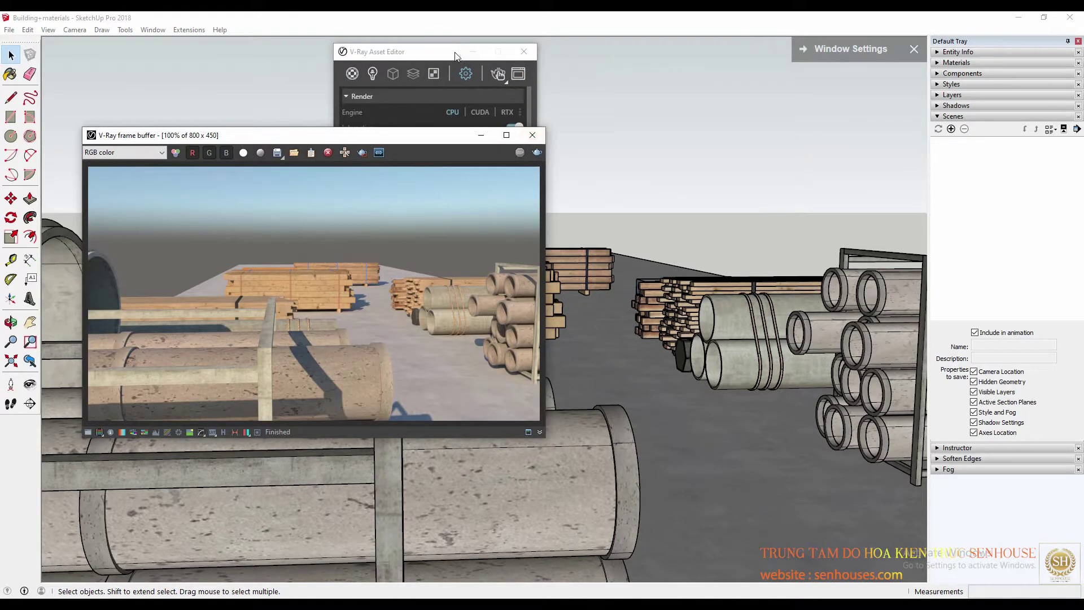
click(515, 113)
click(534, 244)
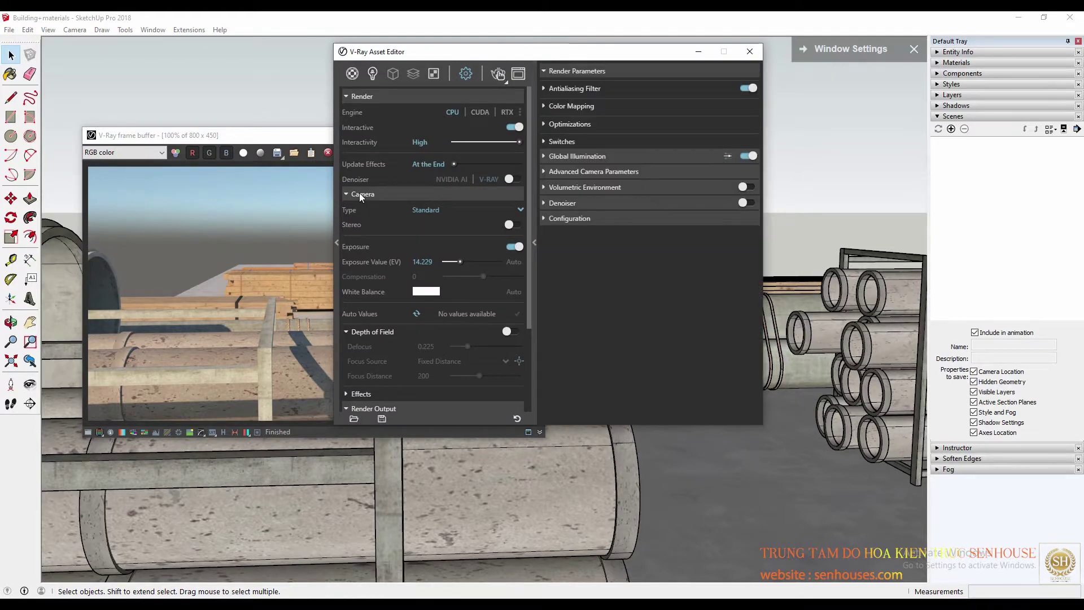
Check the Camera Type list, leaving it on Standard with Exposure enabled
scroll(374, 345, down, 3)
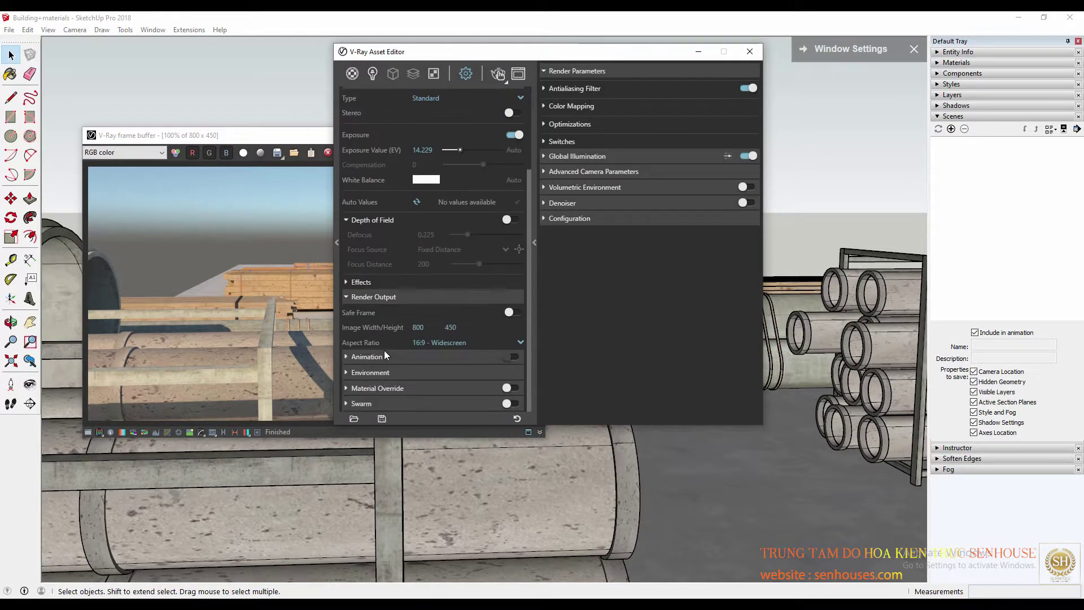
scroll(411, 285, up, 3)
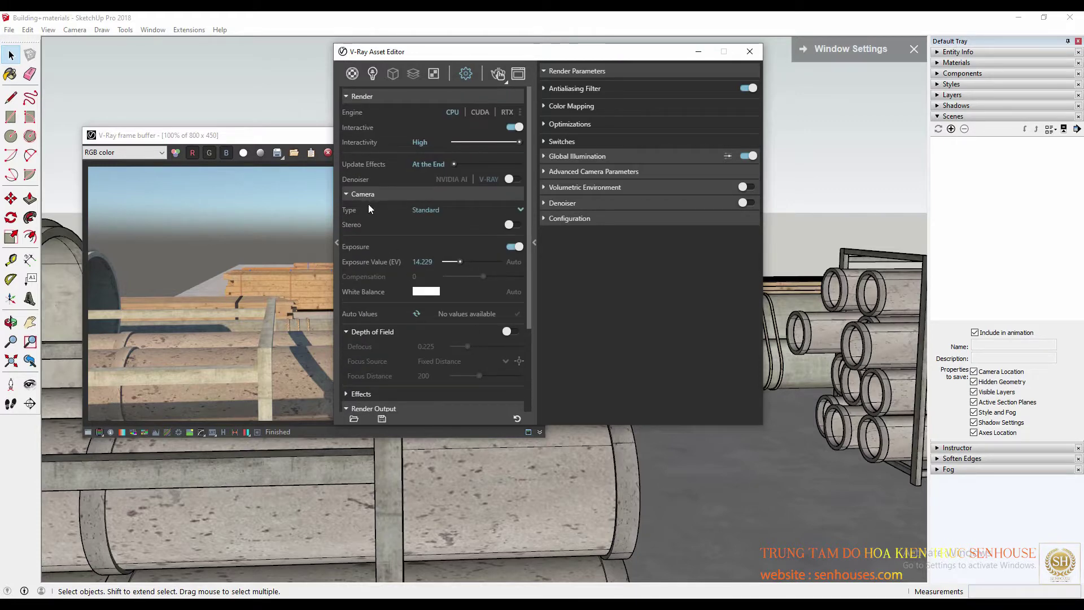
scroll(446, 321, down, 1)
scroll(446, 326, down, 1)
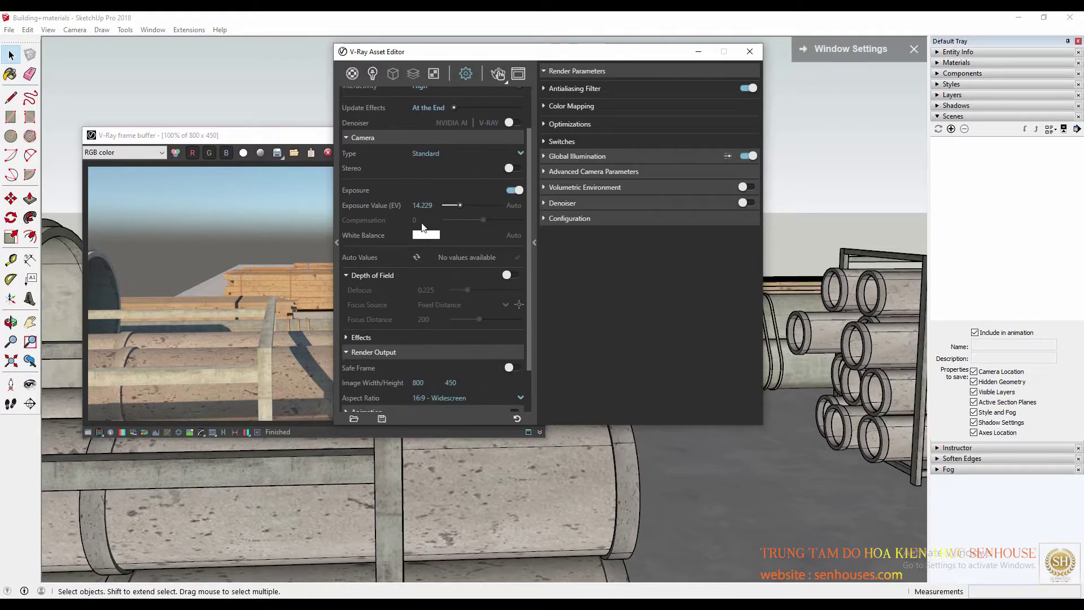
click(489, 153)
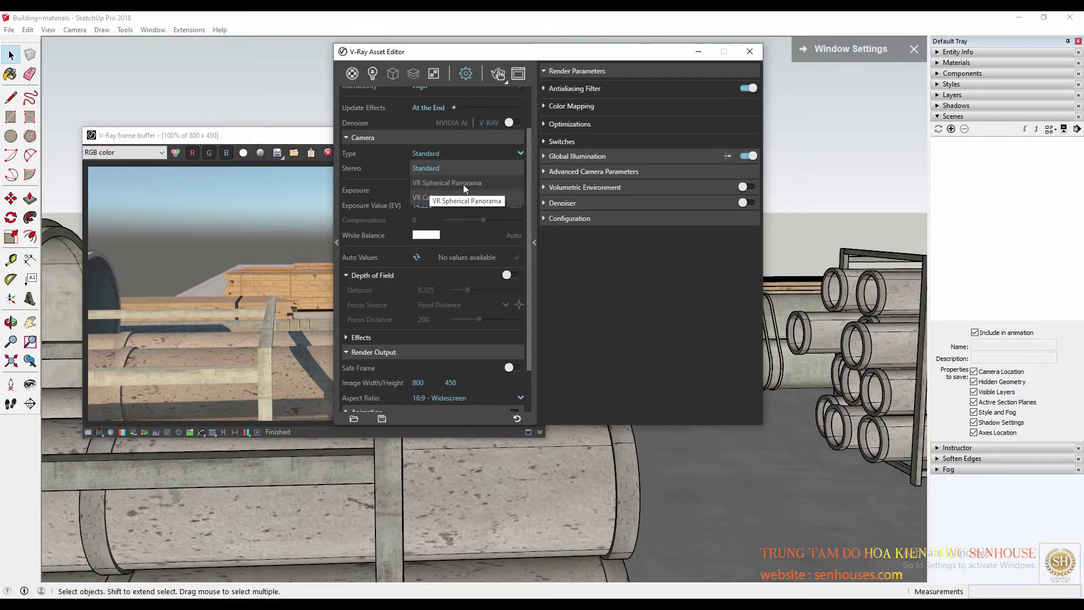
click(672, 327)
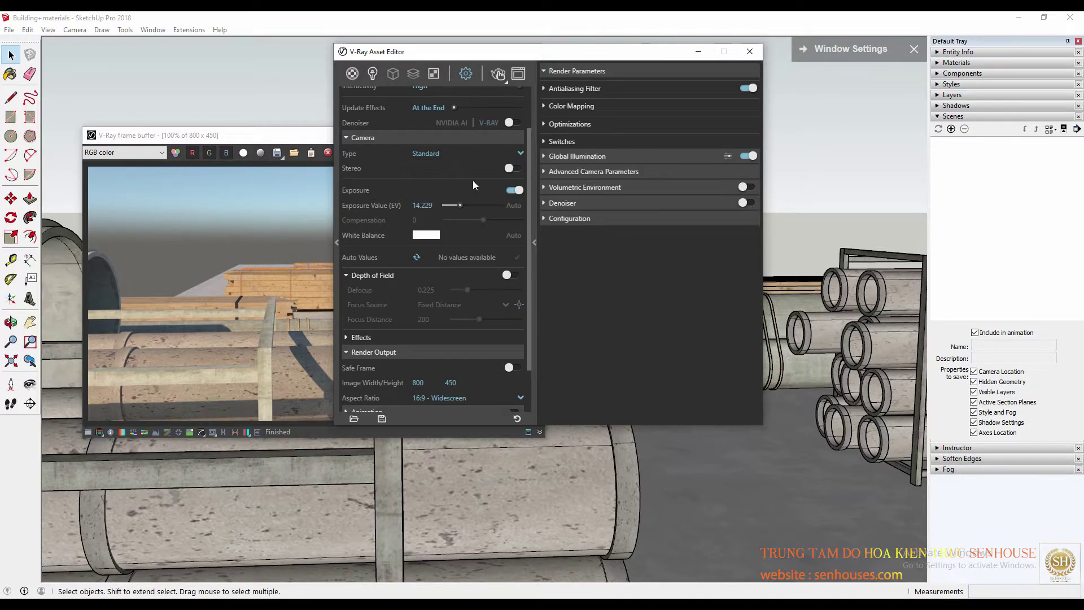
click(458, 153)
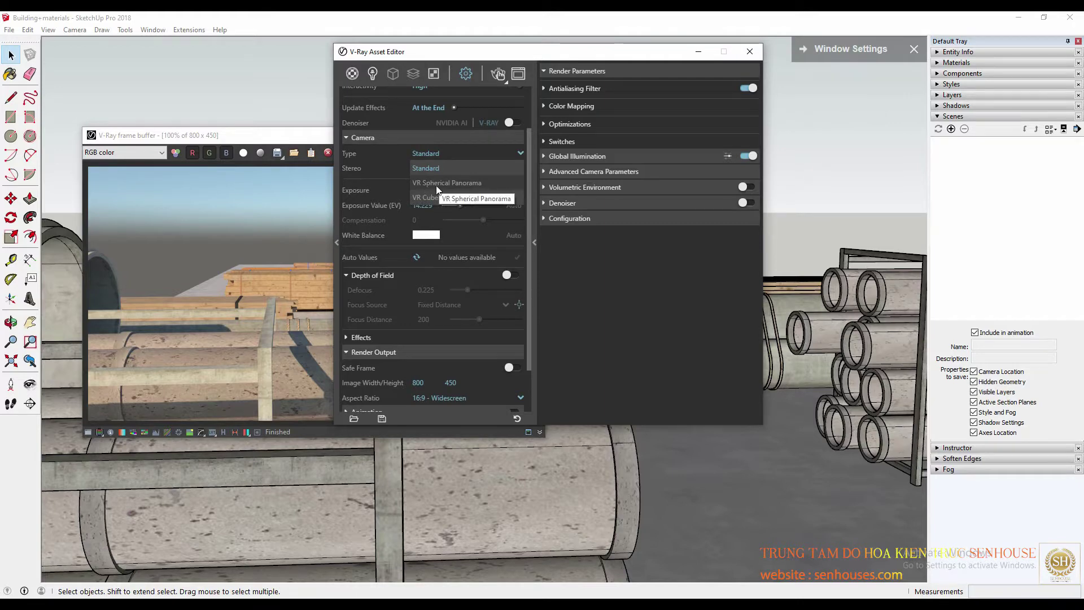
click(619, 269)
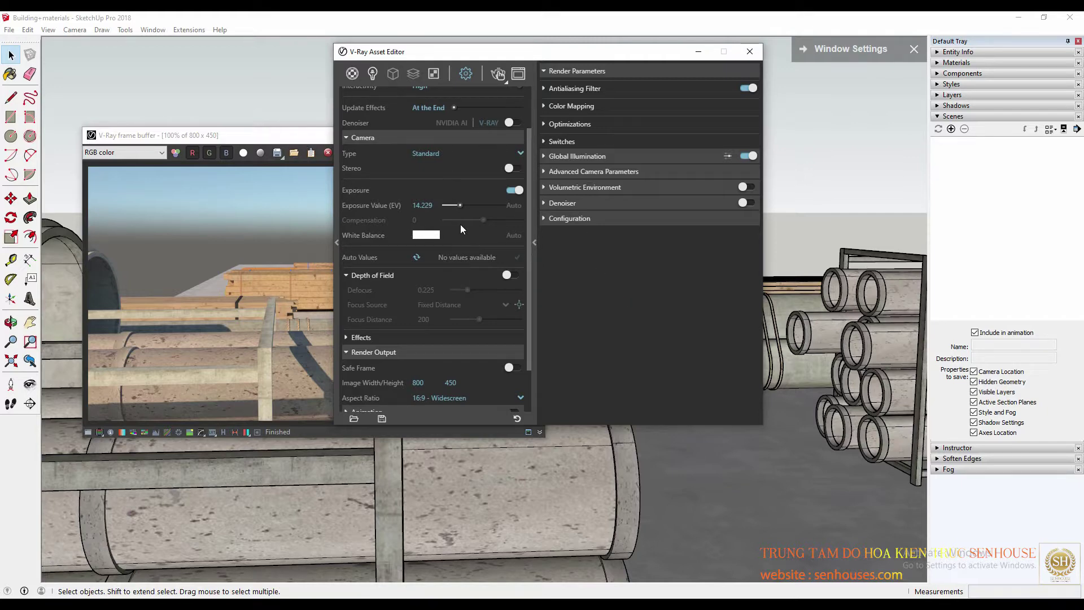
click(85, 601)
Find ZoomIt through Windows search and launch ZoomIt.exe from its archive
text(zoom)
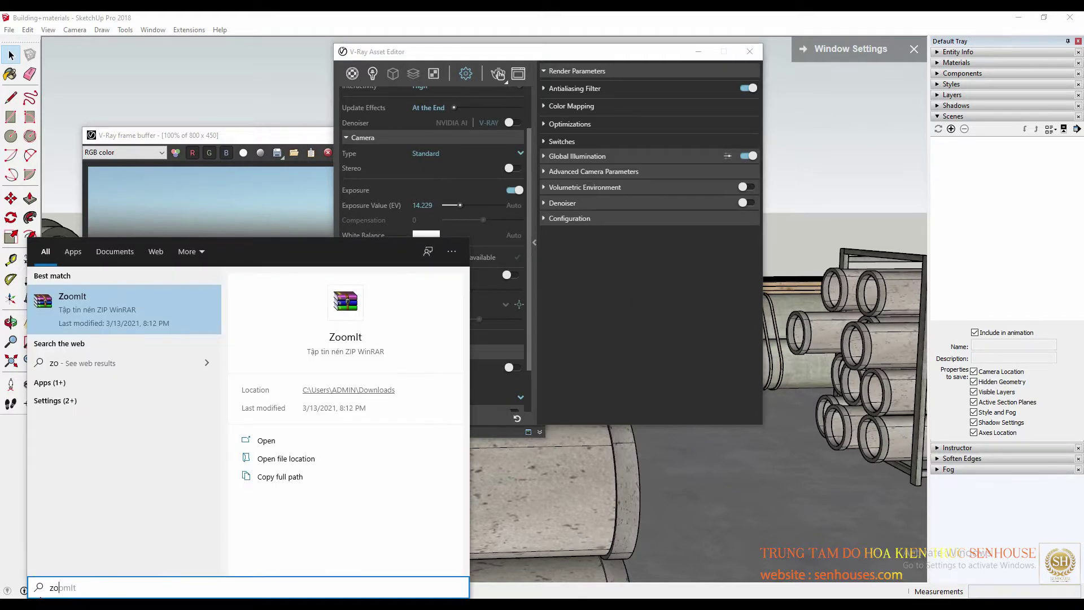
key(Return)
click(308, 240)
double_click(308, 242)
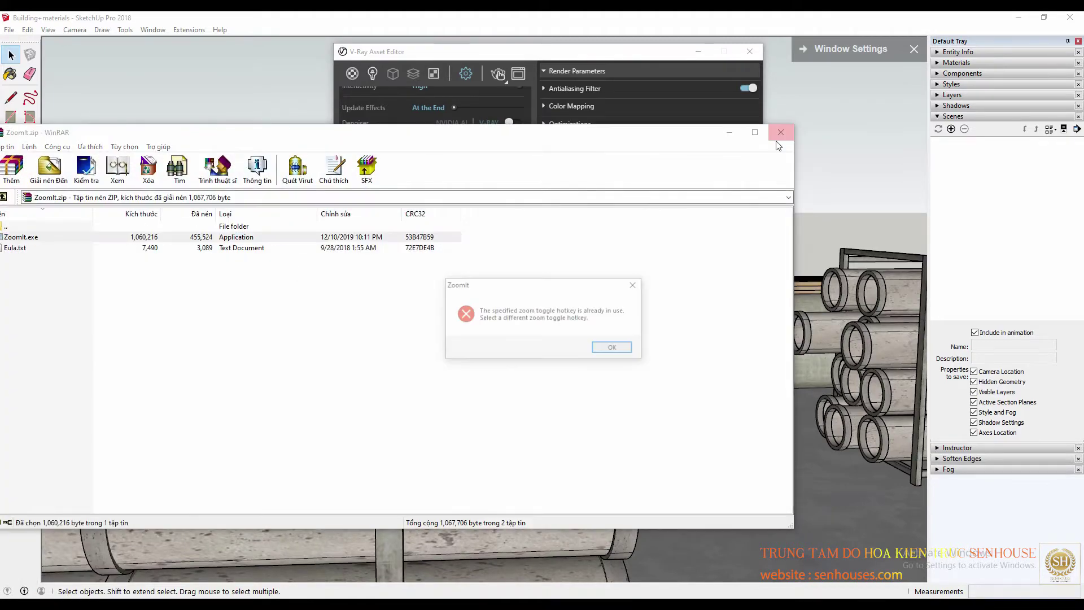
Dismiss ZoomIt's hotkey warnings and outline the Exposure and White Balance settings with a rectangle
click(614, 348)
click(574, 421)
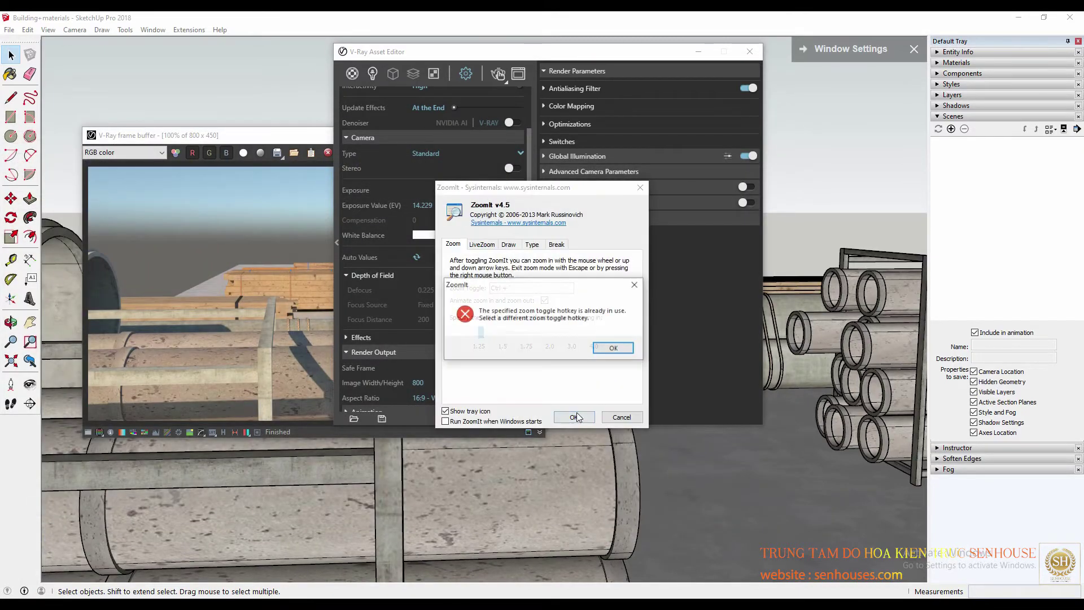
click(614, 347)
click(574, 416)
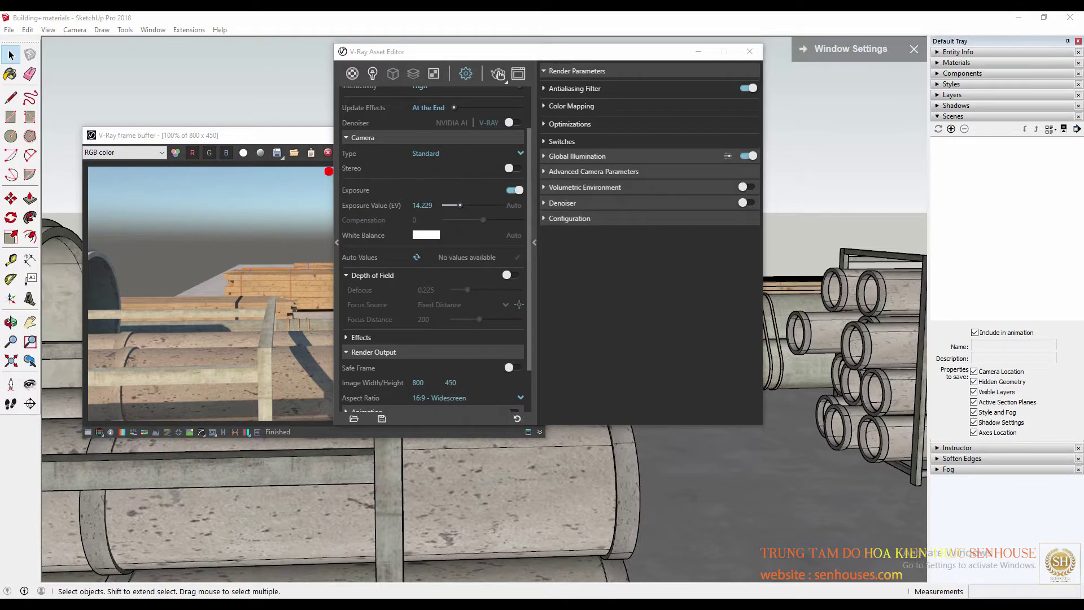
ctrl+drag(325, 168, 537, 294)
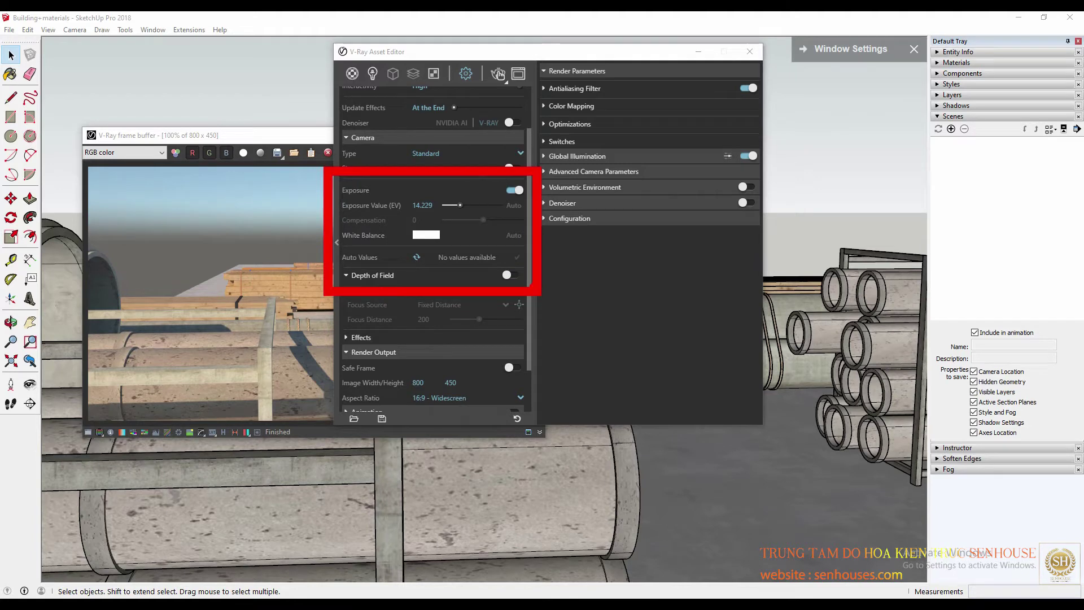
Clear the annotation and lower V-Ray Interactivity from High to Medium
key(Escape)
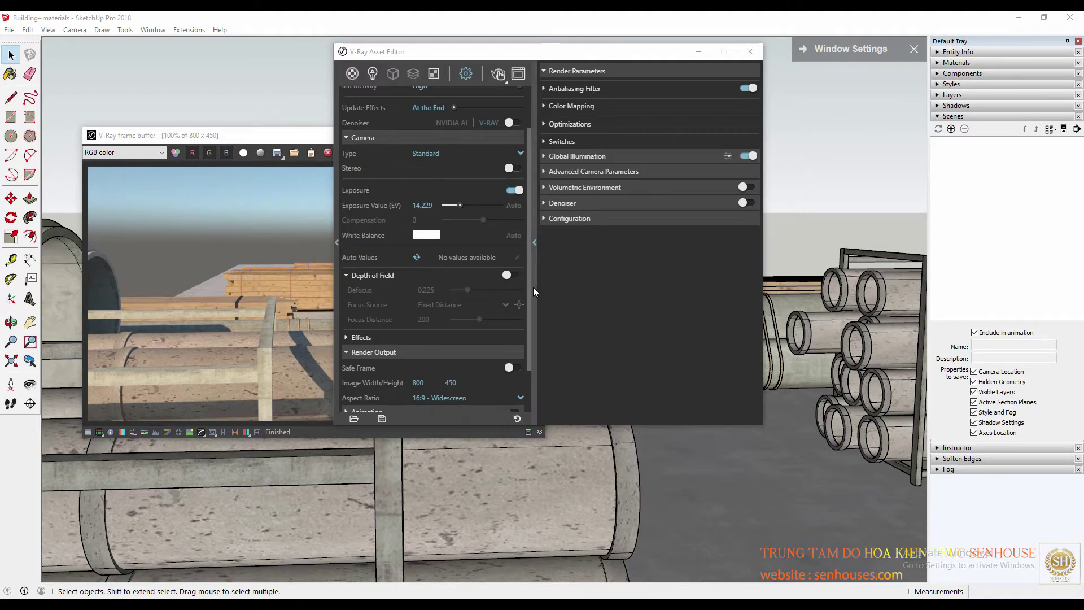
click(296, 136)
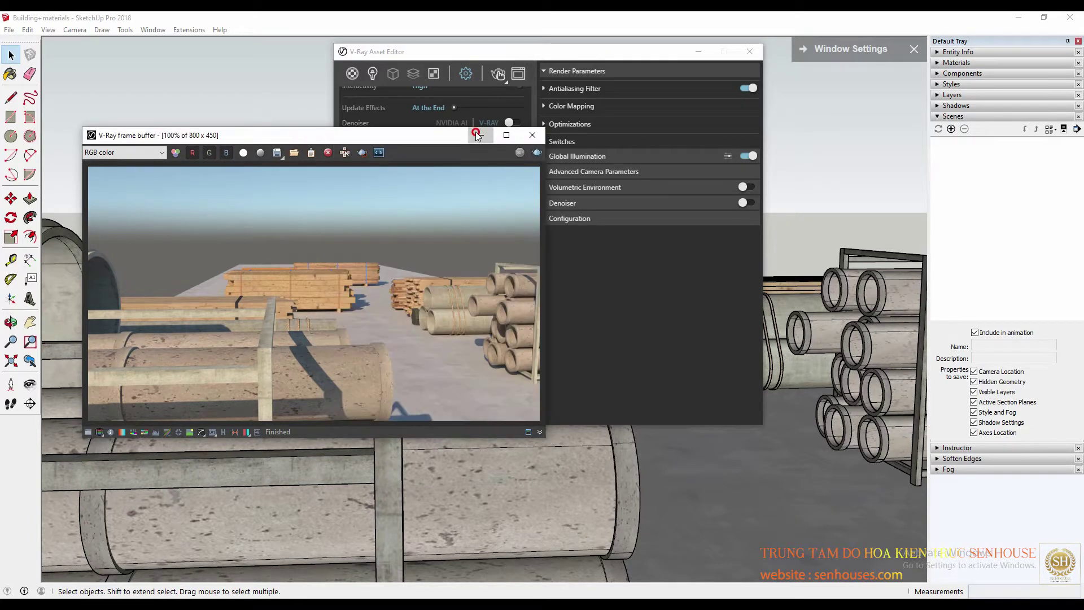
click(475, 134)
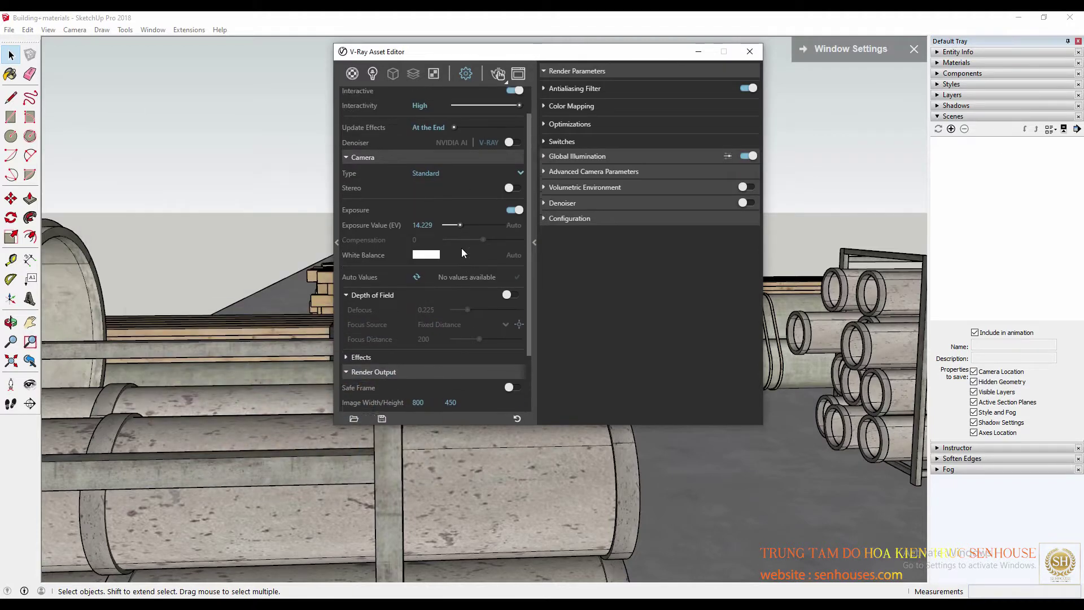
scroll(462, 249, up, 2)
click(477, 141)
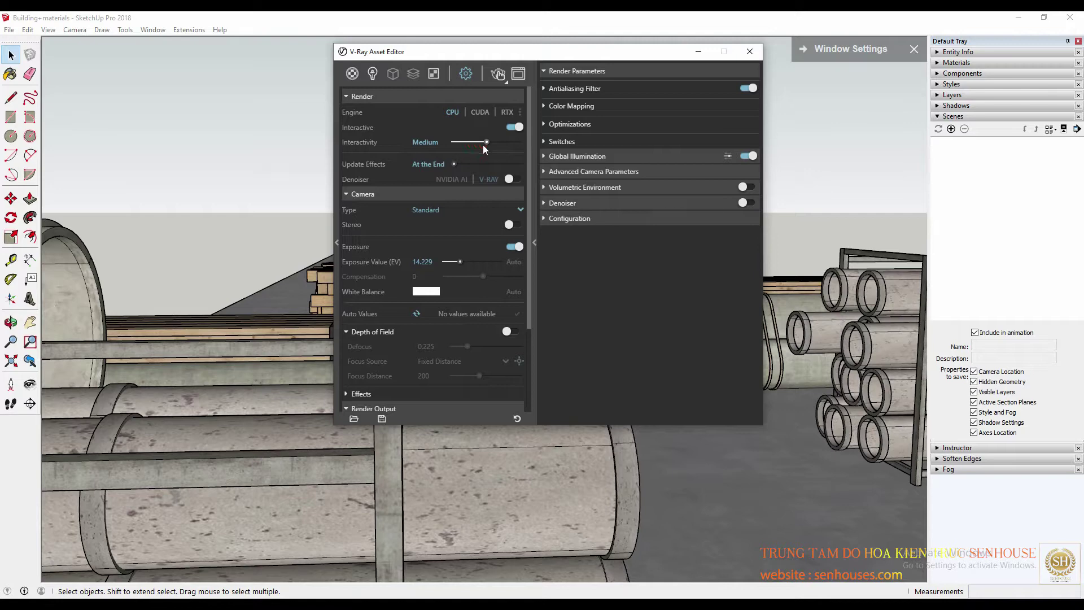
scroll(455, 313, down, 4)
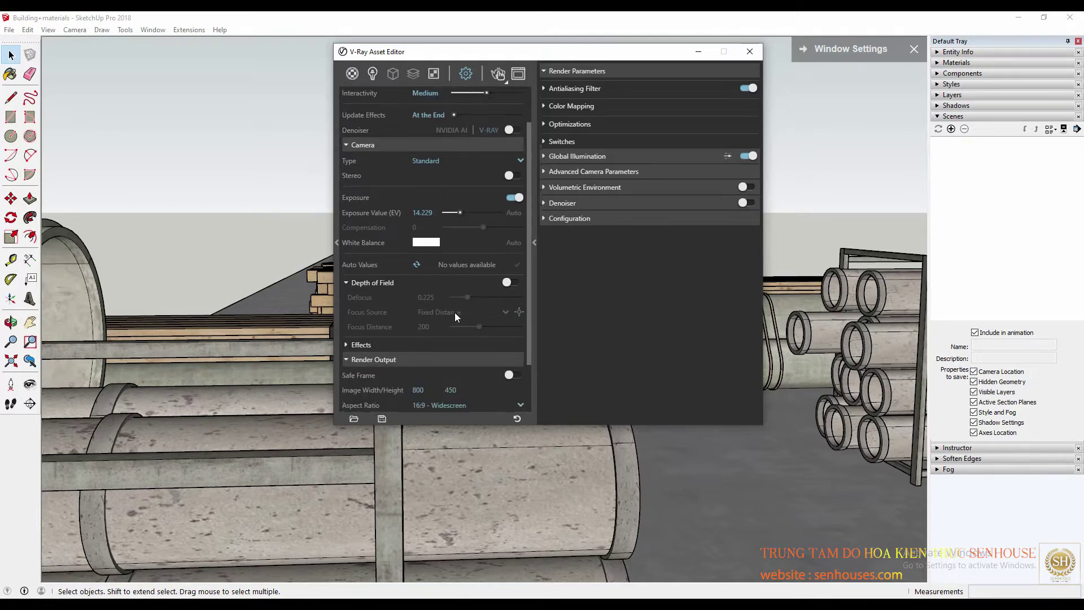
Switch off Interactive, run a production render, and close the Asset Editor
drag(607, 52, 815, 70)
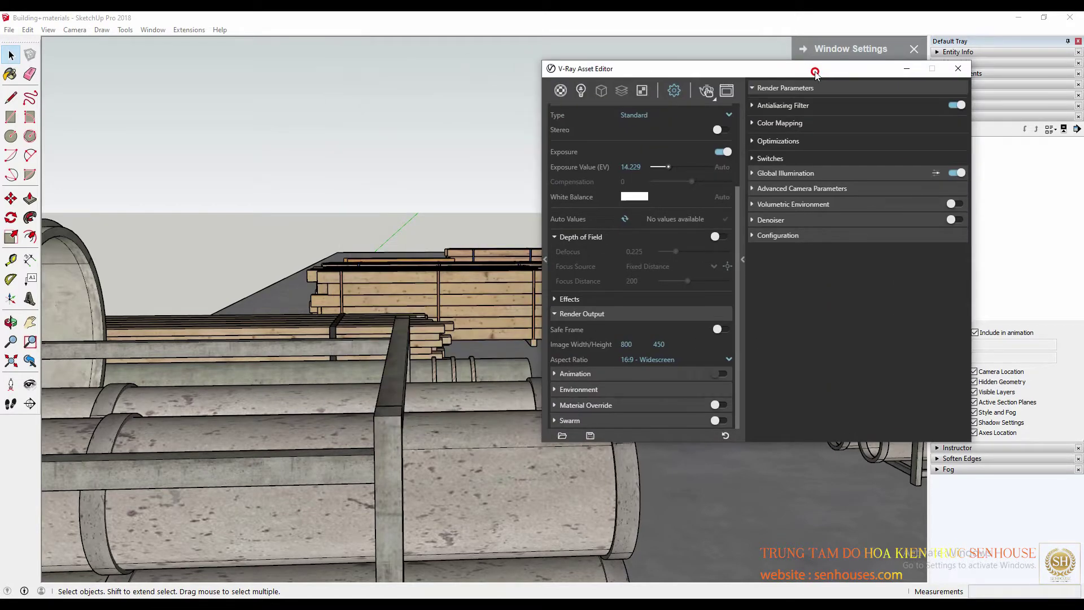
scroll(649, 283, up, 2)
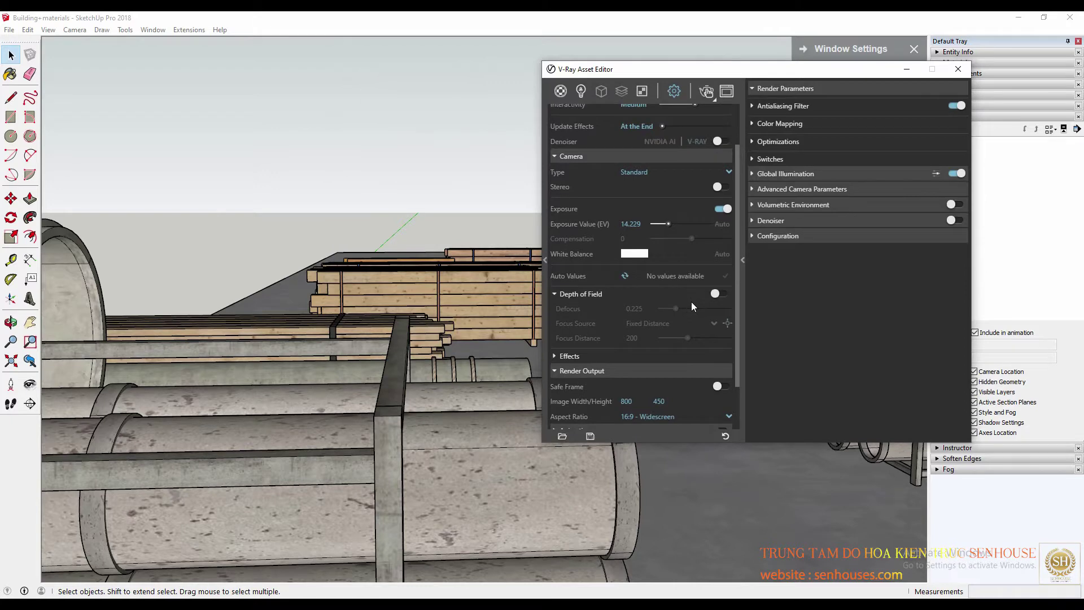
click(711, 100)
click(714, 121)
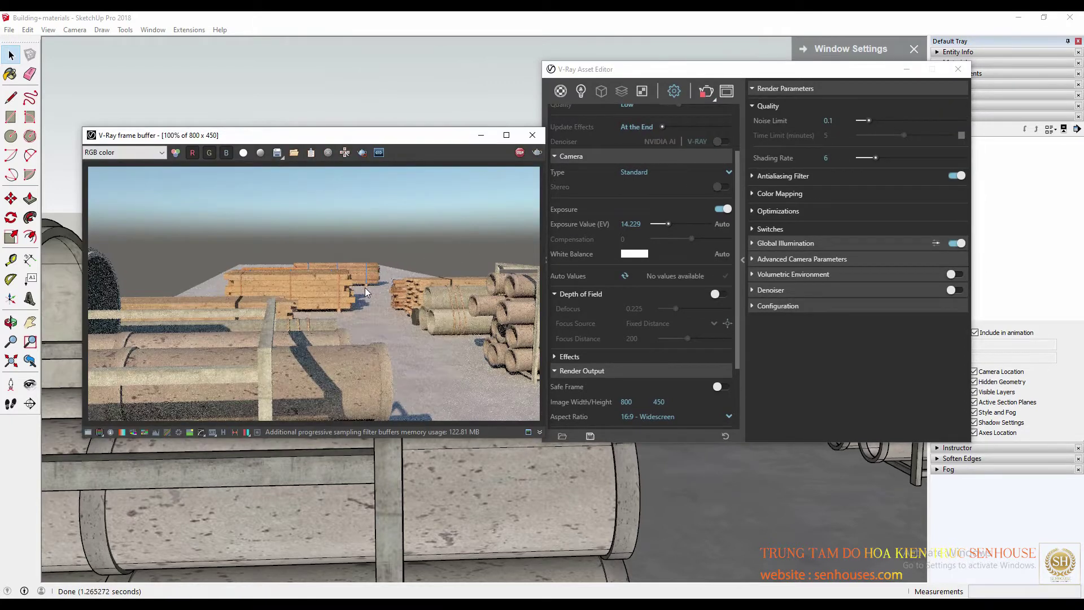
scroll(368, 314, down, 1)
scroll(338, 317, up, 1)
scroll(325, 321, down, 1)
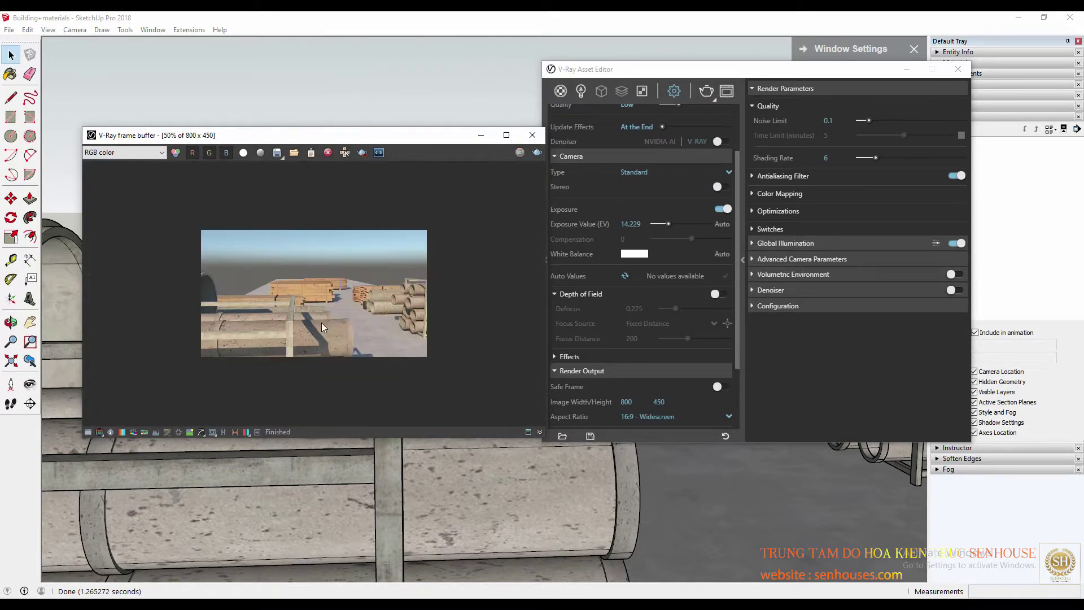
click(906, 69)
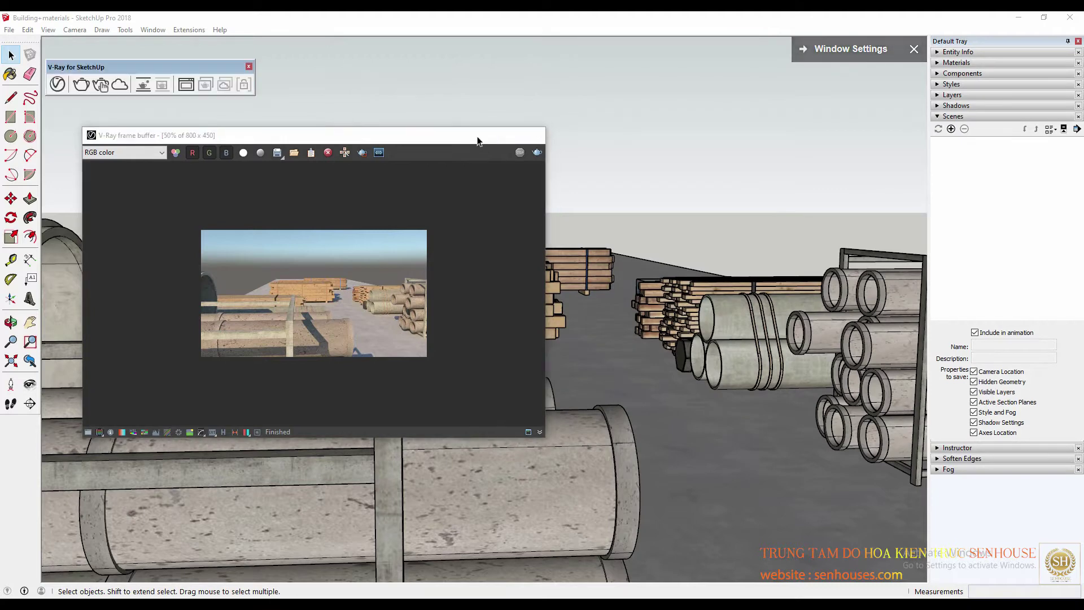
Show the latest yard render in the frame buffer zoomed to 100% of 800 x 450
click(481, 135)
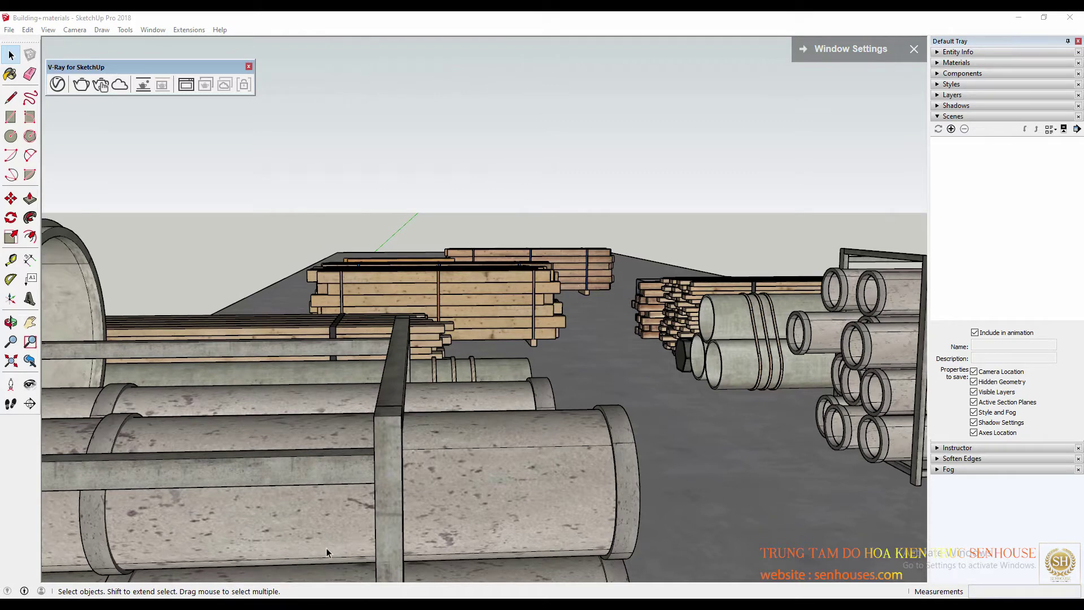
click(186, 84)
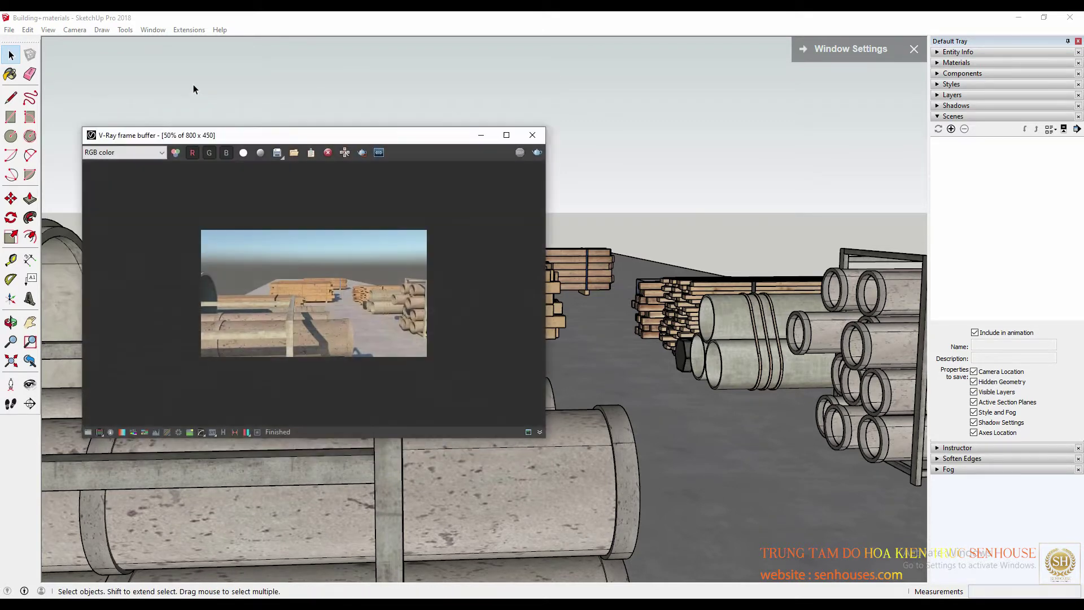
scroll(324, 293, up, 2)
scroll(320, 290, down, 2)
scroll(301, 327, up, 1)
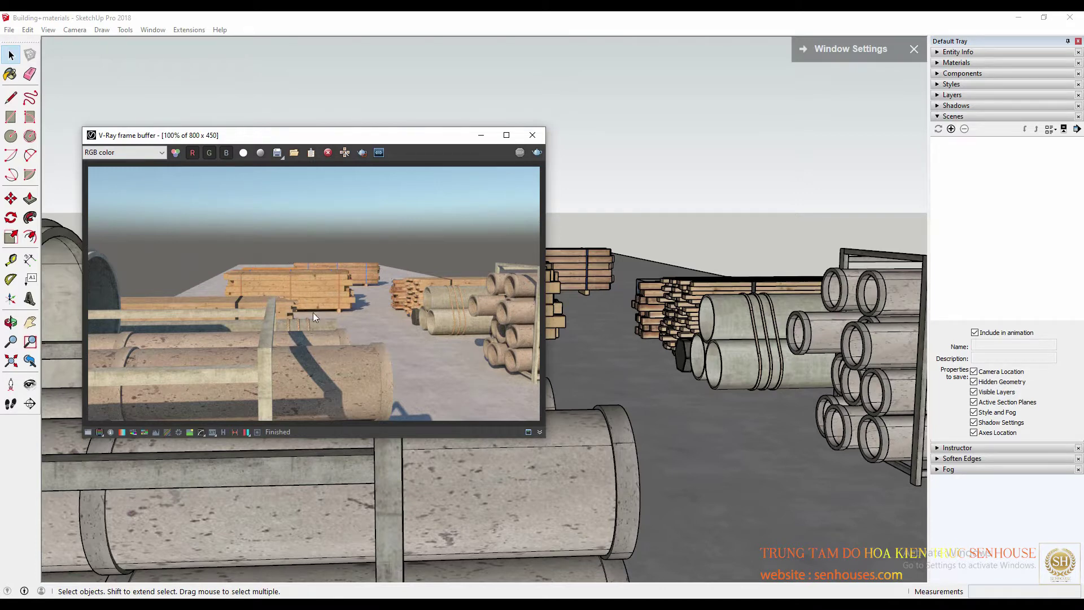
click(336, 75)
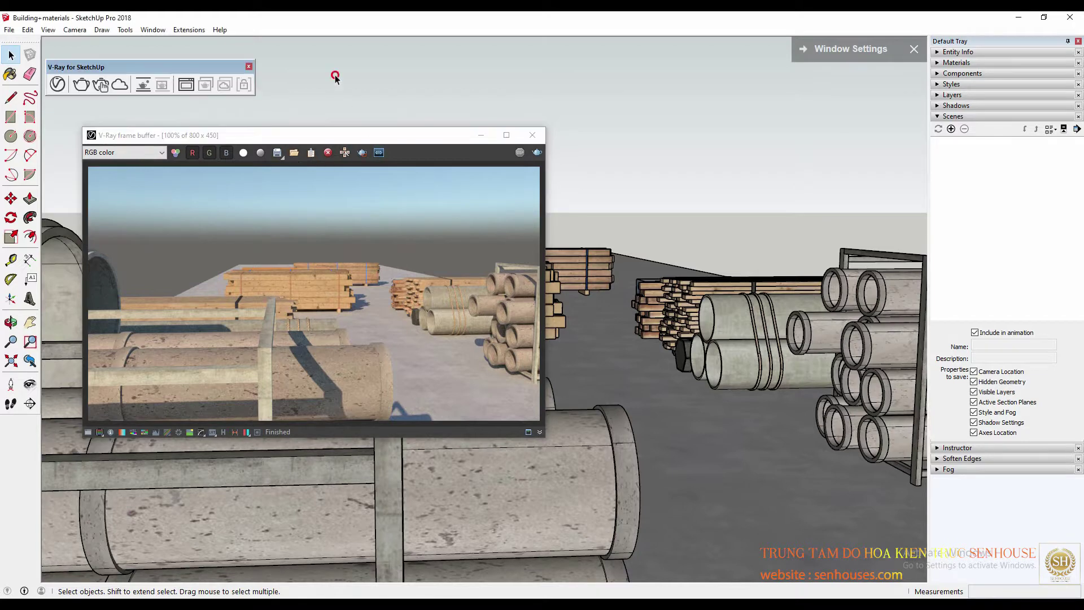
Enable Depth of Field in the V-Ray camera settings
click(63, 89)
mouse_move(730, 68)
mouse_down()
mouse_move(771, 72)
mouse_move(756, 90)
mouse_up()
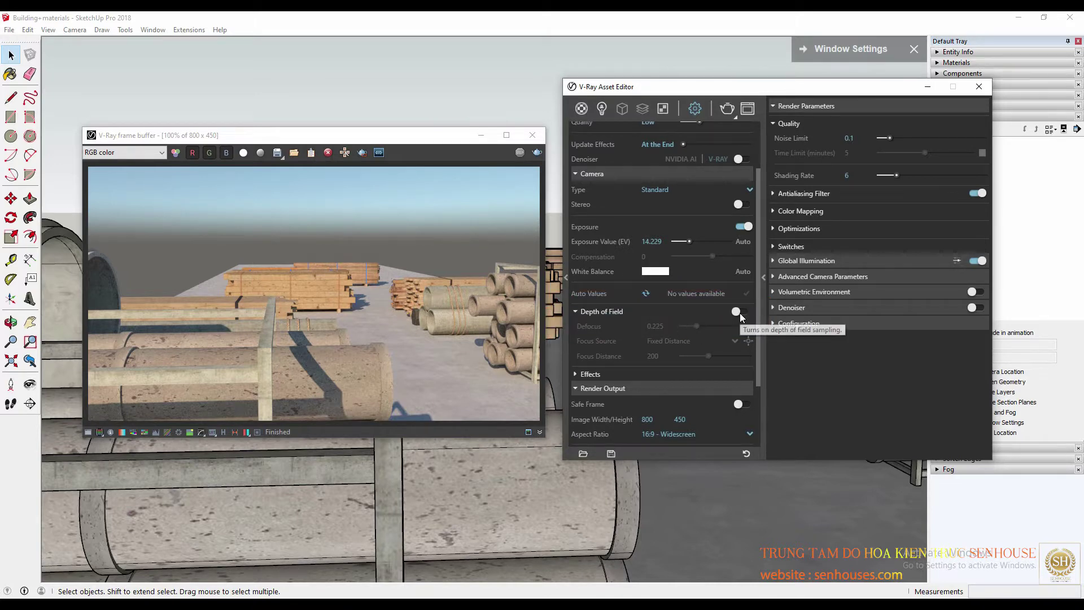
click(739, 311)
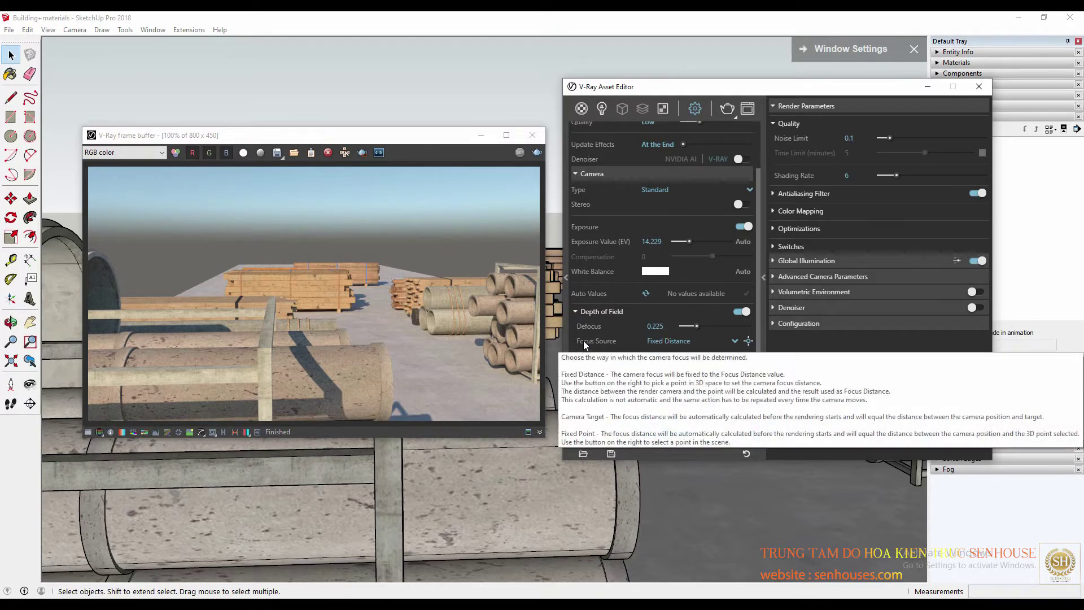
Try the Camera Target and Fixed Point focus sources, then settle on Fixed Distance 200
click(657, 341)
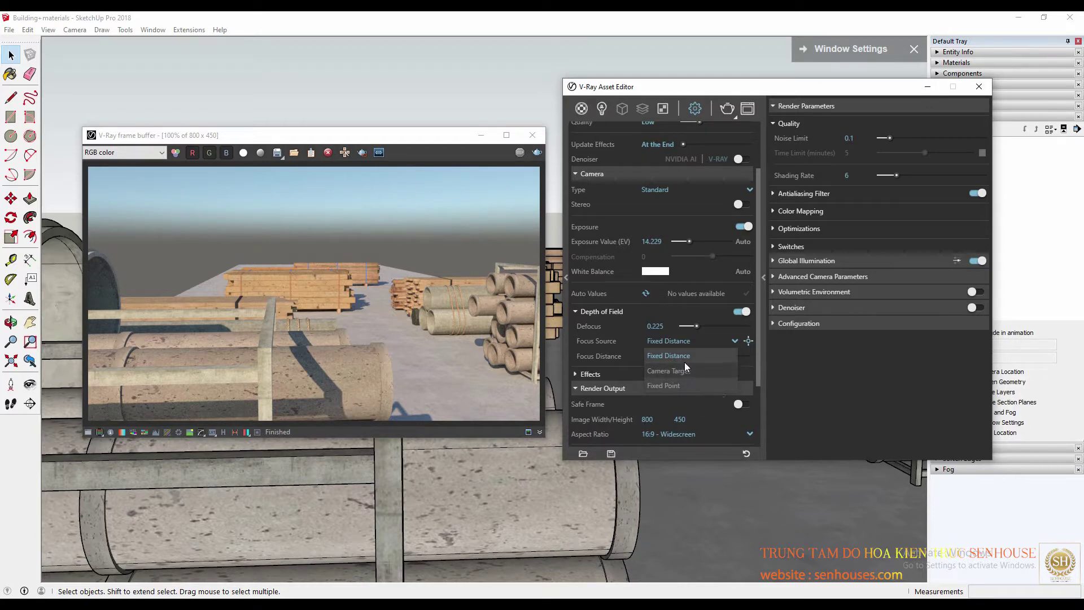
click(679, 360)
click(679, 341)
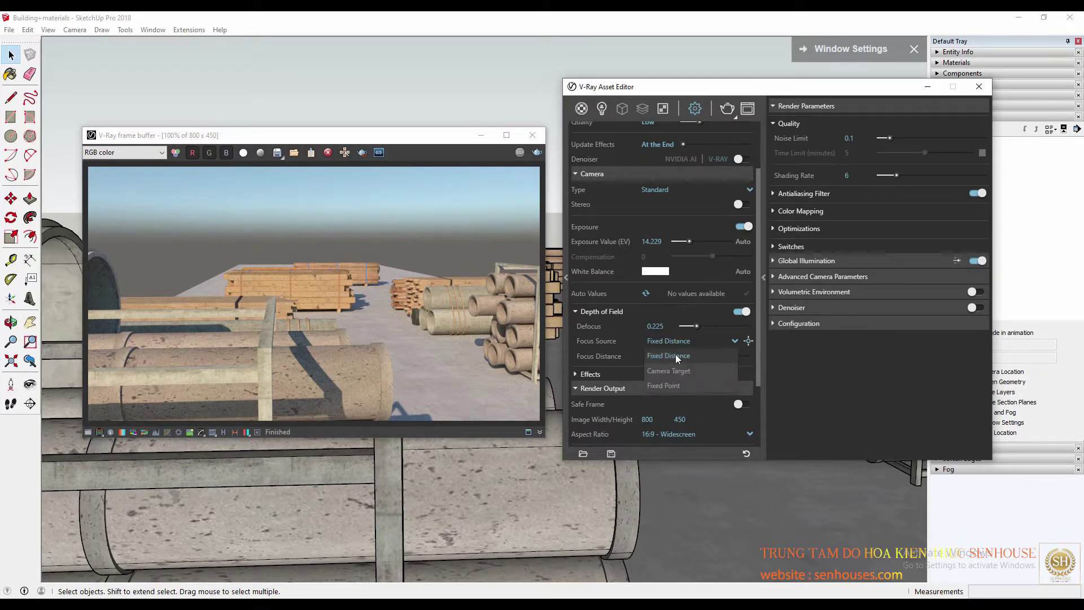
click(675, 357)
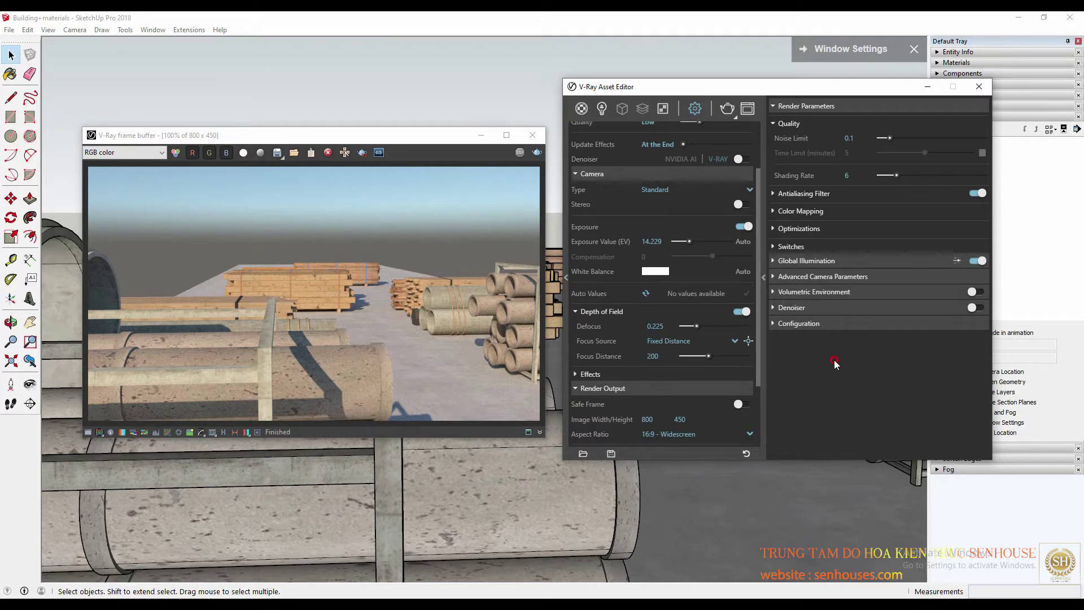
click(687, 340)
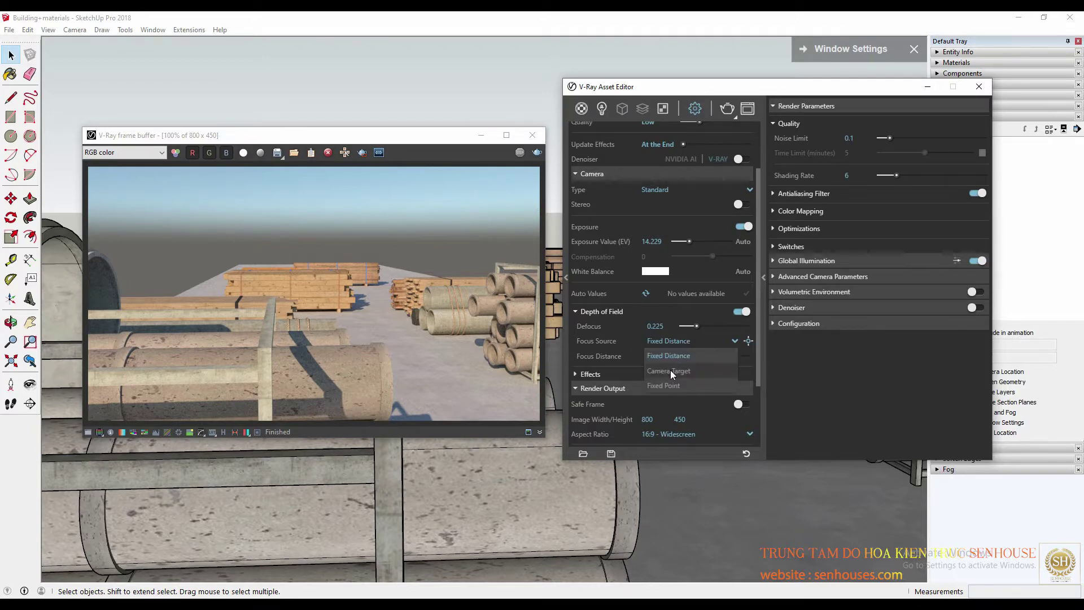
click(669, 371)
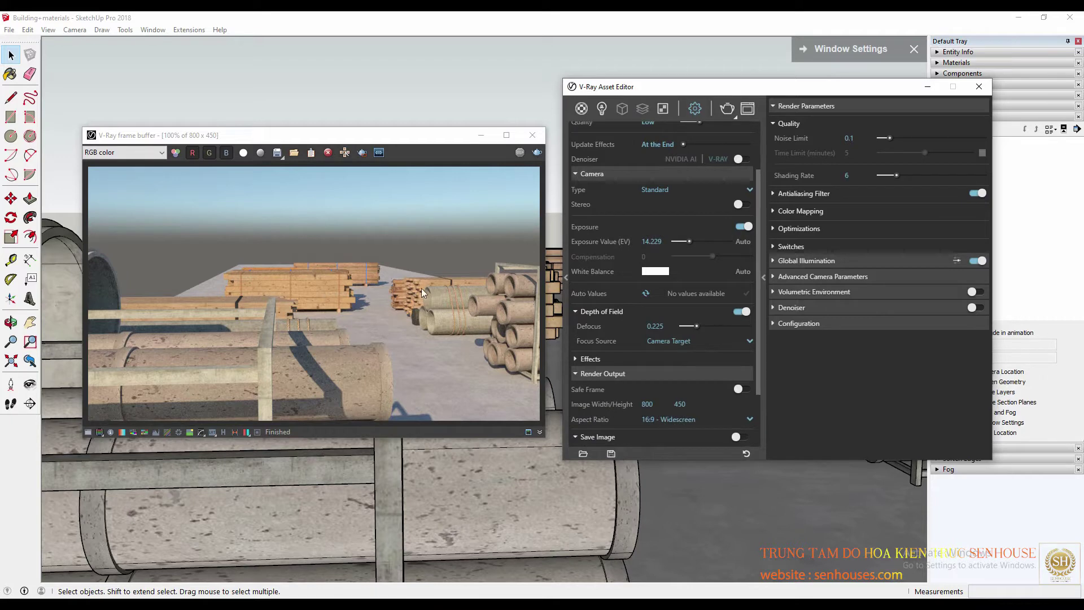
click(690, 341)
click(669, 383)
click(703, 340)
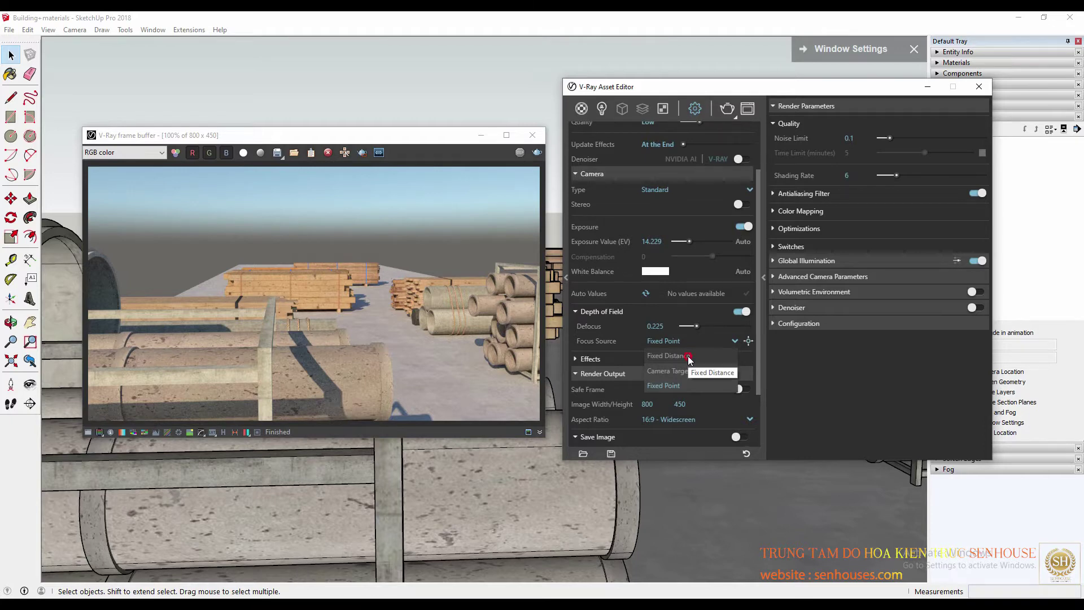
click(688, 355)
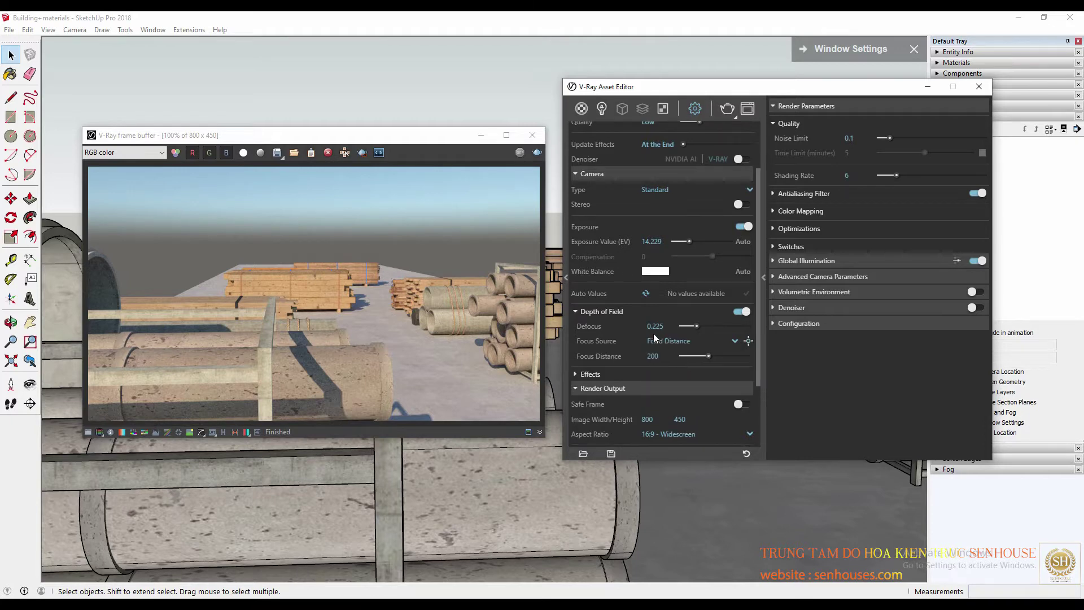
Start an interactive render with Defocus 0.225 depth of field applied
click(420, 138)
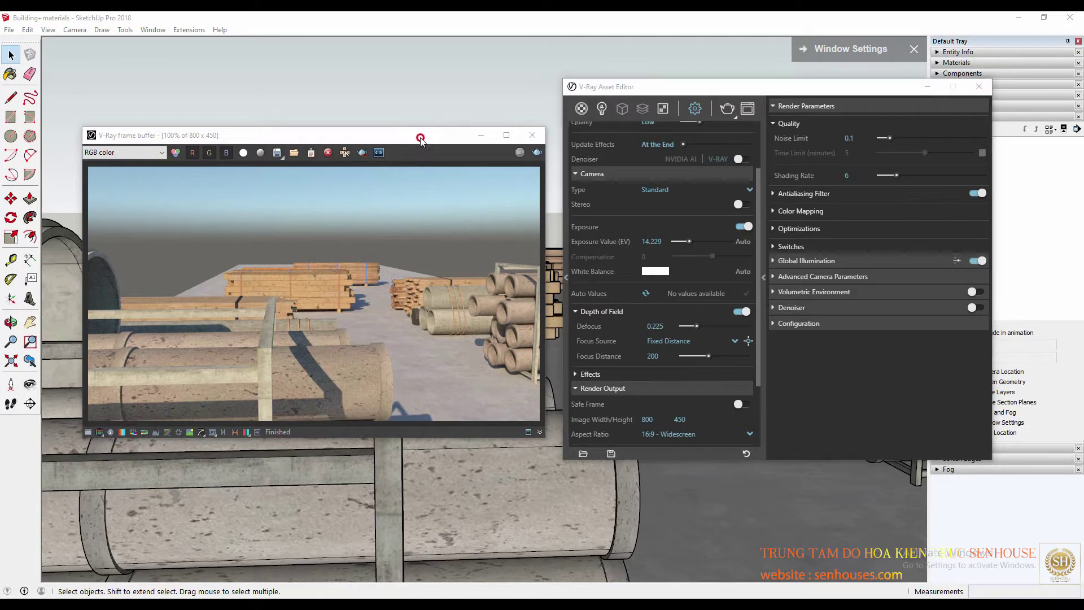
drag(420, 138, 392, 104)
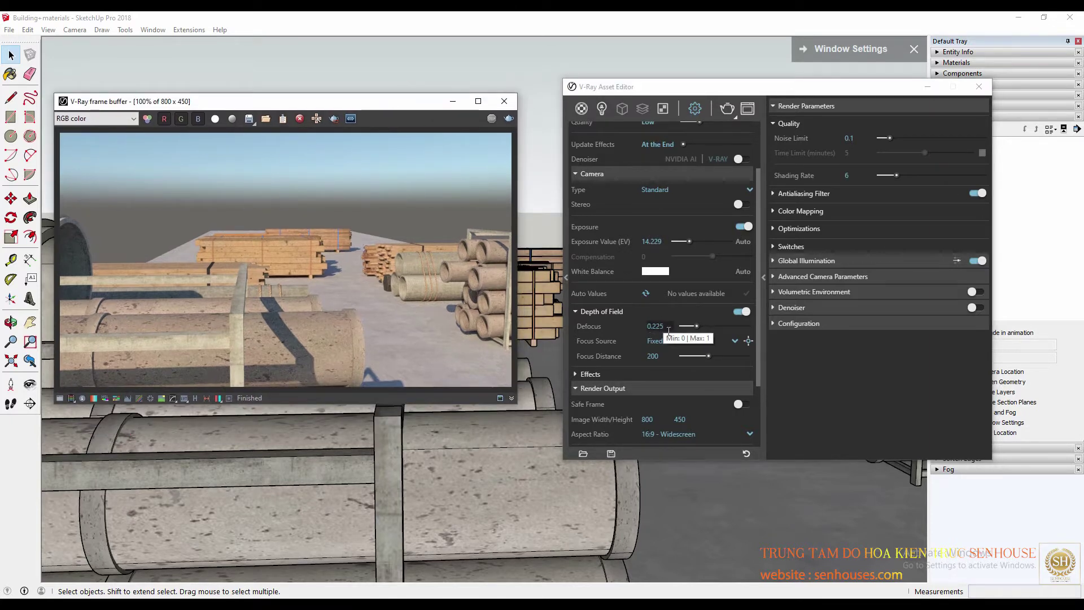
click(734, 117)
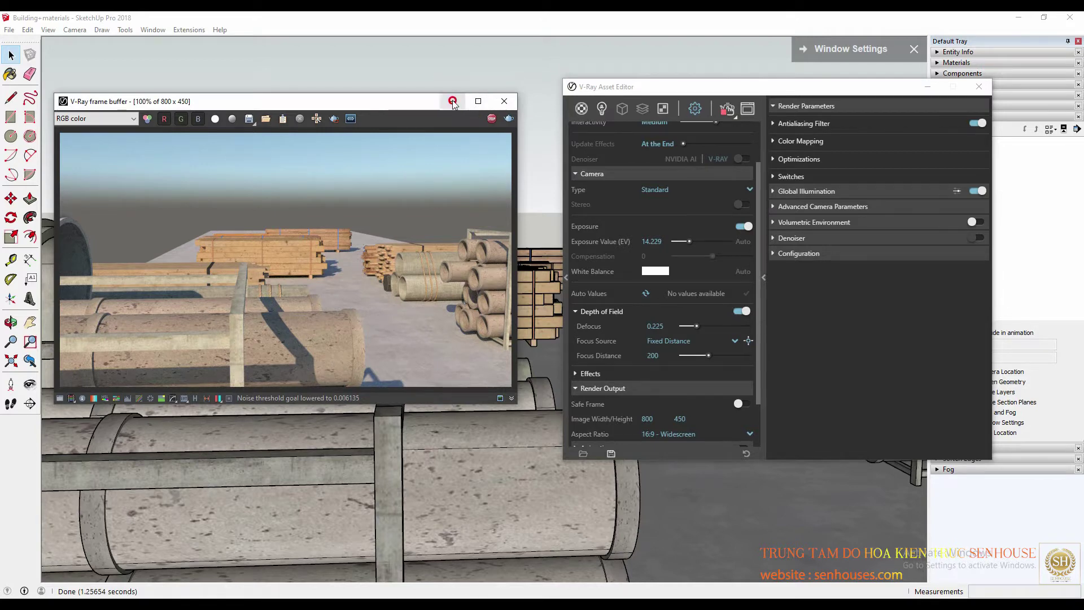
click(504, 101)
Close the V-Ray windows, then orbit, pan and zoom out to see the whole yard slab
click(556, 317)
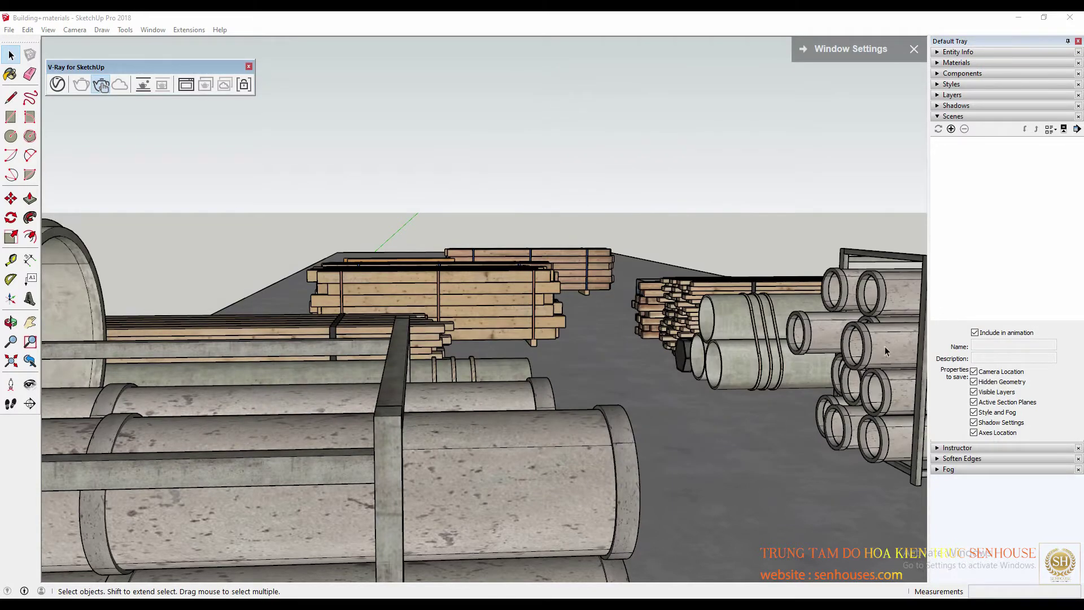
middle_drag(514, 383, 570, 397)
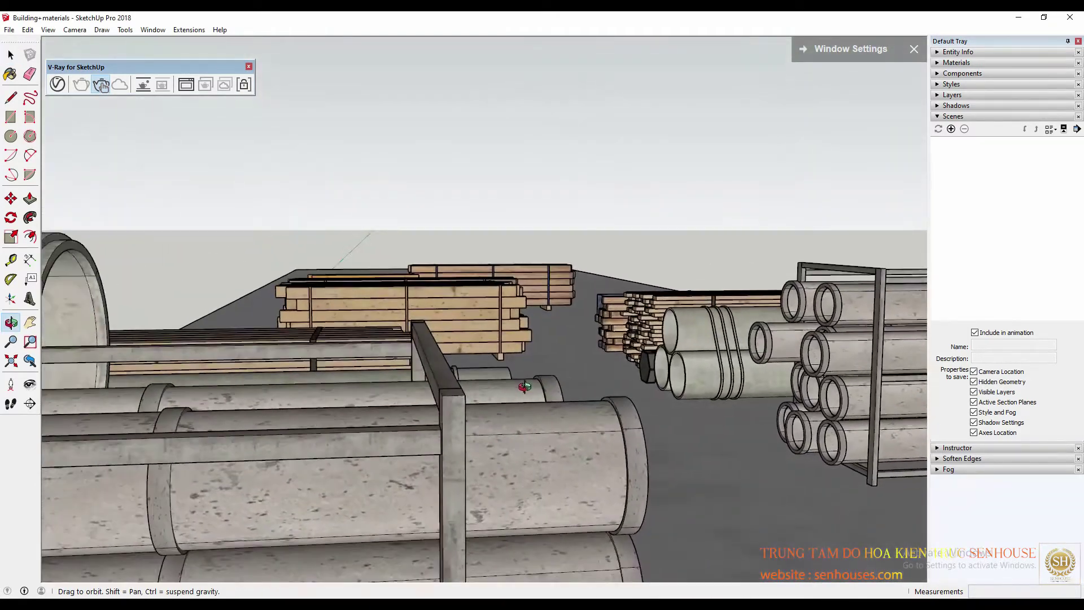
drag(525, 386, 517, 390)
key(space)
middle_drag(516, 390, 411, 393)
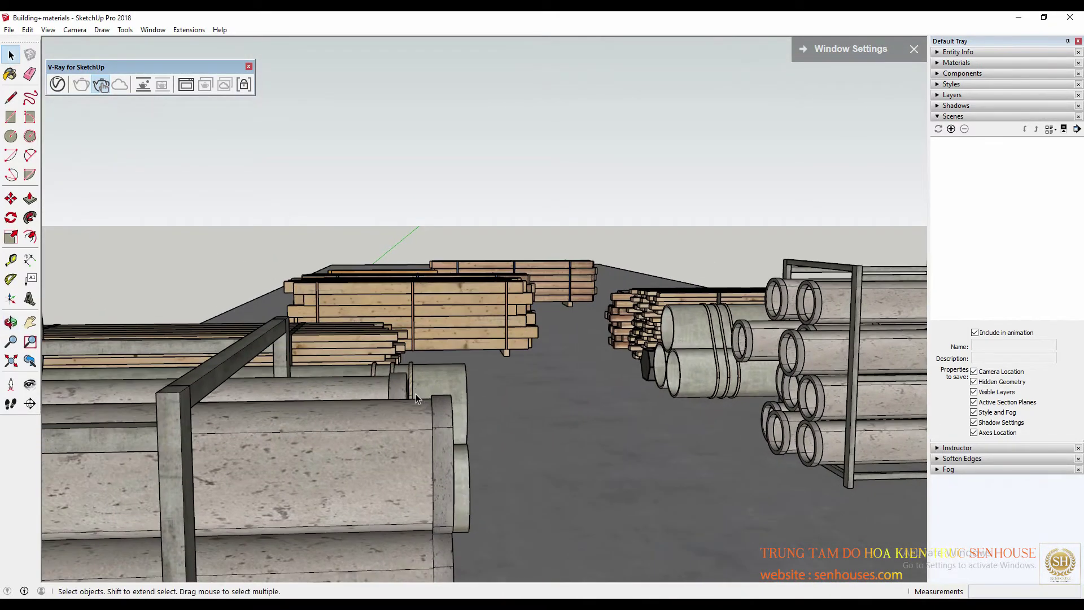
scroll(416, 394, down, 2)
scroll(415, 394, down, 3)
scroll(415, 394, down, 3)
scroll(416, 396, down, 3)
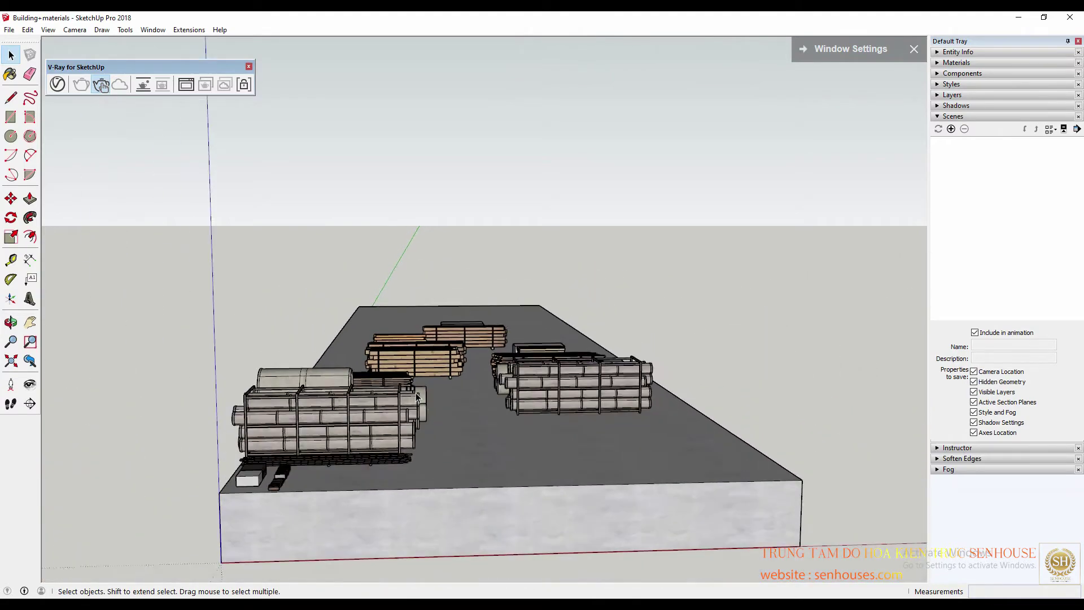
scroll(416, 396, down, 2)
scroll(416, 397, down, 1)
click(101, 85)
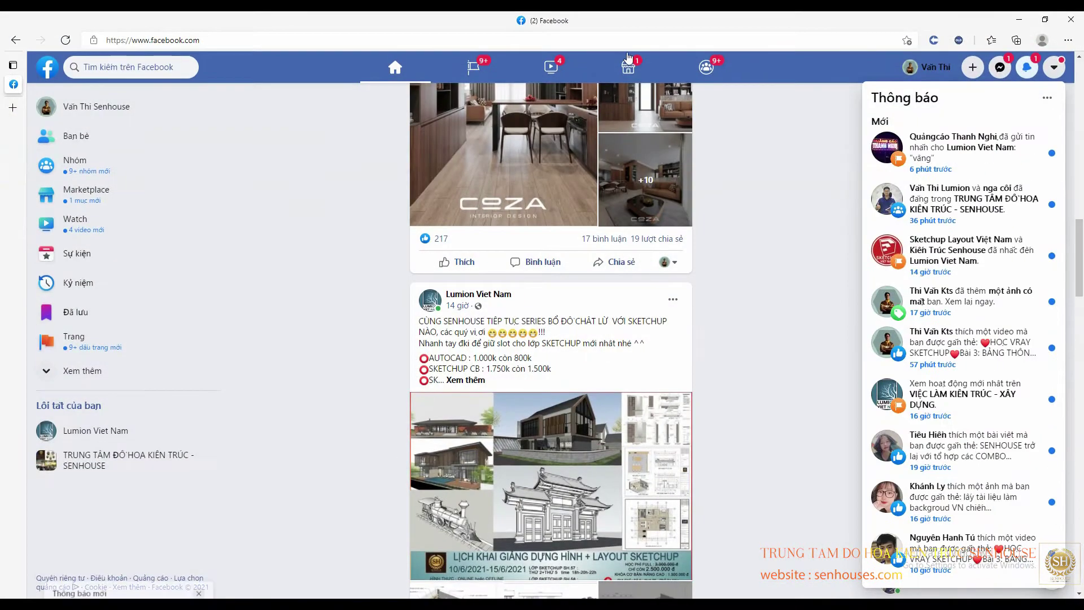
Search Google Images for 'anh xoa phông' and preview a blurred-background photo
key(ctrl+t)
text(google.com)
key(Return)
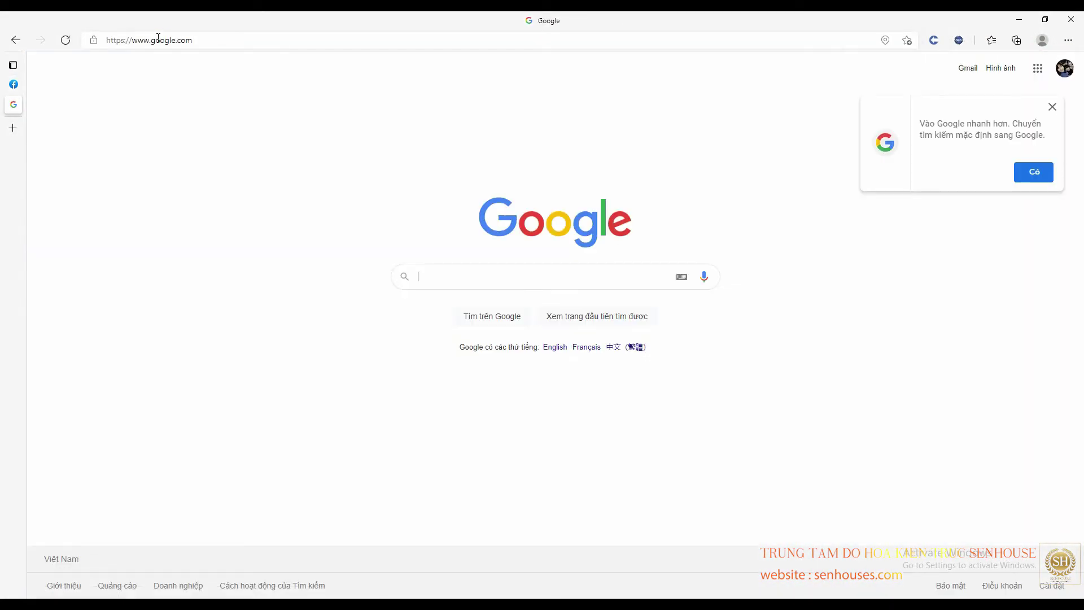
text(anh xoa phông)
key(Return)
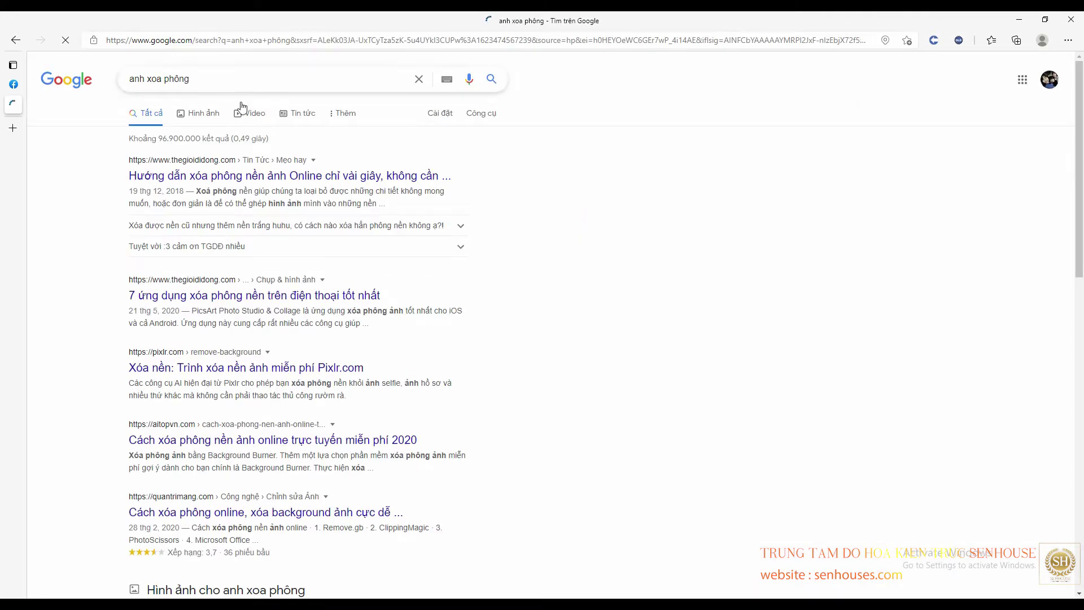
click(194, 111)
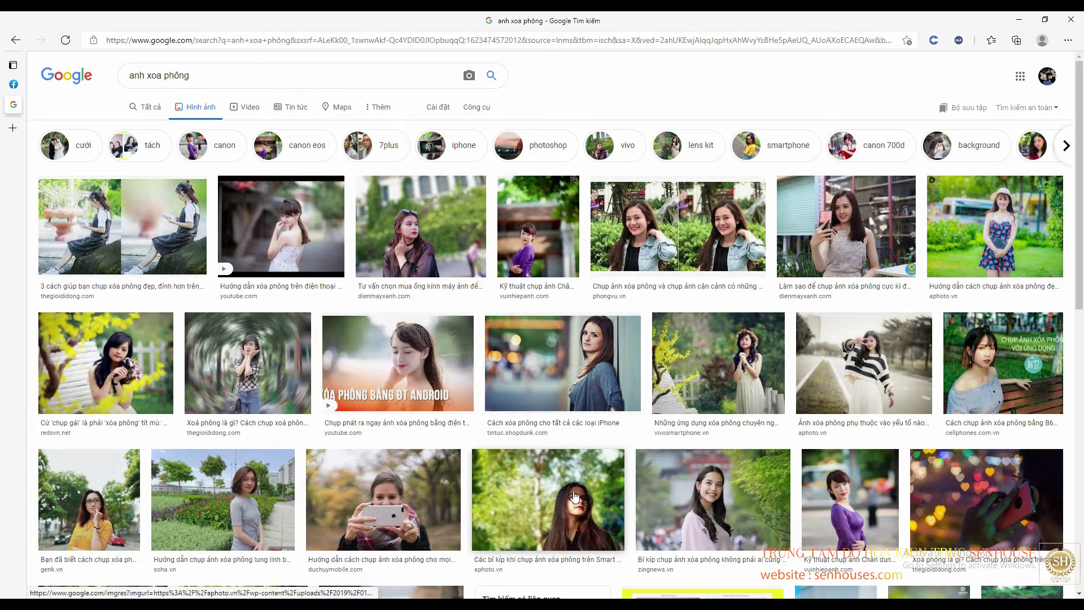
click(538, 499)
Refine the search with 'nội t' for blurred interior photos and scroll the results
scroll(419, 235, up, 3)
click(209, 74)
text(nội tha)
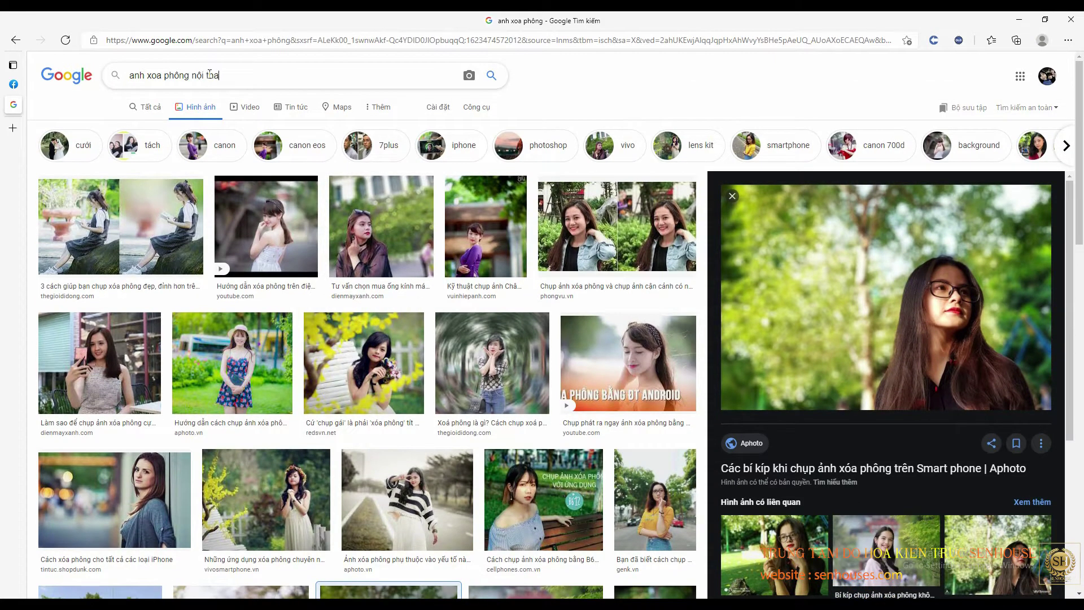
text(t)
key(Return)
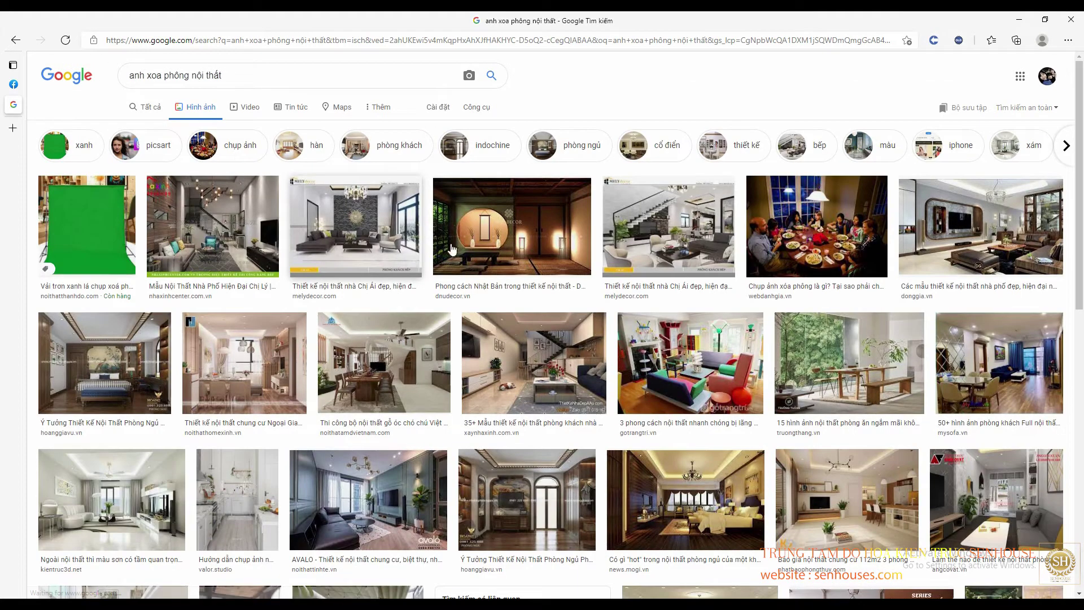
scroll(243, 435, down, 3)
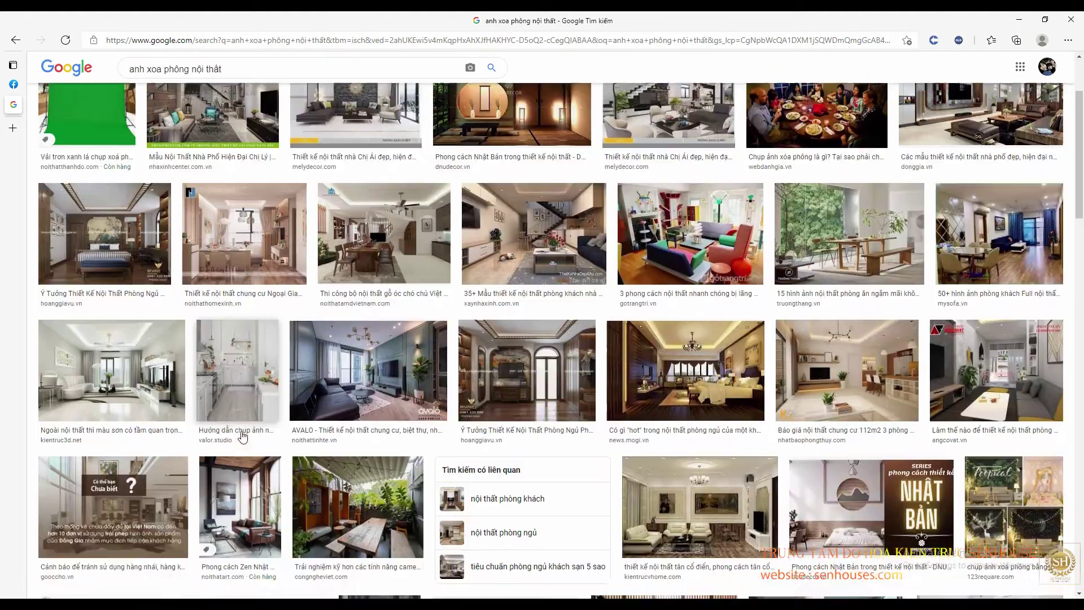
scroll(242, 434, down, 5)
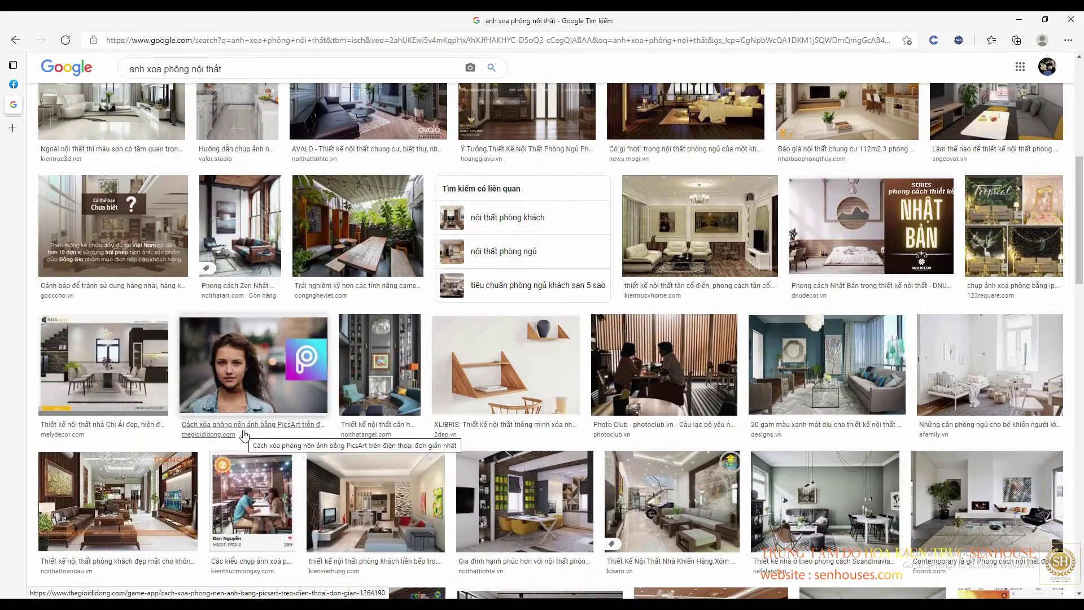
scroll(244, 436, down, 10)
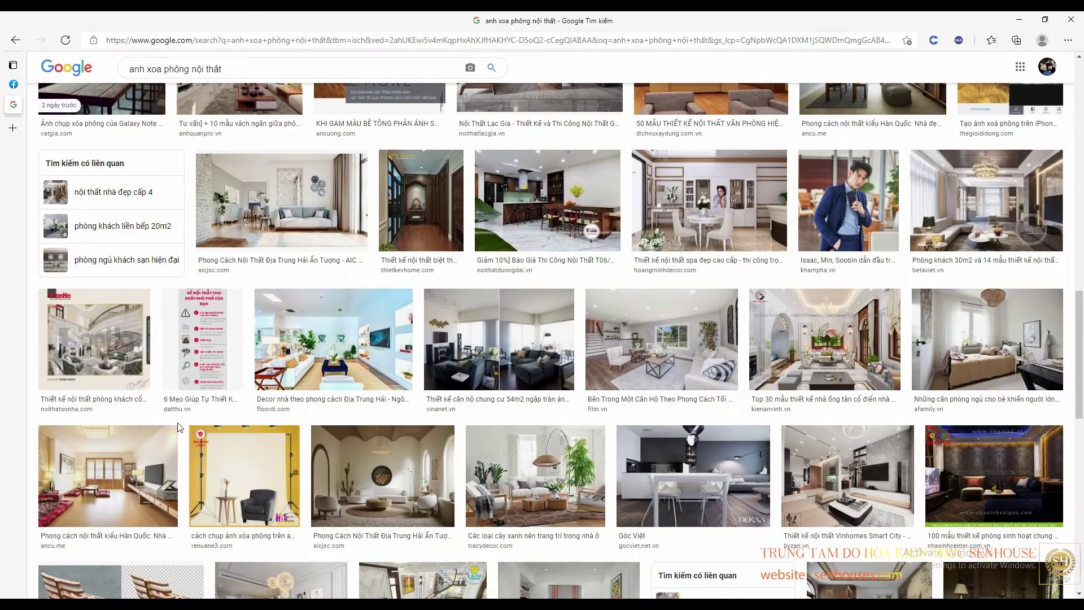
scroll(192, 407, up, 10)
scroll(142, 382, up, 10)
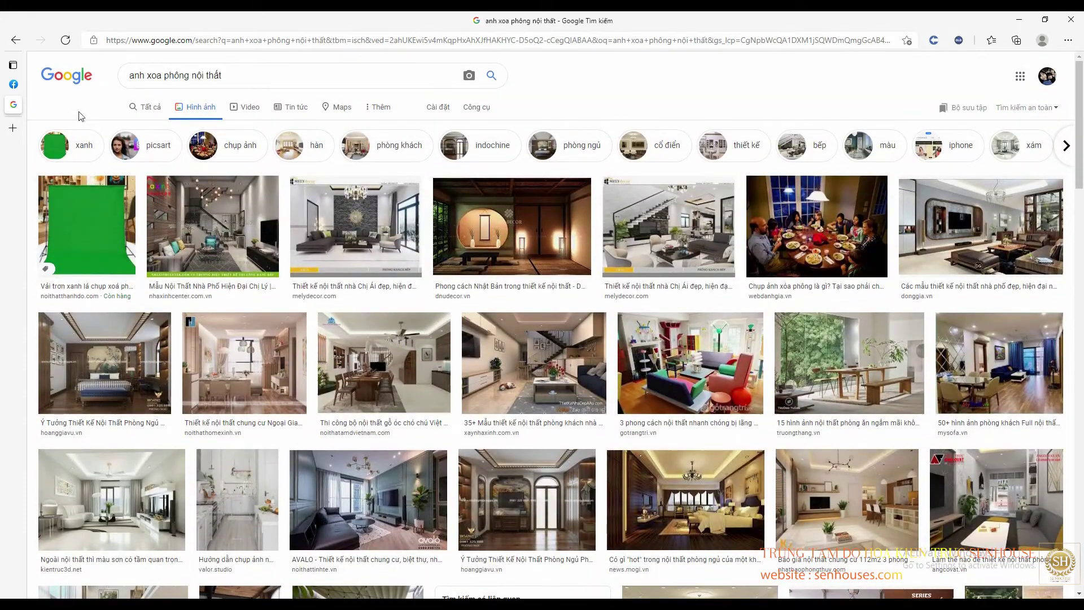
Return to the 'anh xoa phông' results and preview the bee and pink-flower photos
click(15, 39)
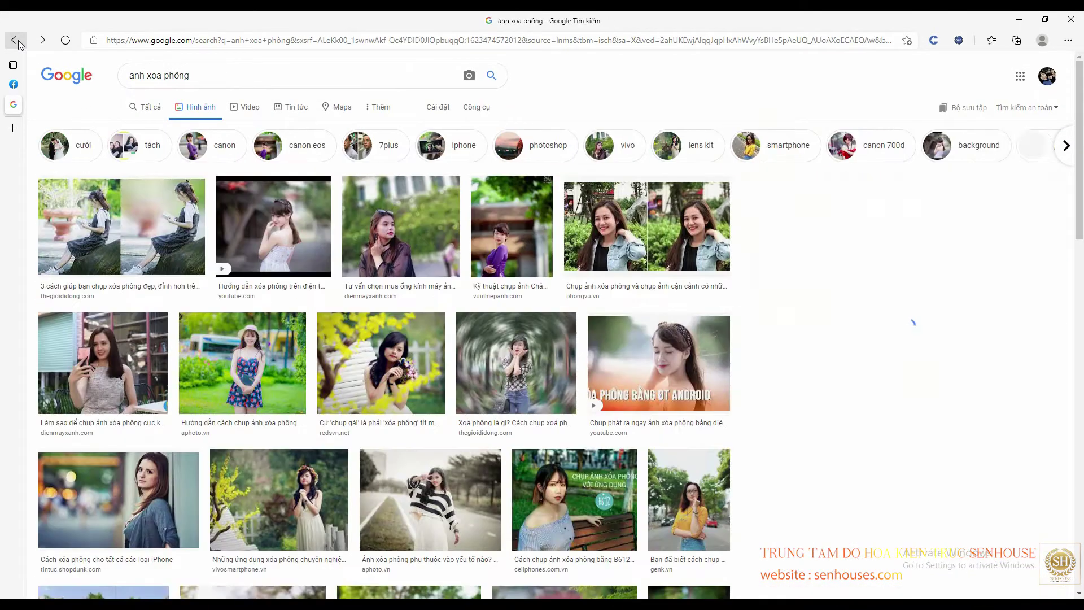
scroll(503, 429, down, 1)
scroll(483, 447, down, 5)
scroll(483, 448, down, 5)
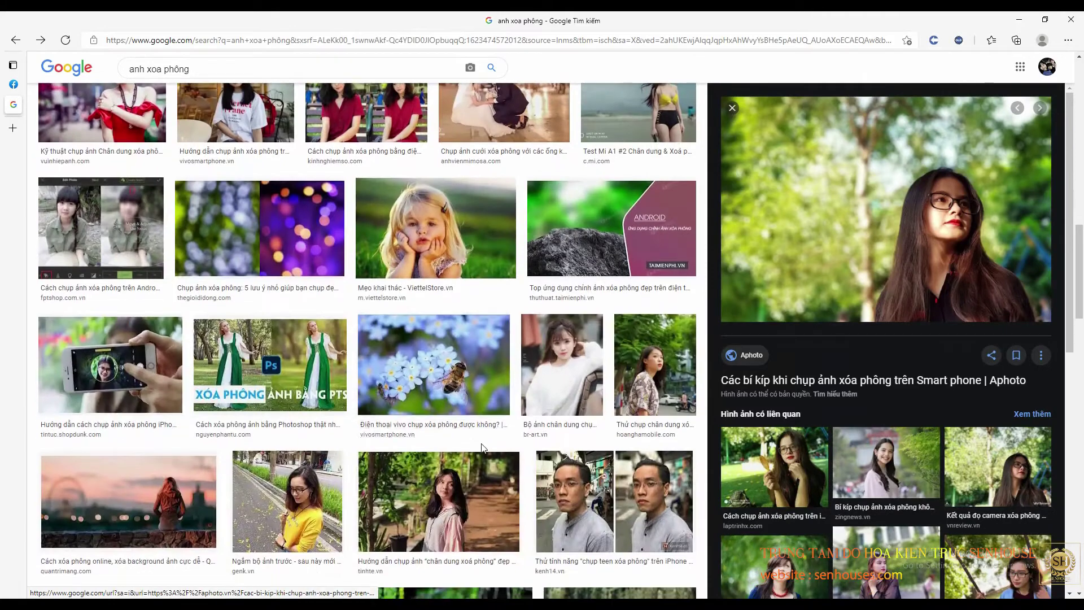
click(448, 365)
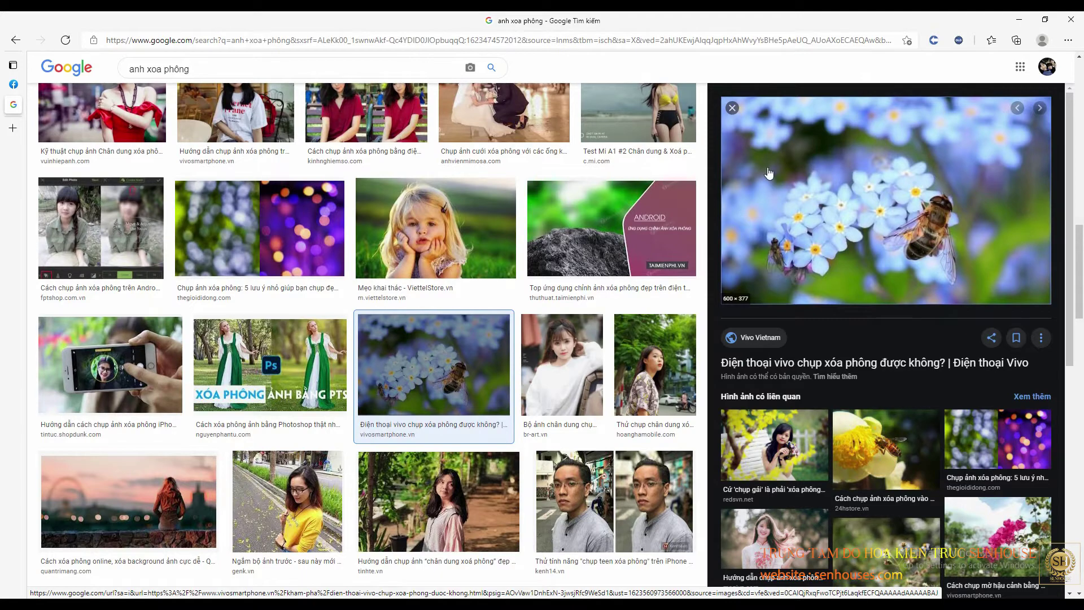
click(1008, 532)
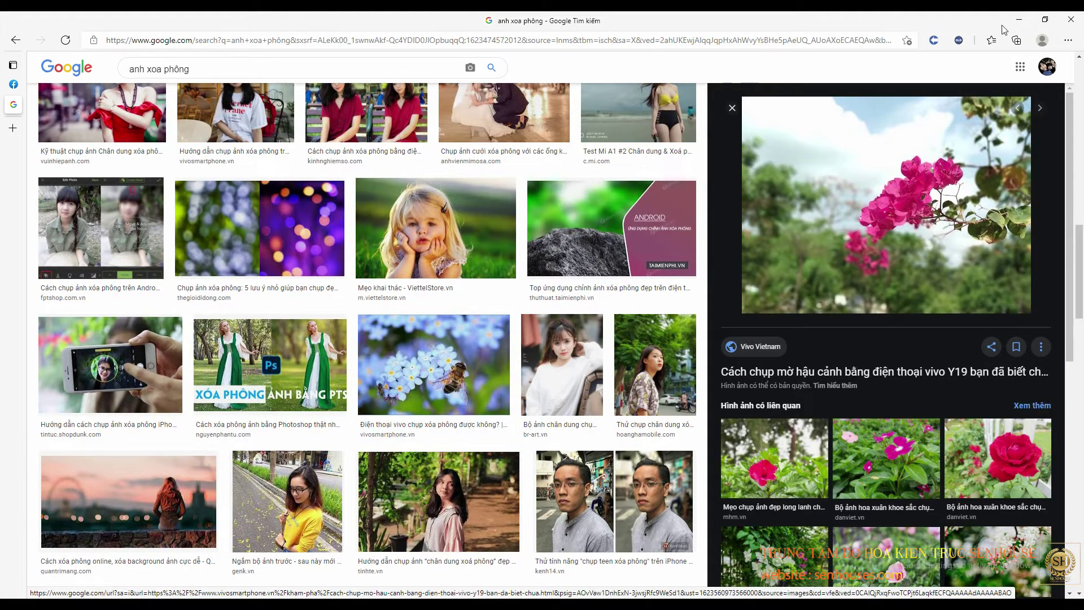
click(1019, 19)
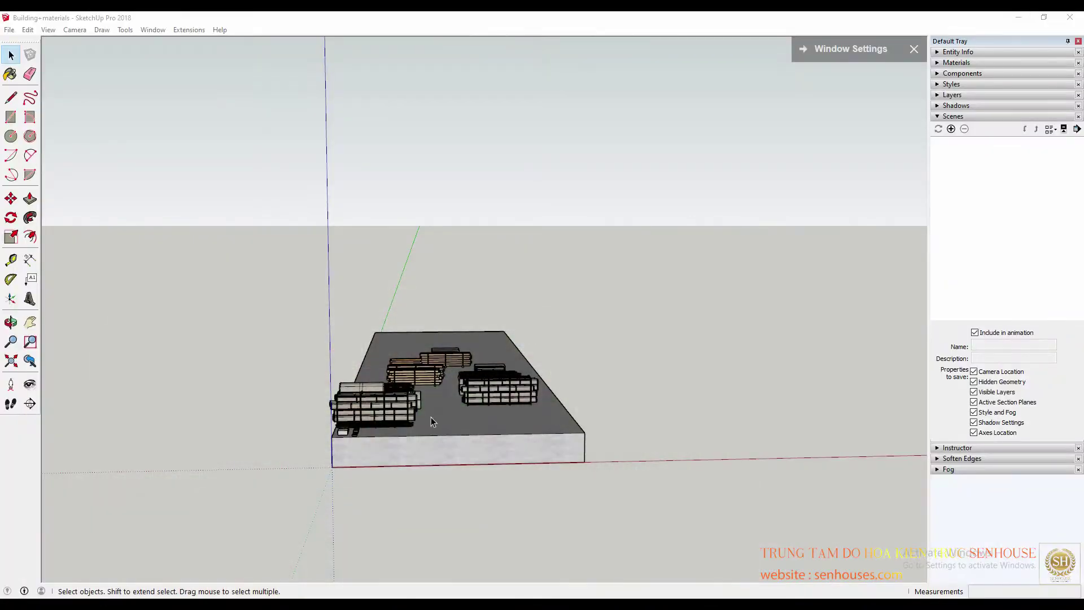
Zoom and orbit down to a low view of the yard's stacks
scroll(431, 416, down, 3)
scroll(432, 417, down, 3)
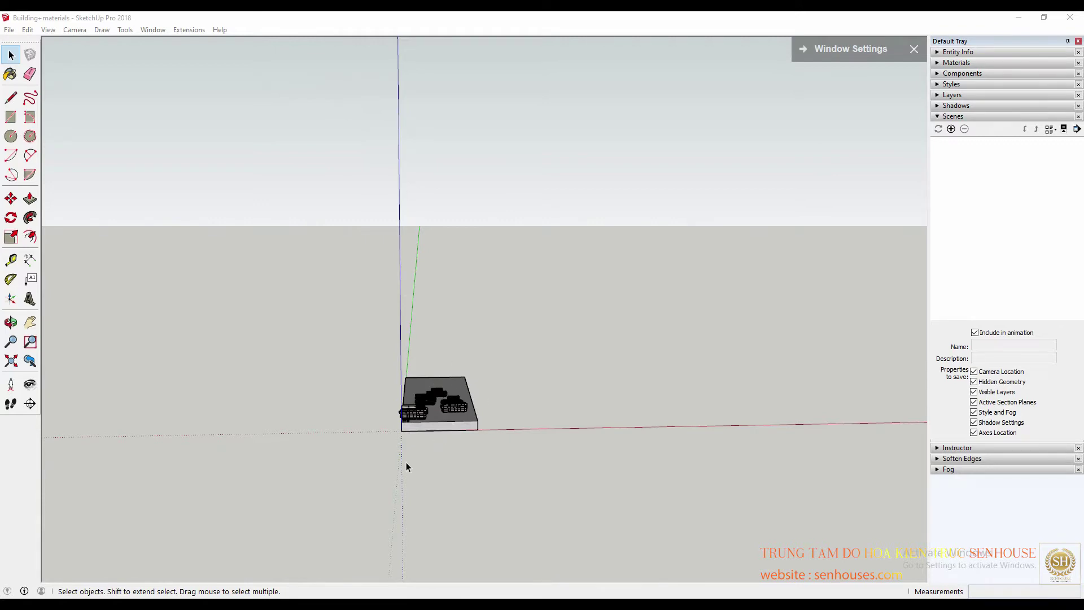
scroll(405, 462, up, 2)
scroll(418, 435, up, 3)
scroll(459, 417, up, 3)
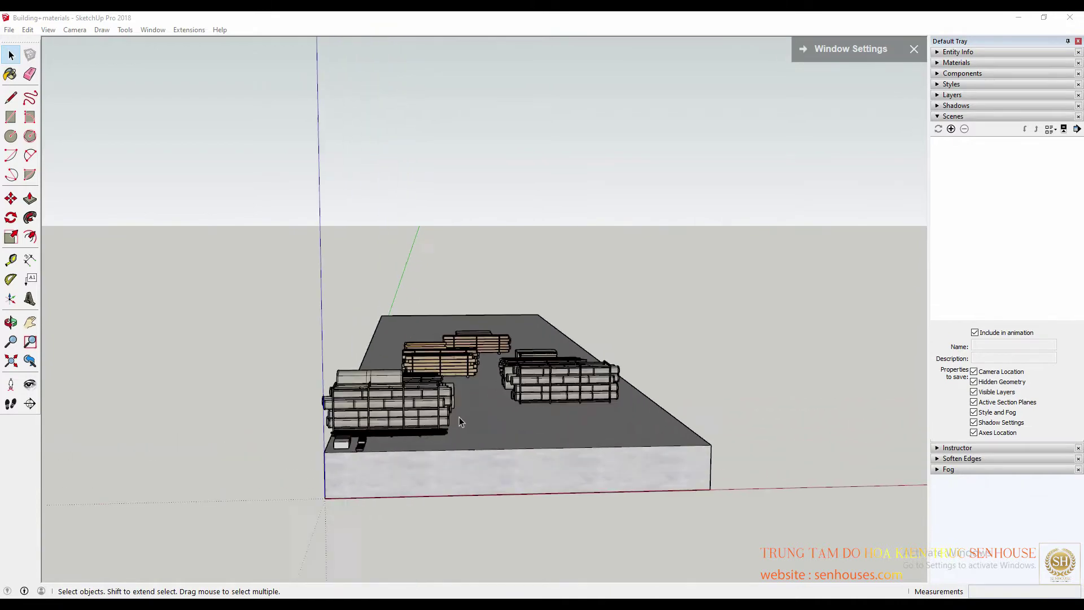
scroll(459, 416, up, 2)
scroll(429, 406, up, 3)
scroll(367, 390, up, 3)
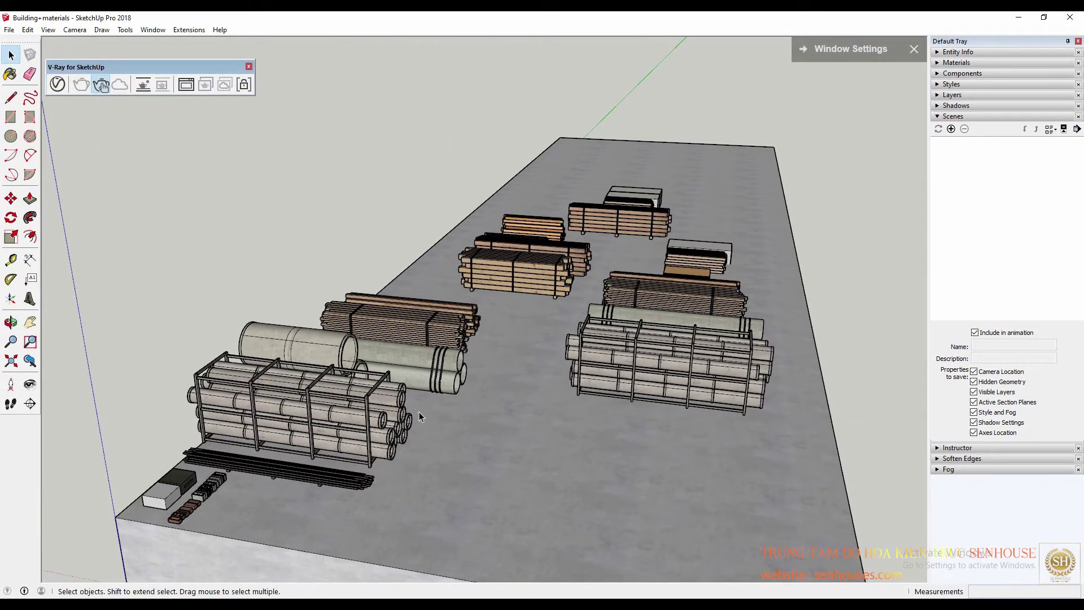
scroll(424, 414, up, 2)
mouse_move(424, 415)
middle_down()
mouse_move(620, 371)
mouse_move(361, 309)
middle_up()
scroll(635, 366, up, 2)
scroll(360, 310, up, 2)
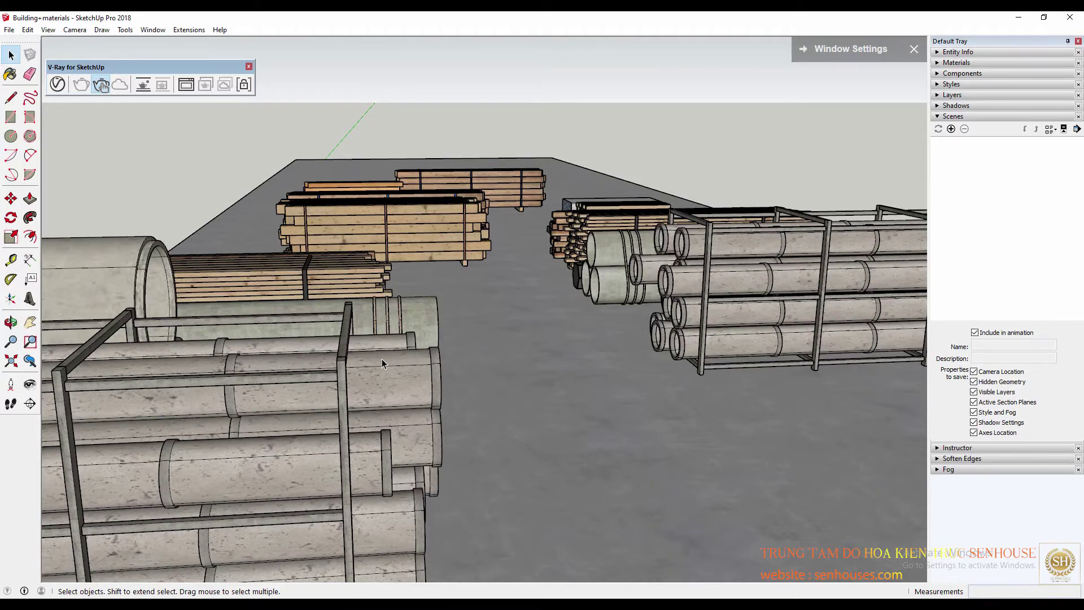
Zoom in close among the pipe racks, with the lumber stacks further back
scroll(371, 364, down, 2)
scroll(374, 364, down, 2)
scroll(377, 364, down, 2)
scroll(377, 364, down, 3)
scroll(373, 355, down, 3)
scroll(370, 347, down, 2)
scroll(367, 341, down, 1)
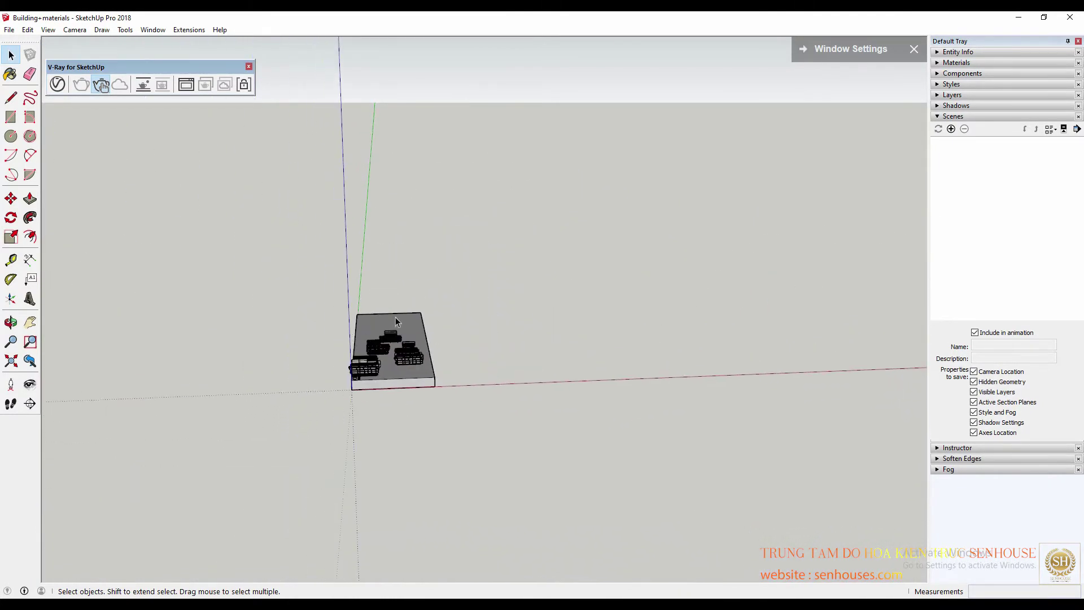
scroll(348, 390, up, 1)
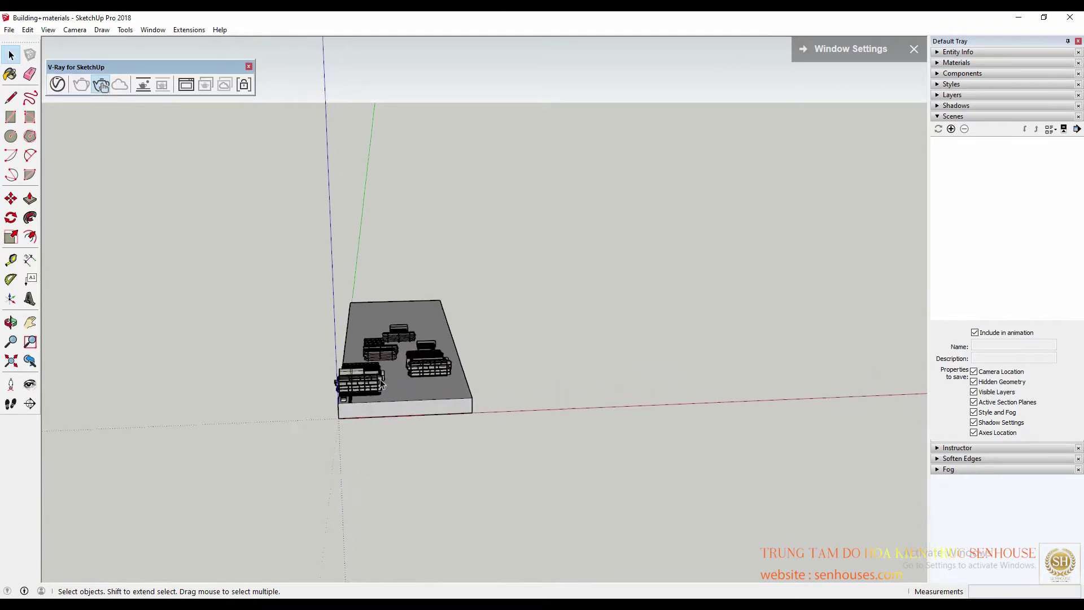
scroll(316, 446, up, 2)
scroll(286, 519, up, 3)
click(102, 86)
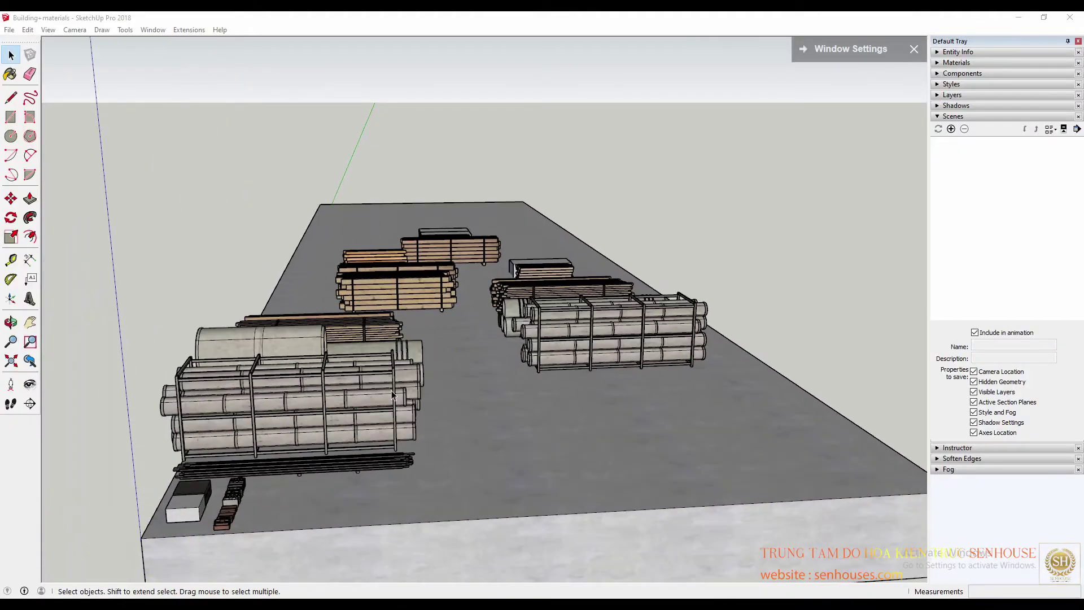
scroll(432, 366, up, 2)
scroll(429, 366, up, 2)
scroll(428, 364, up, 2)
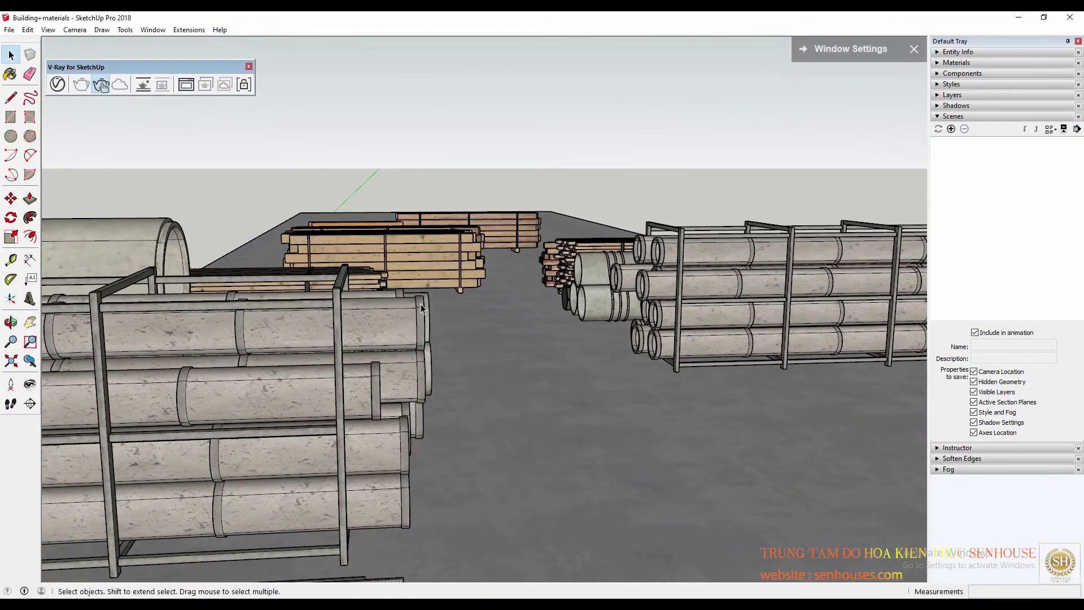
scroll(421, 305, up, 1)
scroll(421, 304, up, 1)
scroll(263, 334, up, 2)
scroll(294, 335, up, 1)
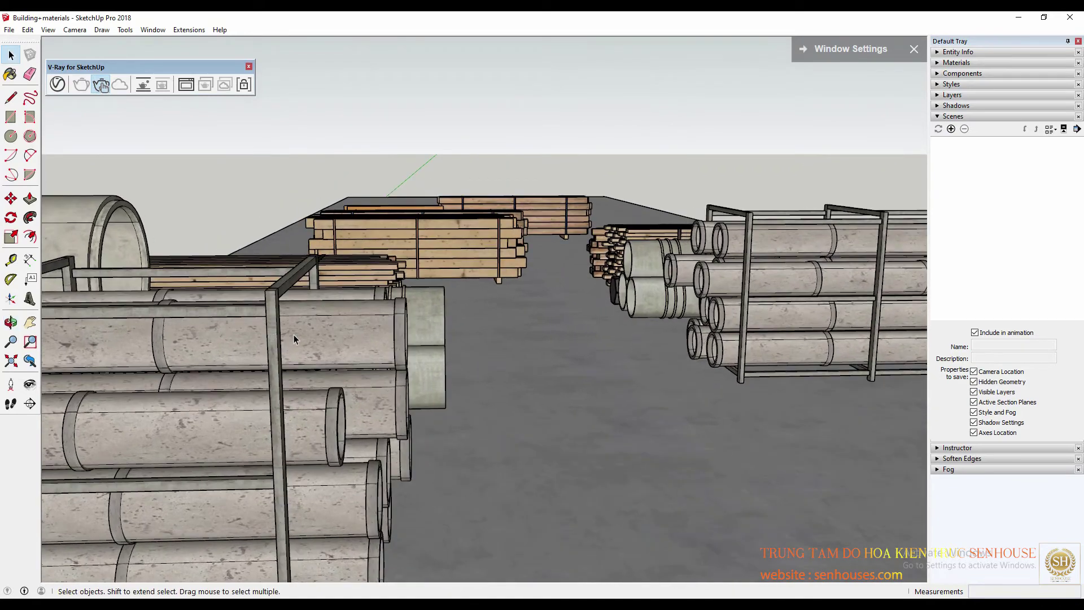
scroll(294, 337, up, 2)
scroll(222, 341, up, 1)
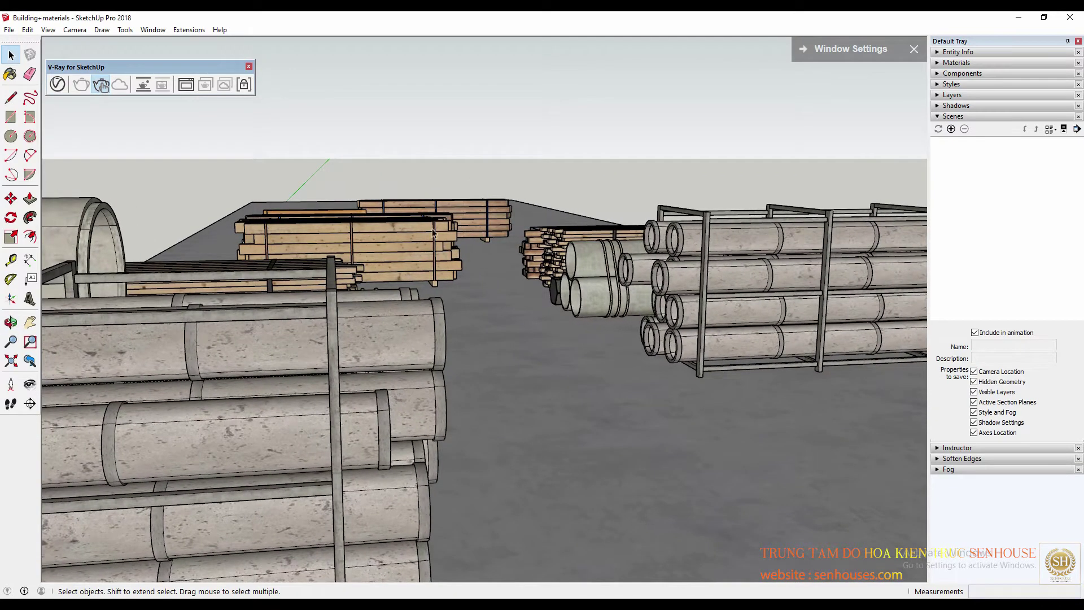
scroll(285, 539, up, 1)
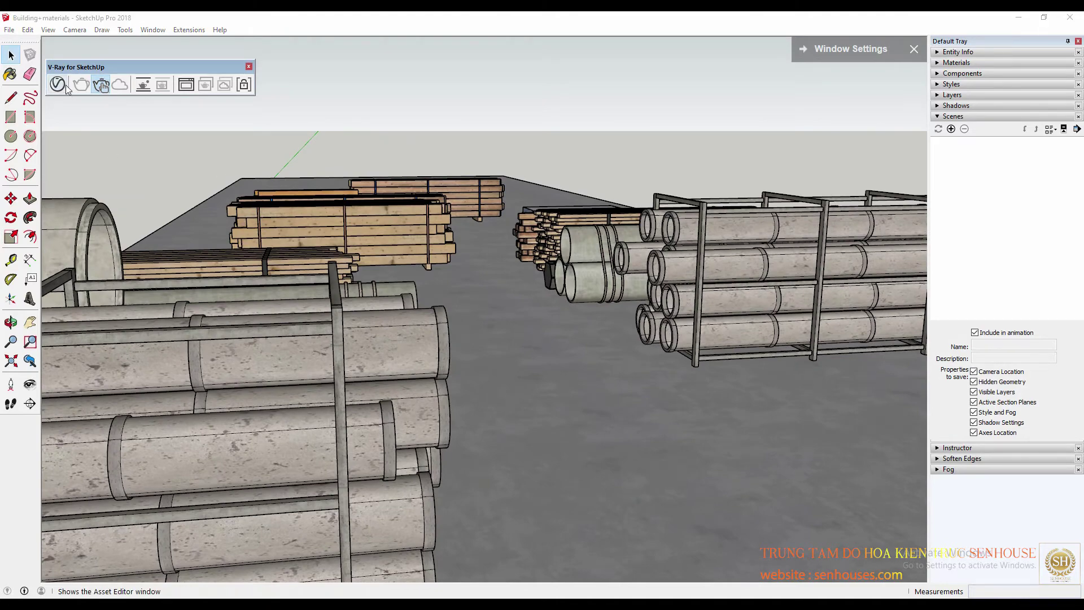
Start an interactive V-Ray render and orbit the view closer to the pipes
click(57, 84)
click(727, 109)
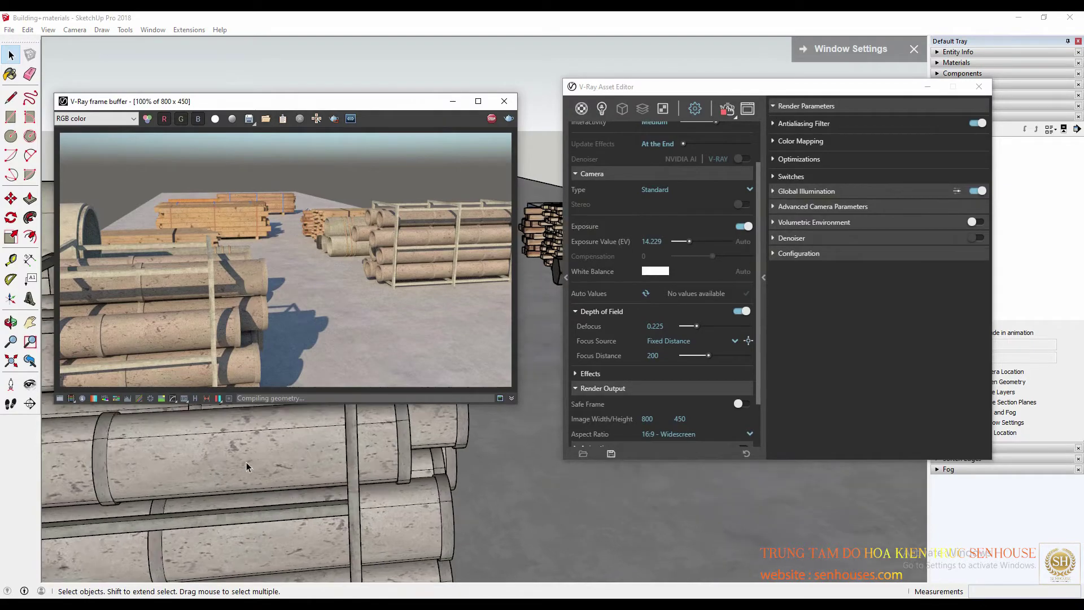
scroll(246, 460, up, 2)
mouse_move(246, 459)
shift+middle_down()
mouse_move(289, 511)
mouse_move(382, 554)
shift+middle_up()
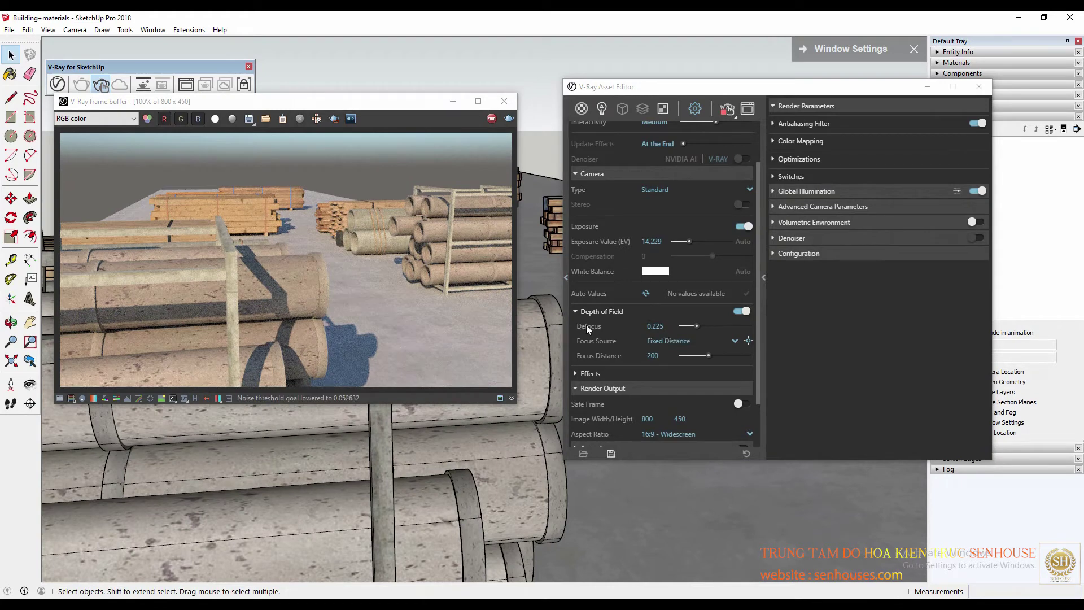
Raise the depth-of-field Defocus from 0.225 to 0.5, trying 0.3 along the way
drag(671, 326, 618, 325)
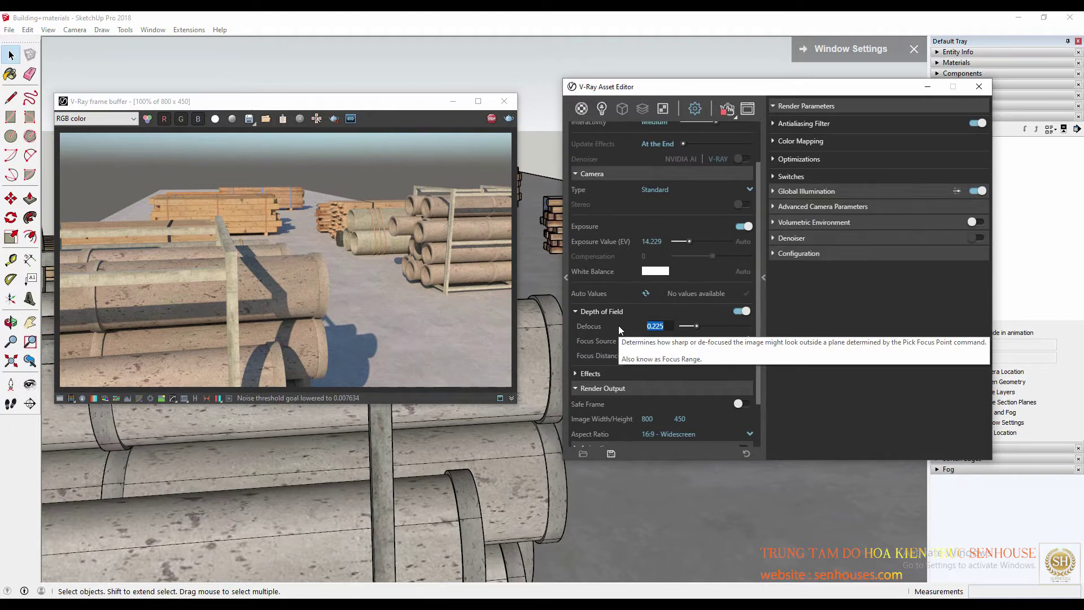
text(0.3)
key(Return)
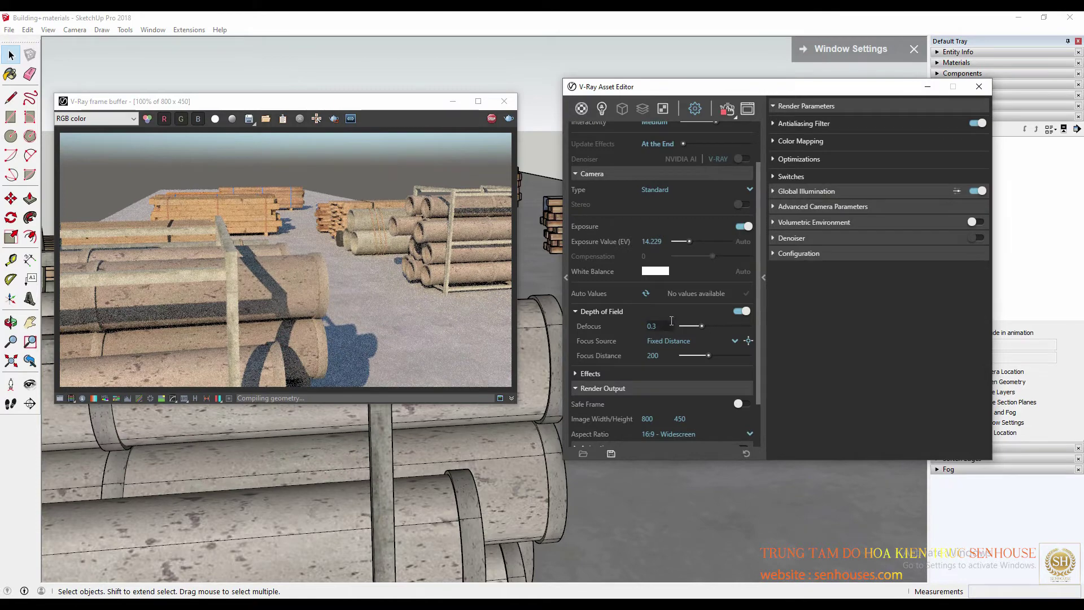
double_click(667, 326)
text(0)
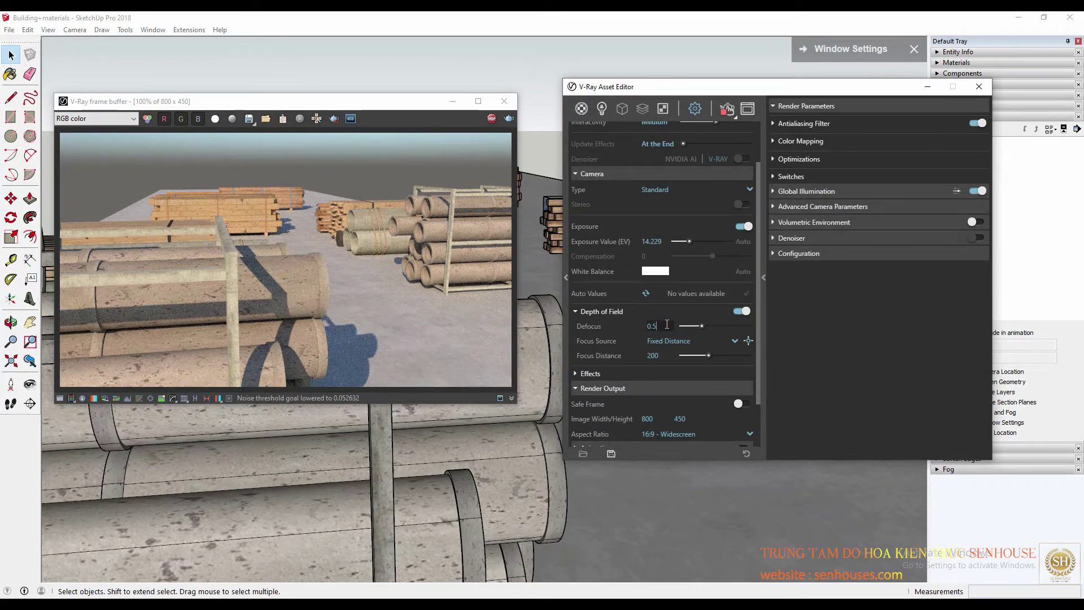
key(Return)
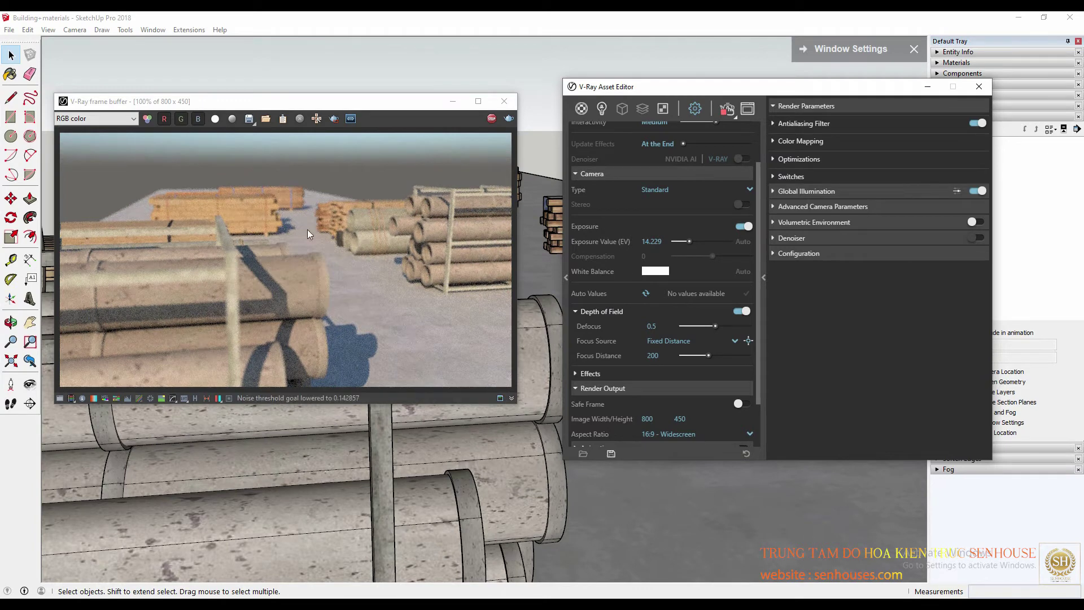
Circle the blurred foreground logs, back lumber and right pipe stack, then clear the marks
key(ctrl+2)
drag(311, 260, 311, 289)
drag(270, 181, 281, 171)
mouse_move(435, 168)
mouse_down()
mouse_move(376, 169)
mouse_move(403, 180)
mouse_up()
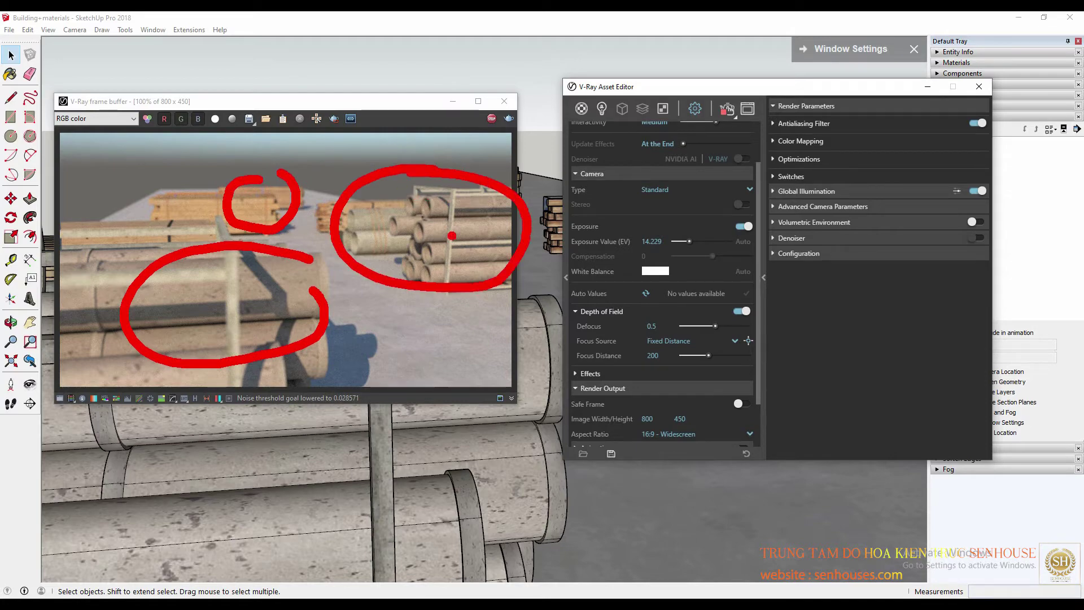
key(Escape)
Reframe the scene to a closer view for re-rendering and reposition the render window
click(220, 279)
shift+middle_drag(484, 450, 538, 466)
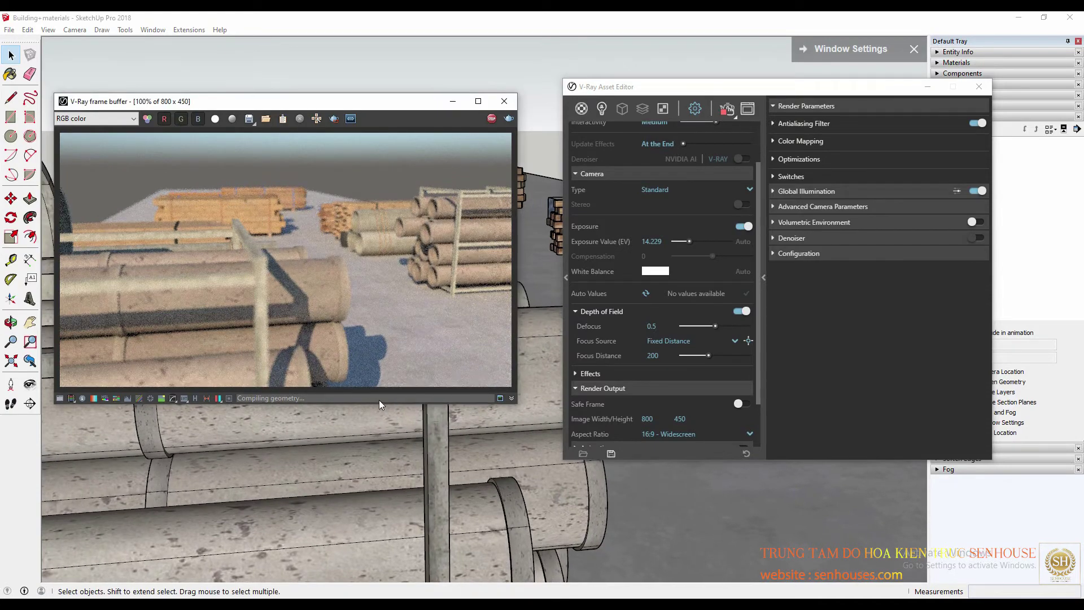
middle_drag(387, 412, 298, 190)
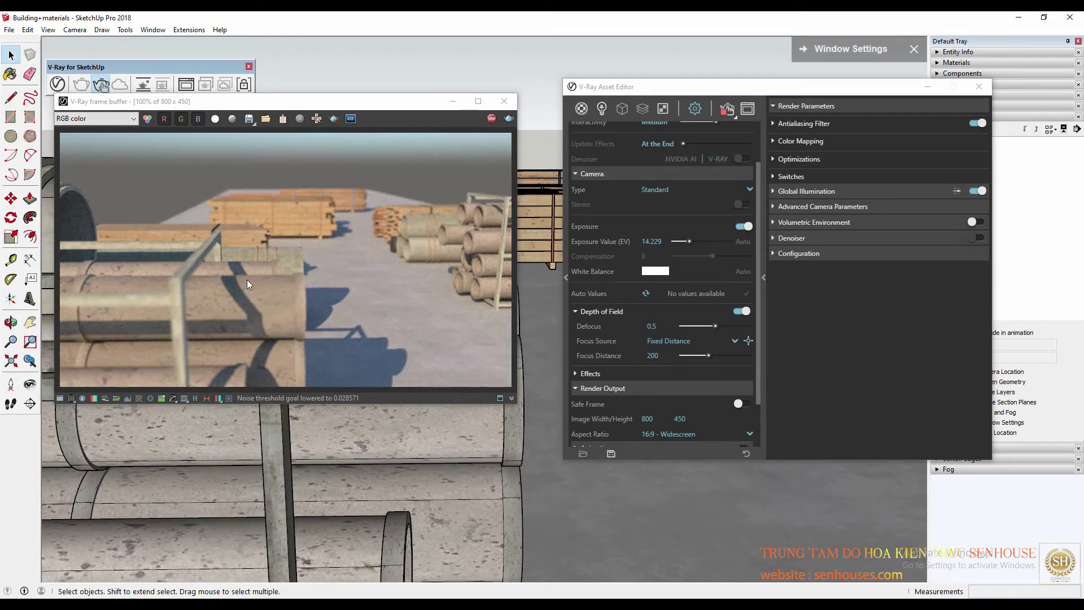
drag(336, 102, 254, 168)
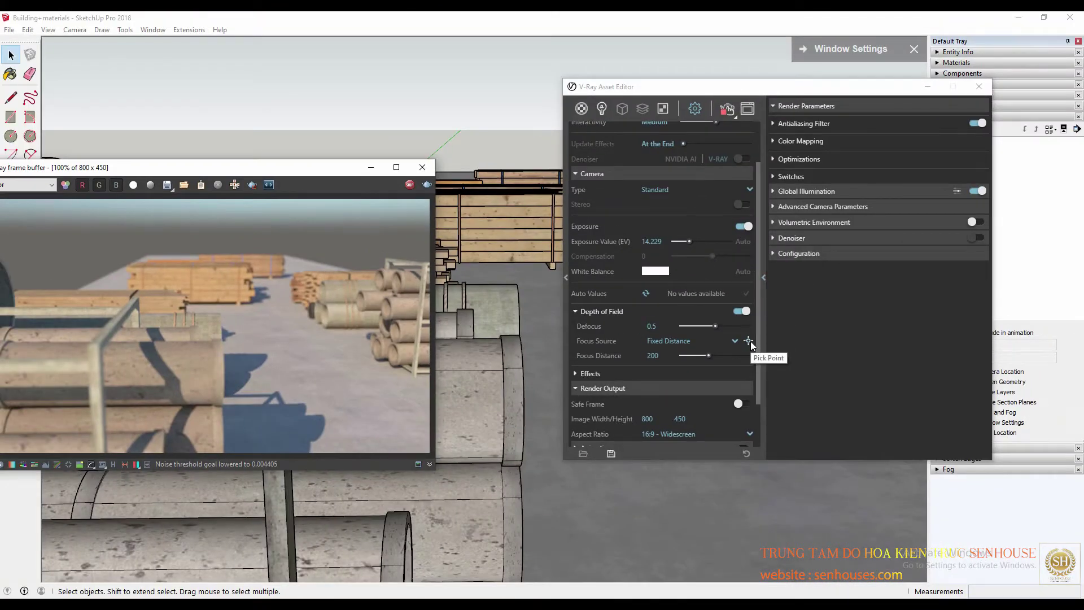
Pick the lumber stack as focus point, giving Focus Distance 681.8985, and rearrange the render preview
click(749, 341)
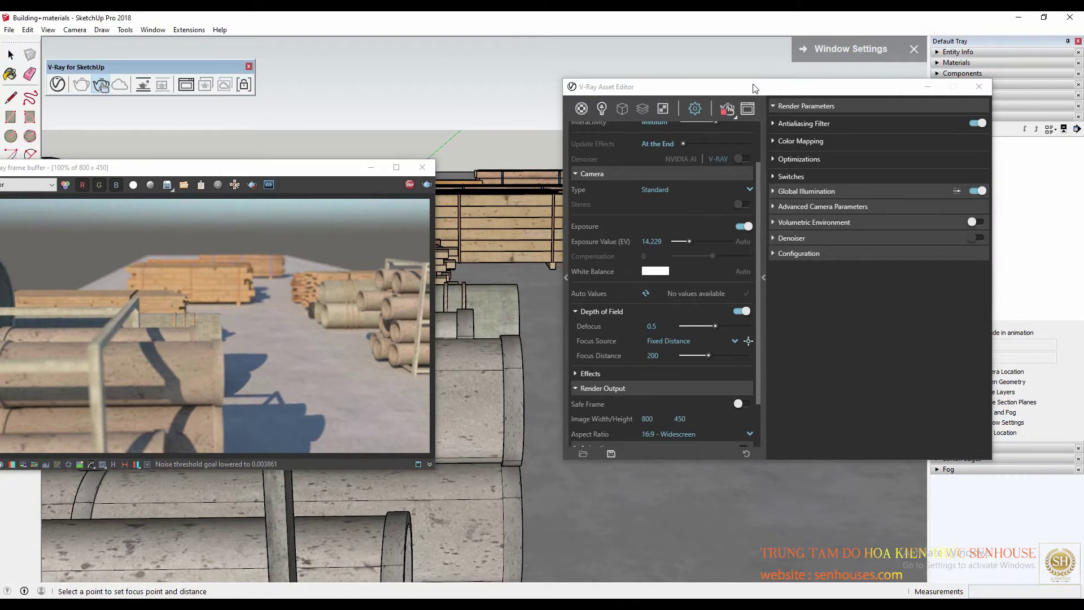
drag(752, 88, 957, 141)
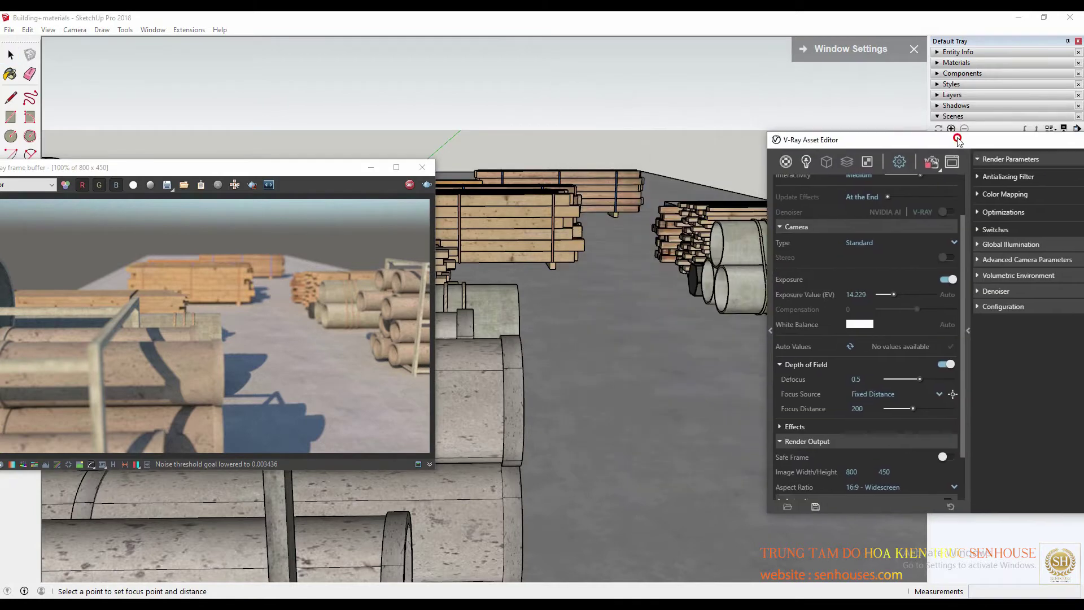
click(545, 211)
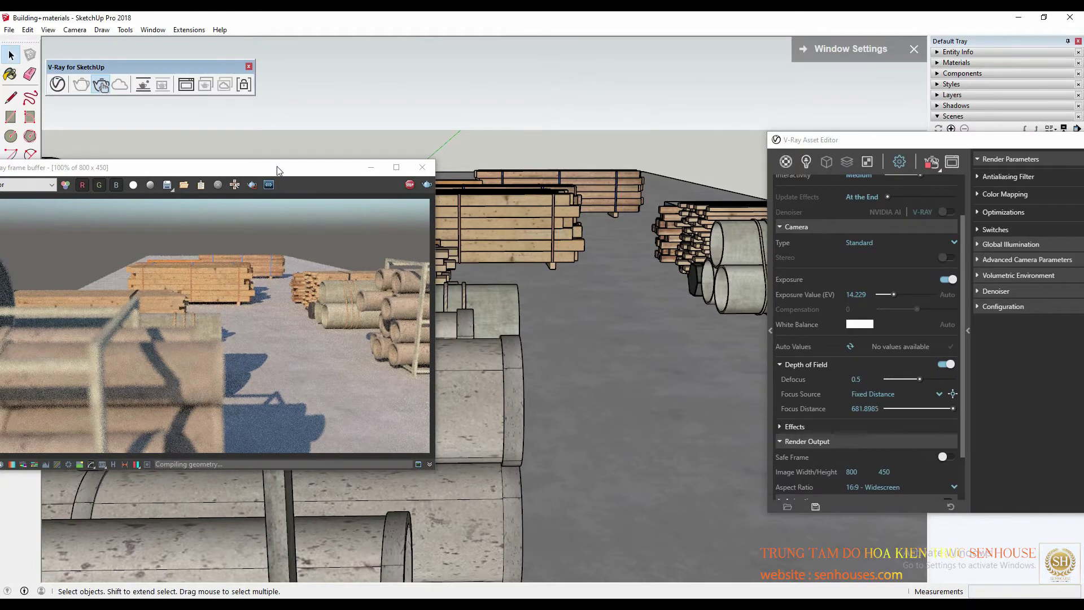
drag(278, 169, 426, 151)
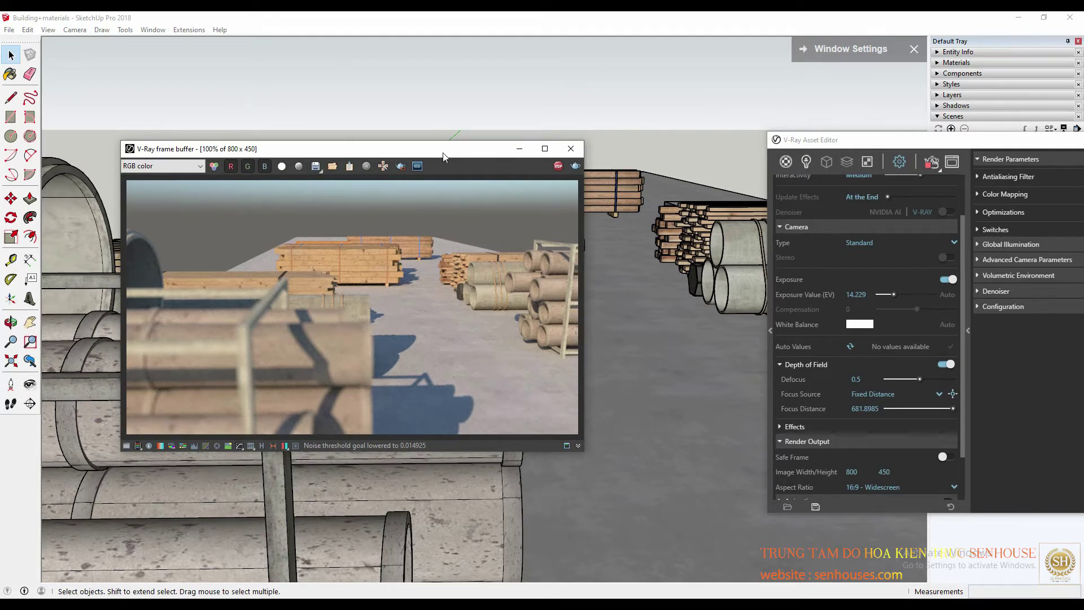
drag(443, 156, 275, 132)
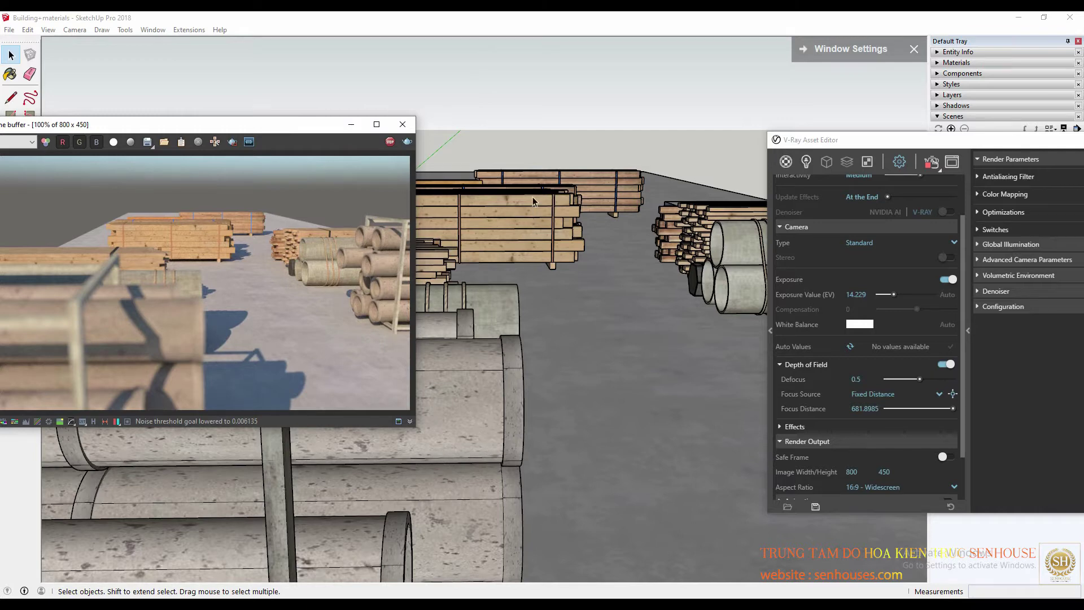
Try focus points on the foreground pipe and the far lumber stack
click(952, 394)
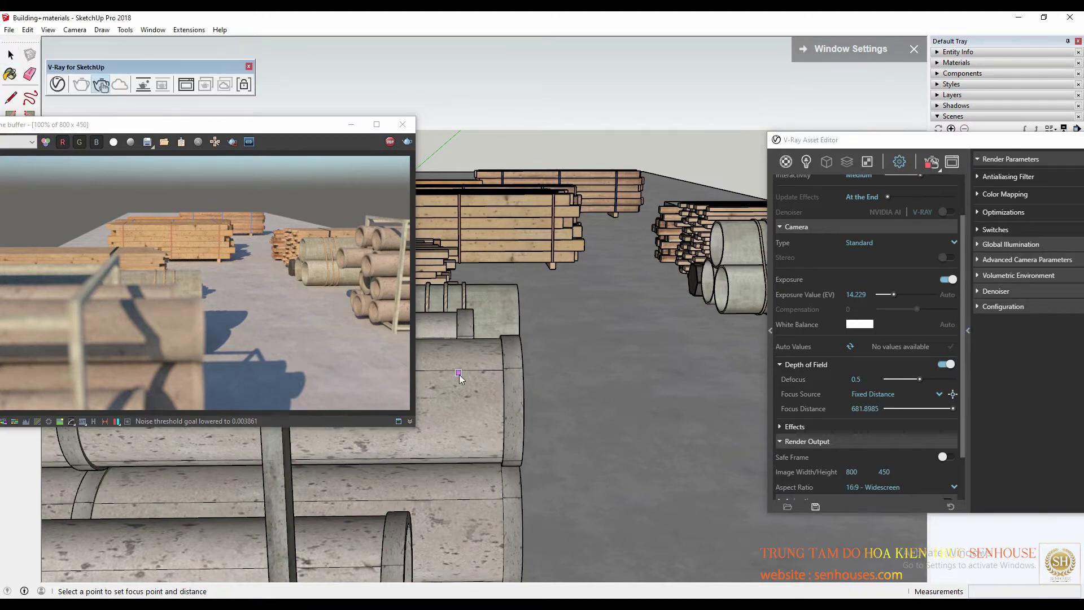
click(458, 373)
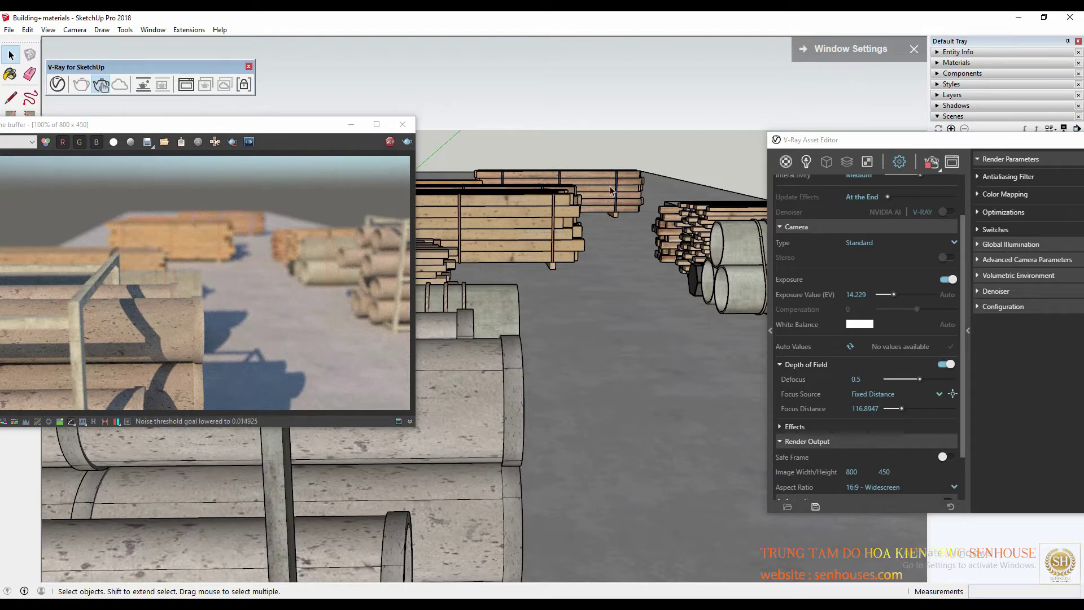
click(953, 394)
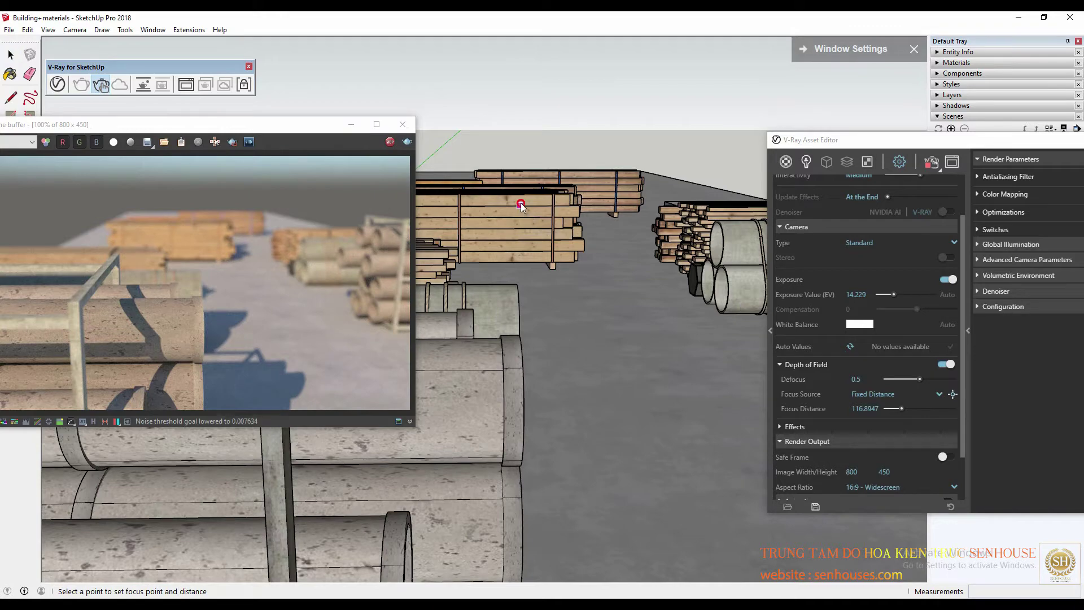
click(520, 204)
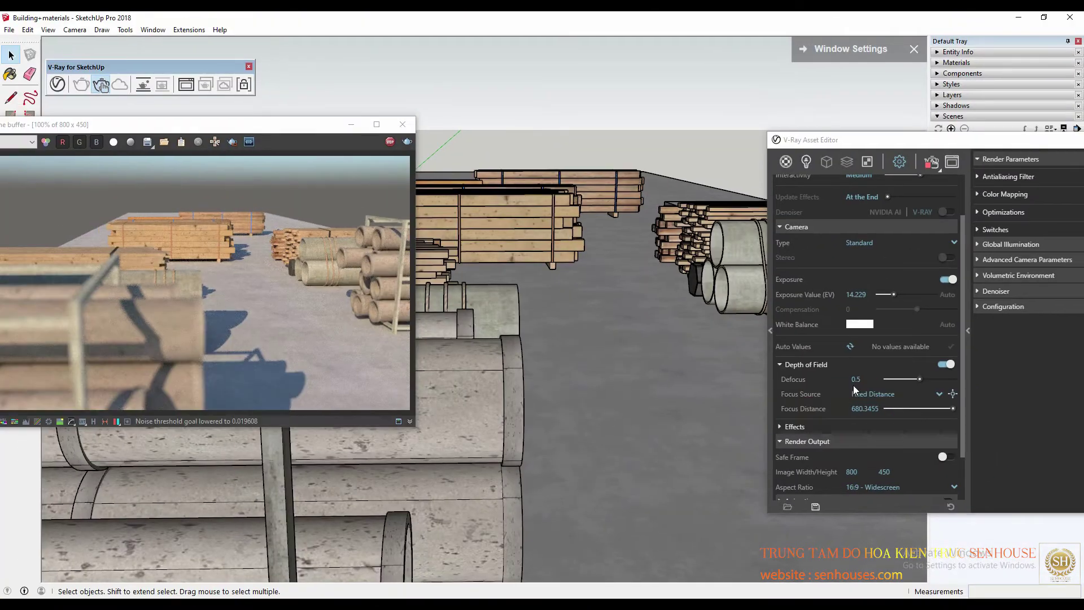
click(953, 394)
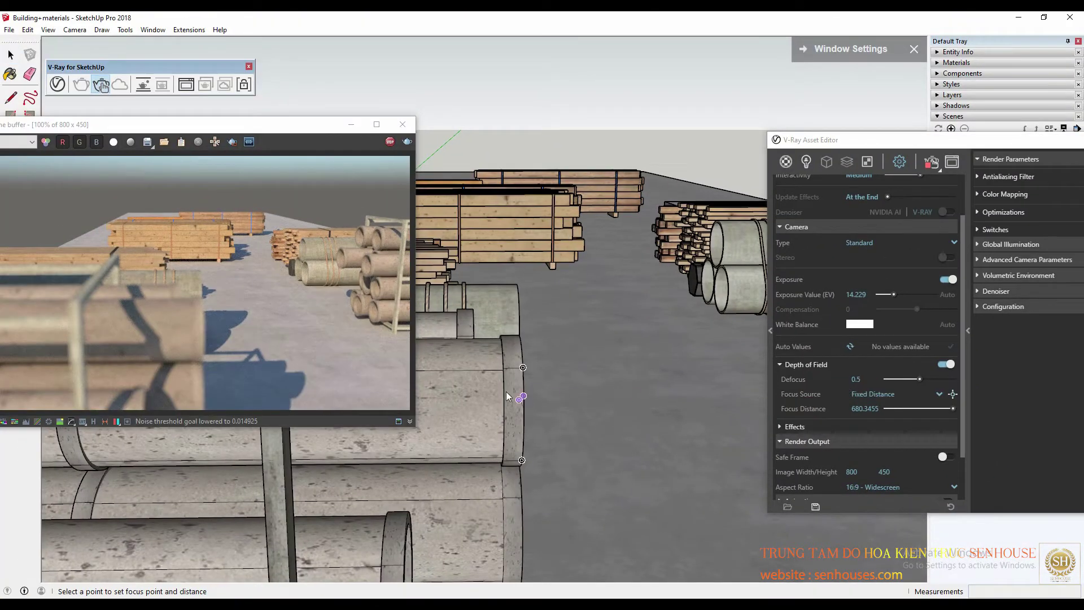
click(444, 391)
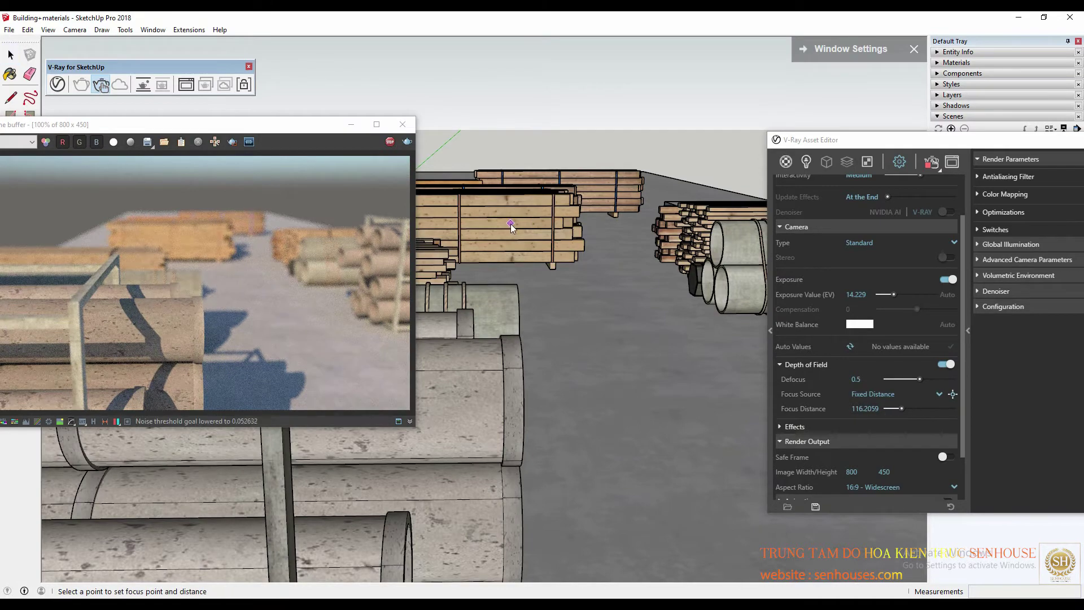
Drag Focus Distance to about 681 and re-pick the lumber stack, settling at 681.6383
drag(901, 408, 954, 408)
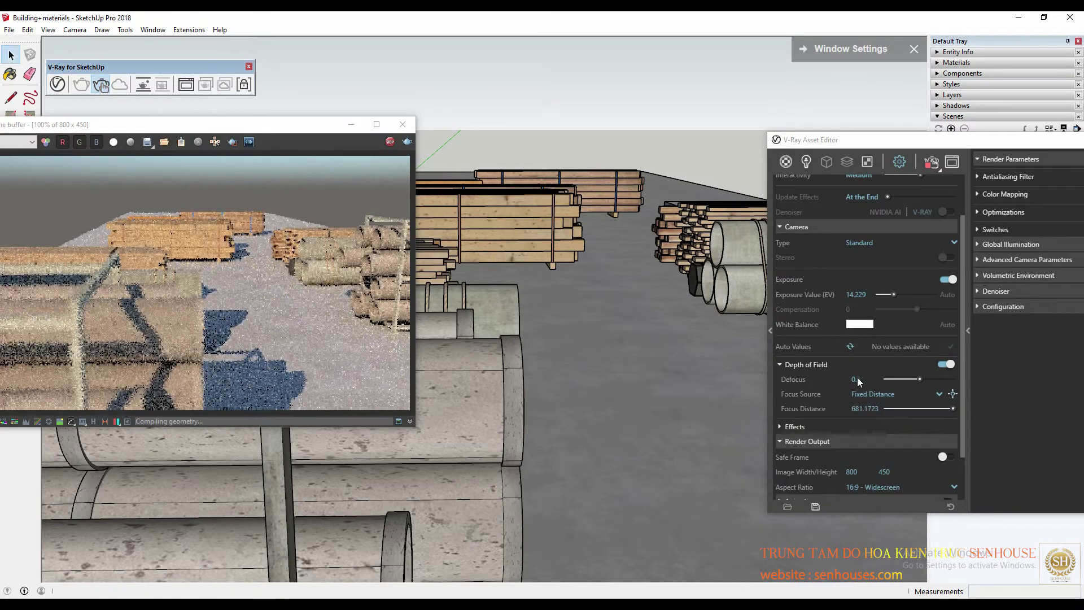
click(953, 394)
click(623, 185)
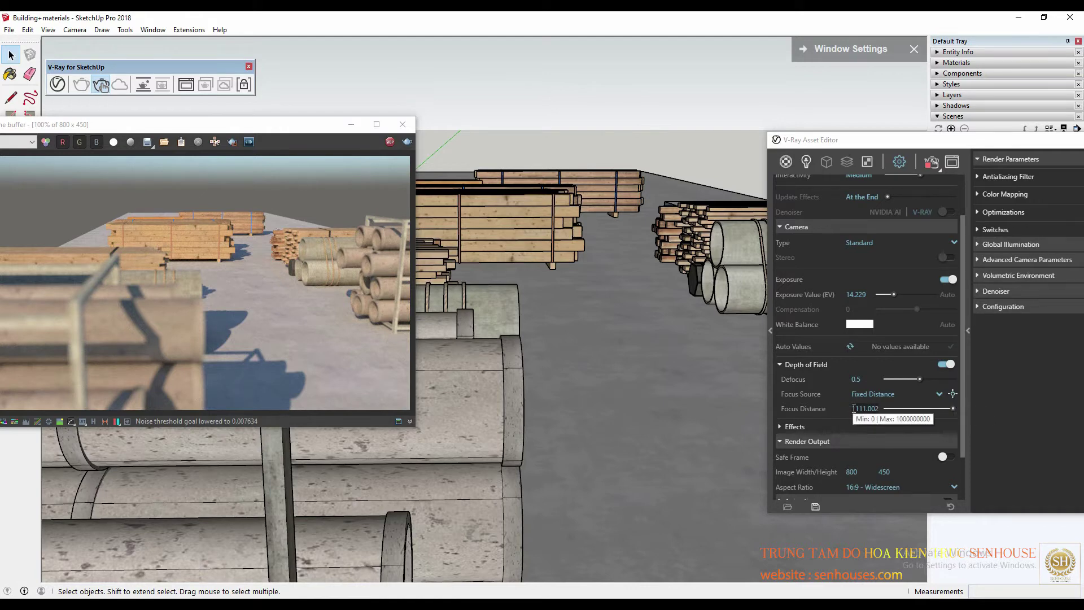
click(952, 395)
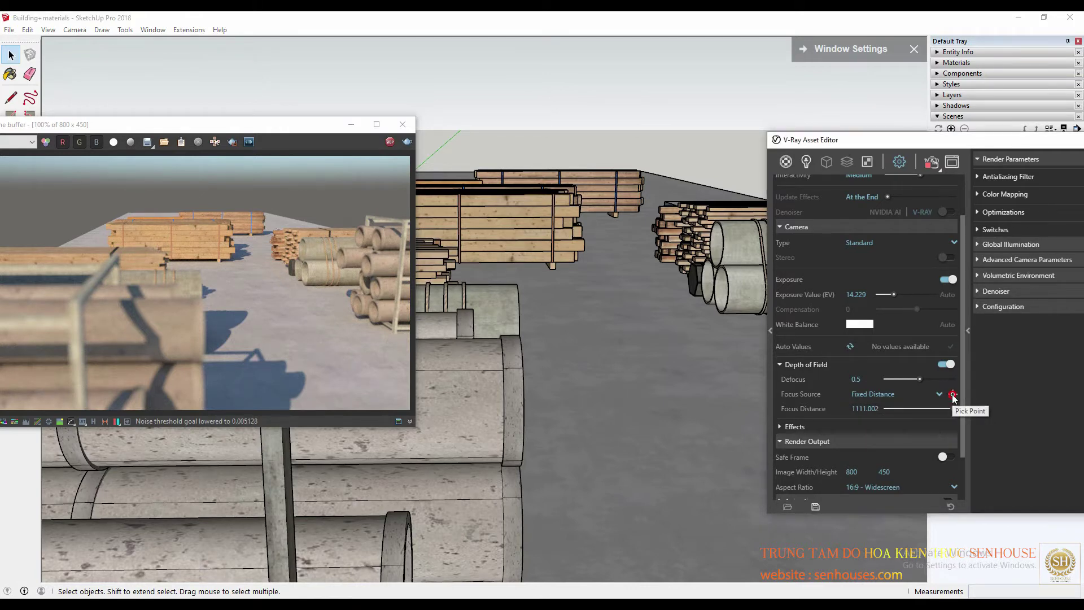
click(510, 228)
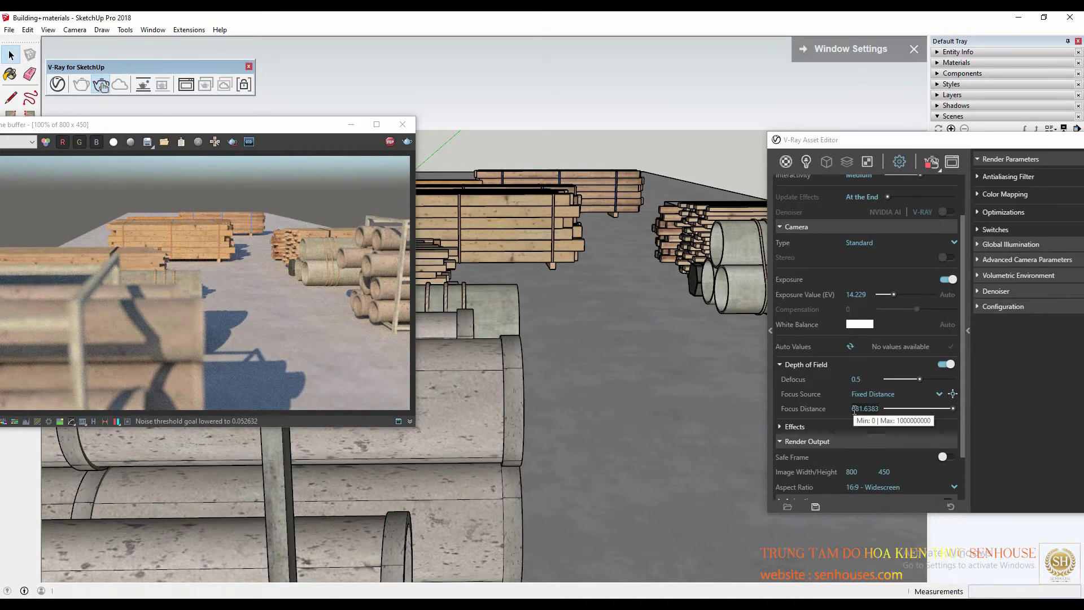
click(858, 379)
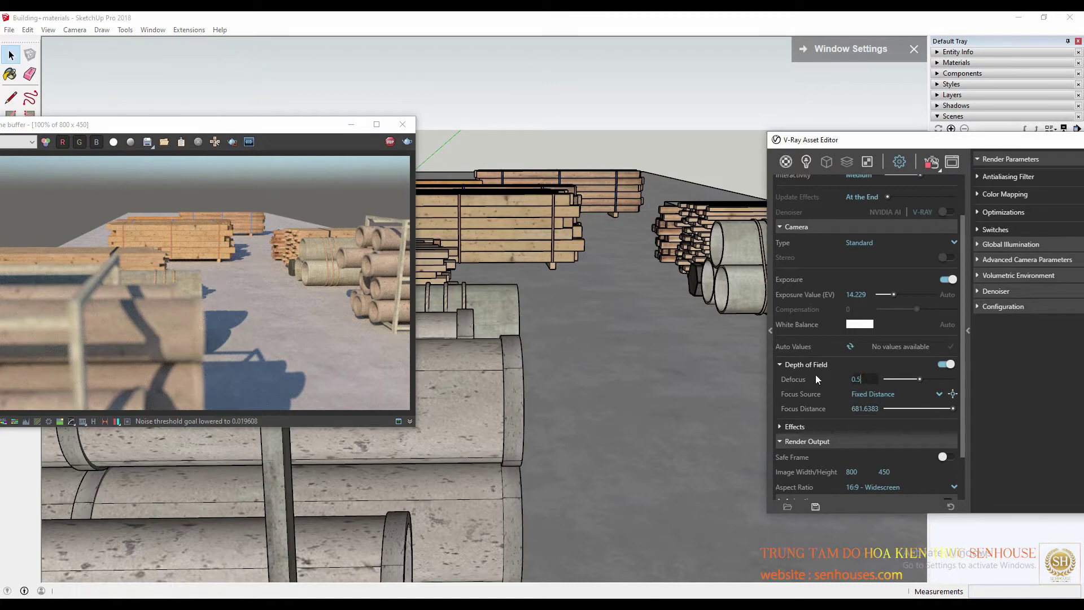
Try Defocus values 0.45, 0.4, 0.8 and 0.7 while watching the render
drag(869, 380, 839, 380)
drag(197, 126, 355, 120)
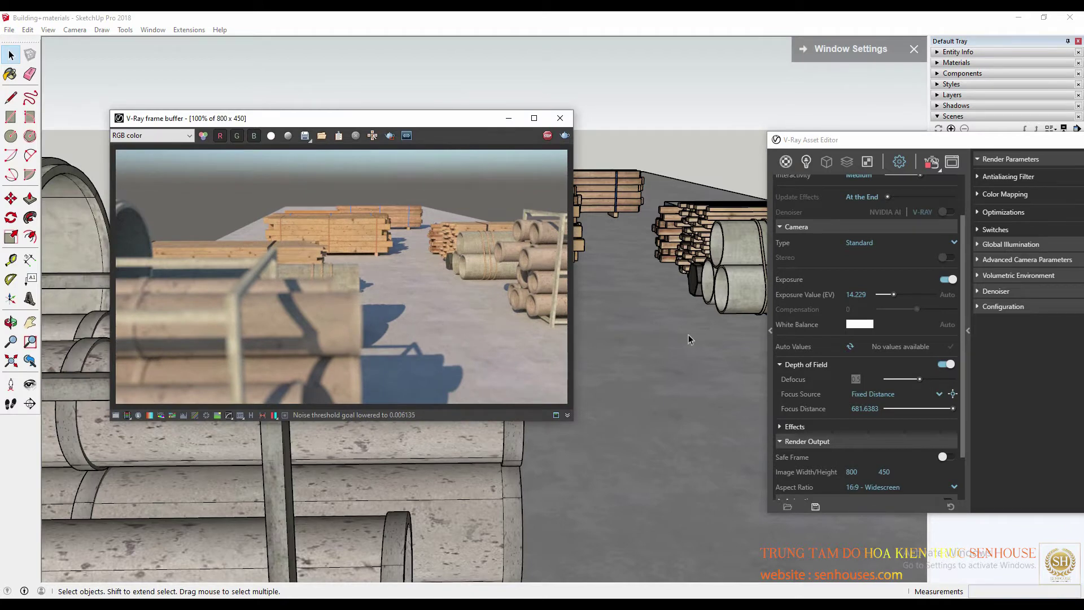
click(867, 382)
key(BackSpace)
text(0.)
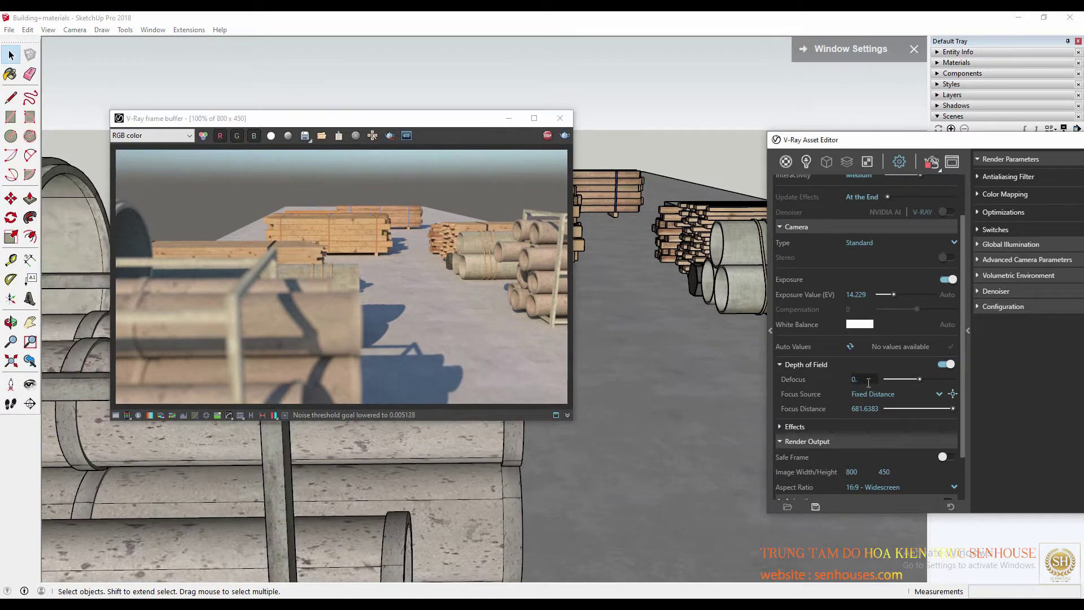
text(45)
key(Return)
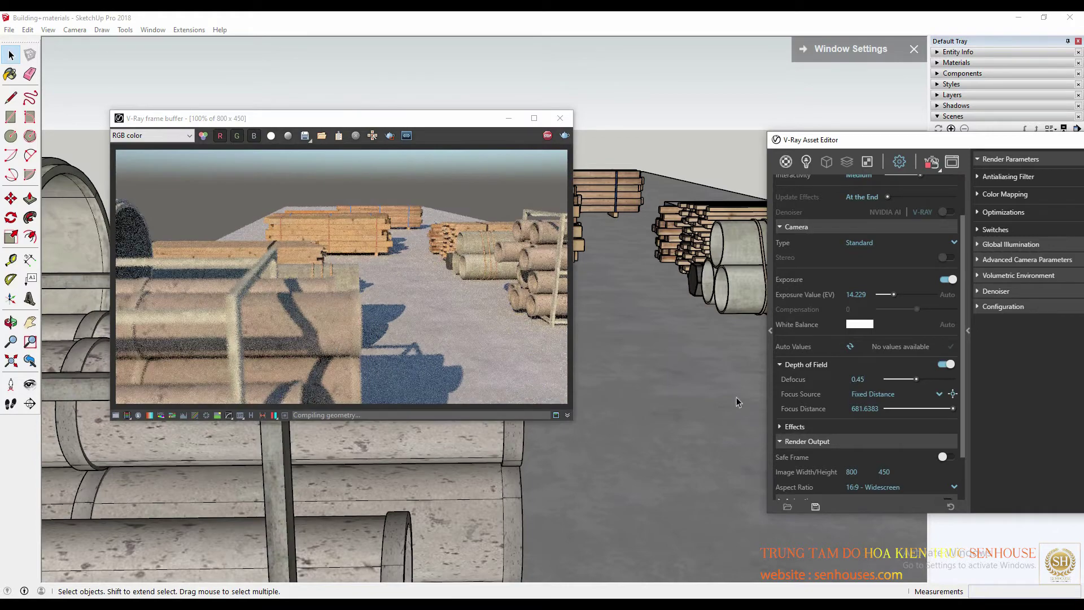
key(Return)
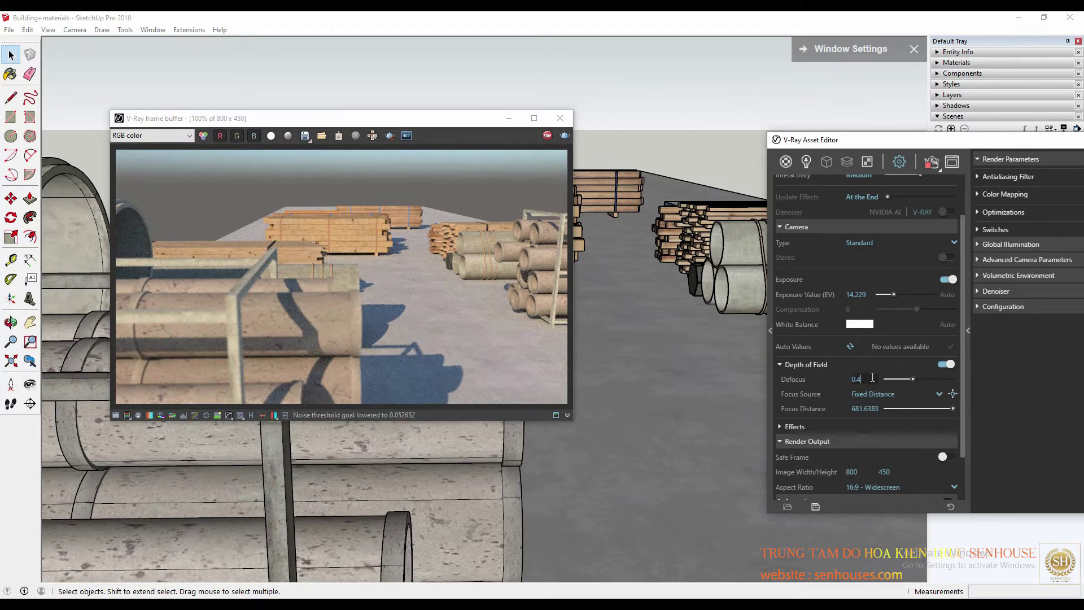
drag(859, 380, 875, 378)
text(8)
key(Return)
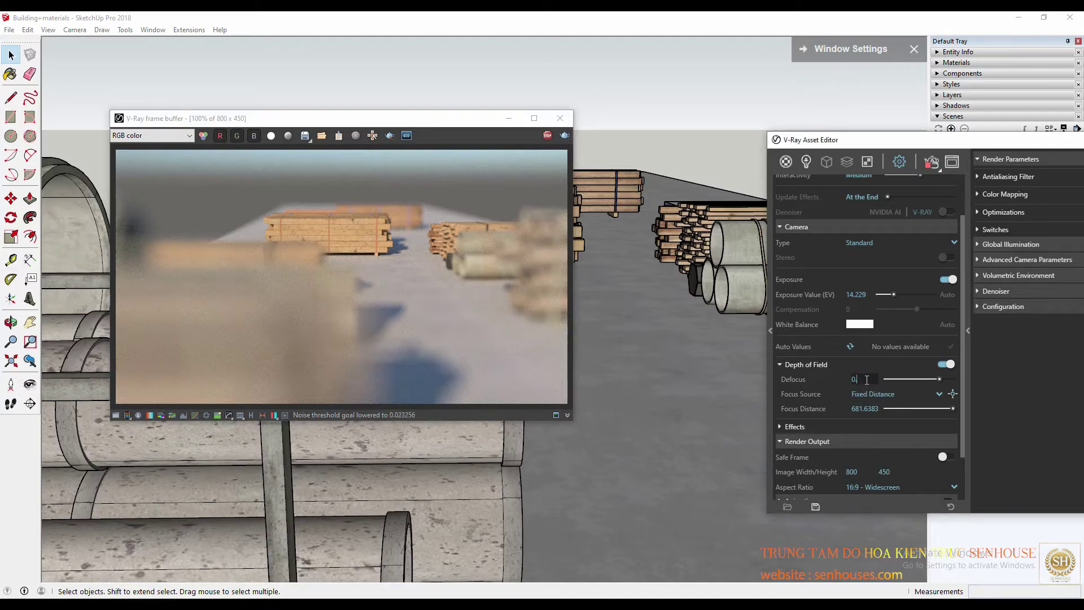
text(.7)
click(330, 279)
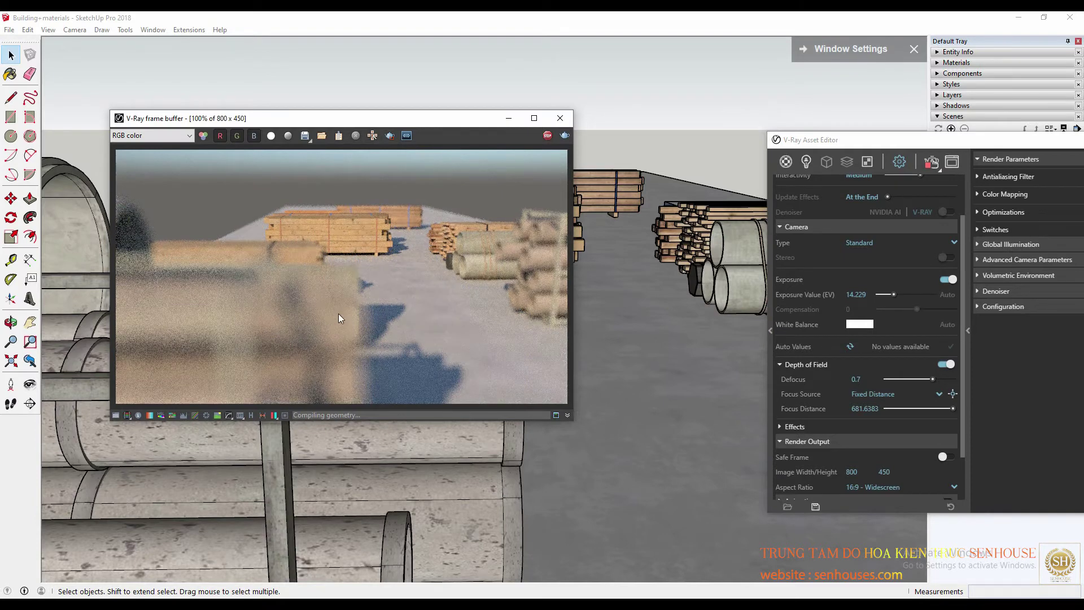
Try Defocus 0.3 and 0.6, settle on 0.45, and move the render preview aside
click(866, 378)
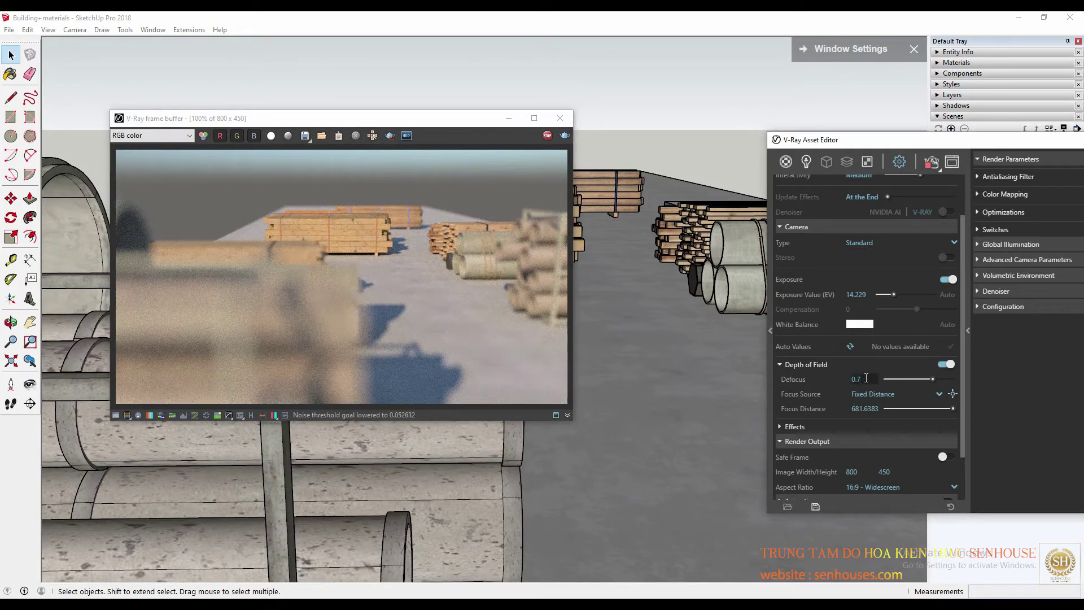
text(0.3)
click(341, 307)
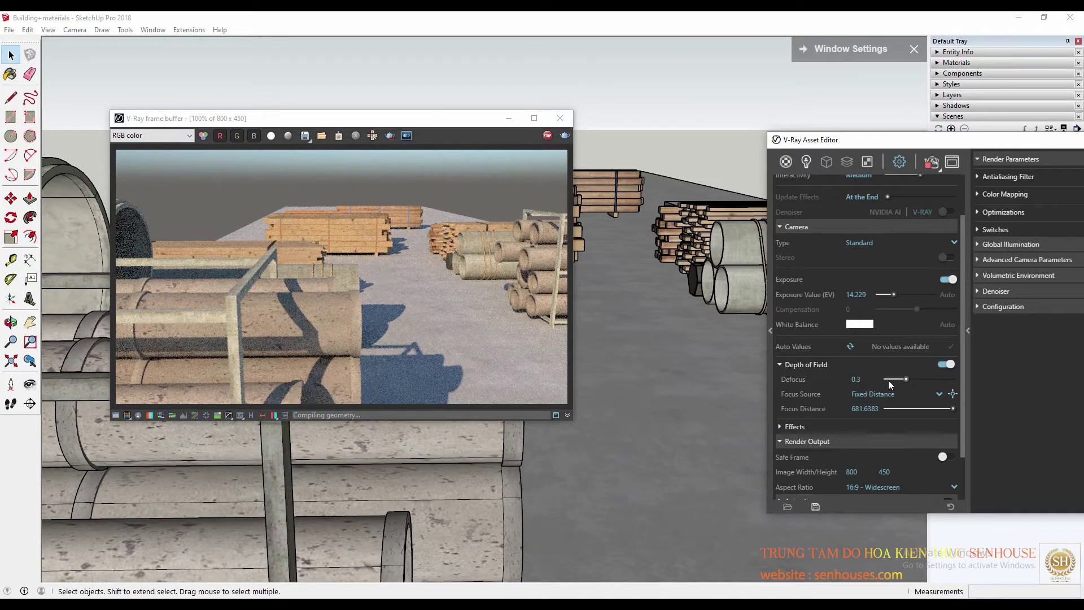
click(874, 378)
key(BackSpace)
text(6)
click(999, 384)
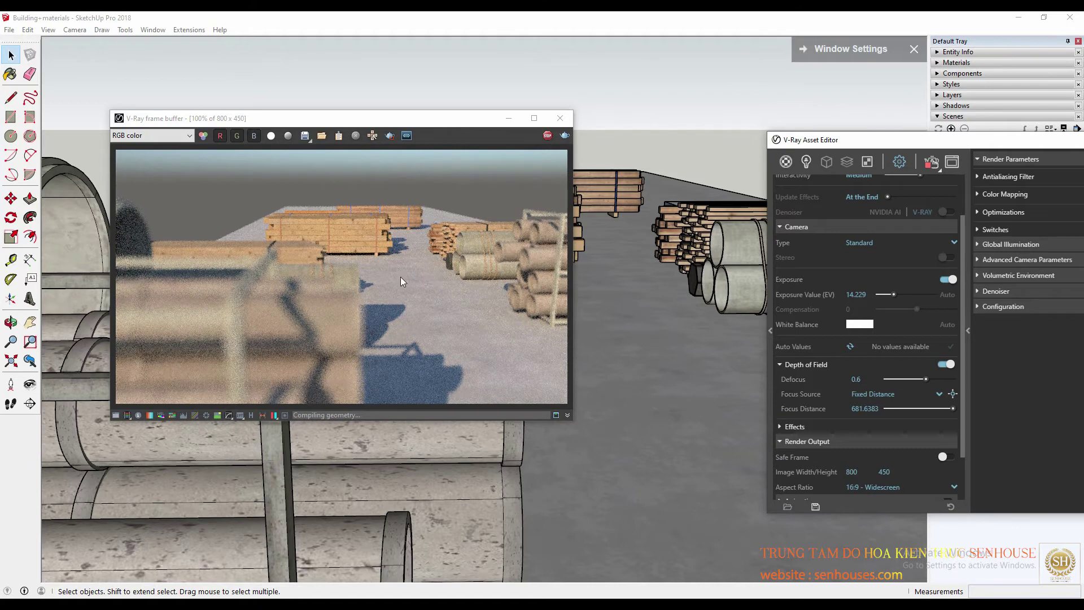
click(868, 378)
text(45)
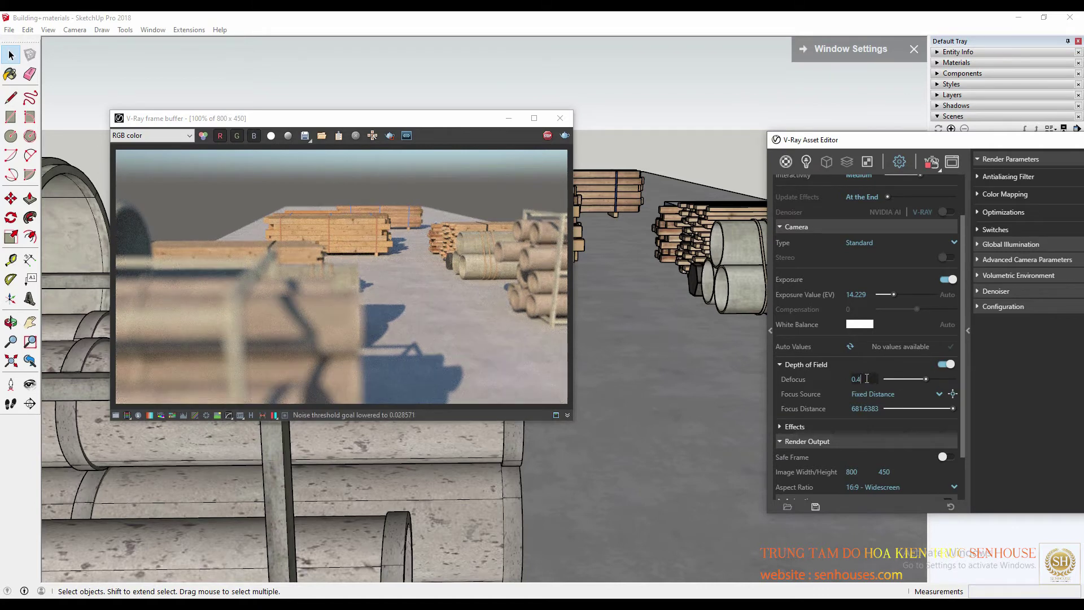
click(1027, 379)
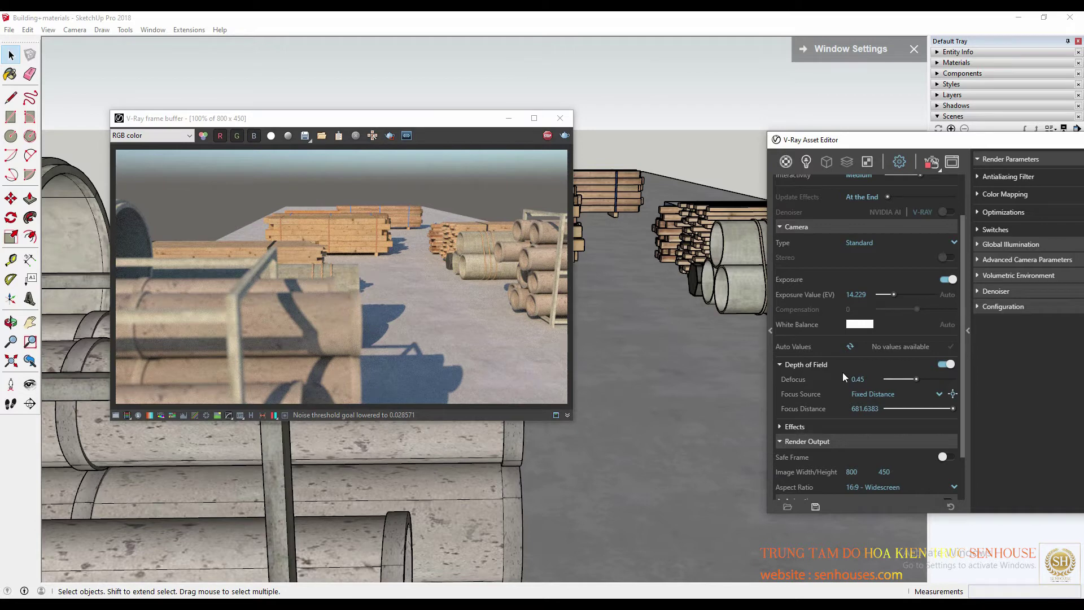
click(338, 310)
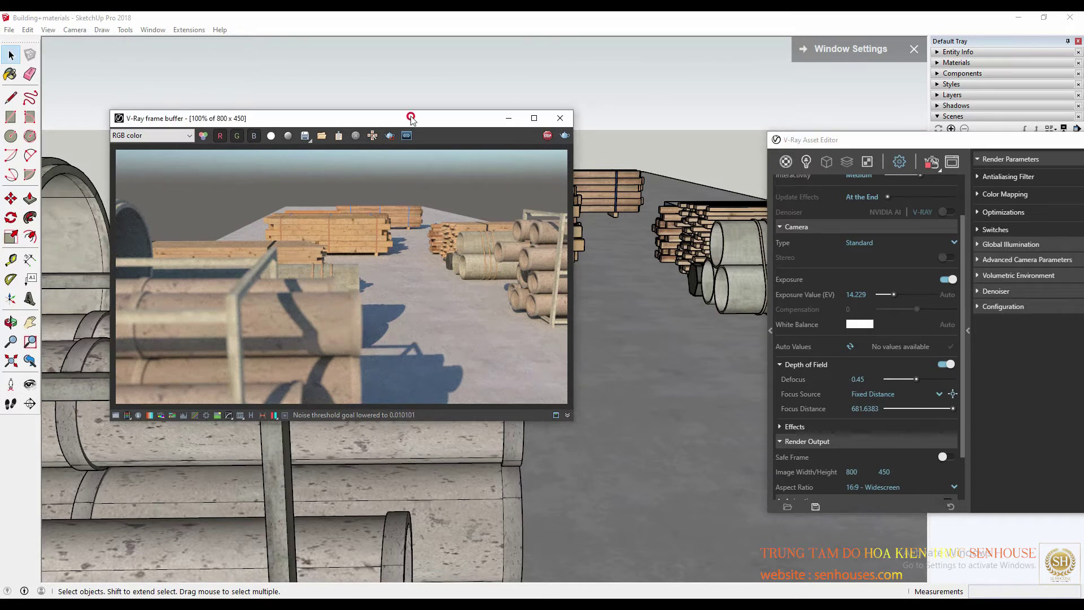
drag(412, 116, 277, 108)
Re-pick the focus point on the lumber stack, giving Focus Distance 116.2150
click(952, 393)
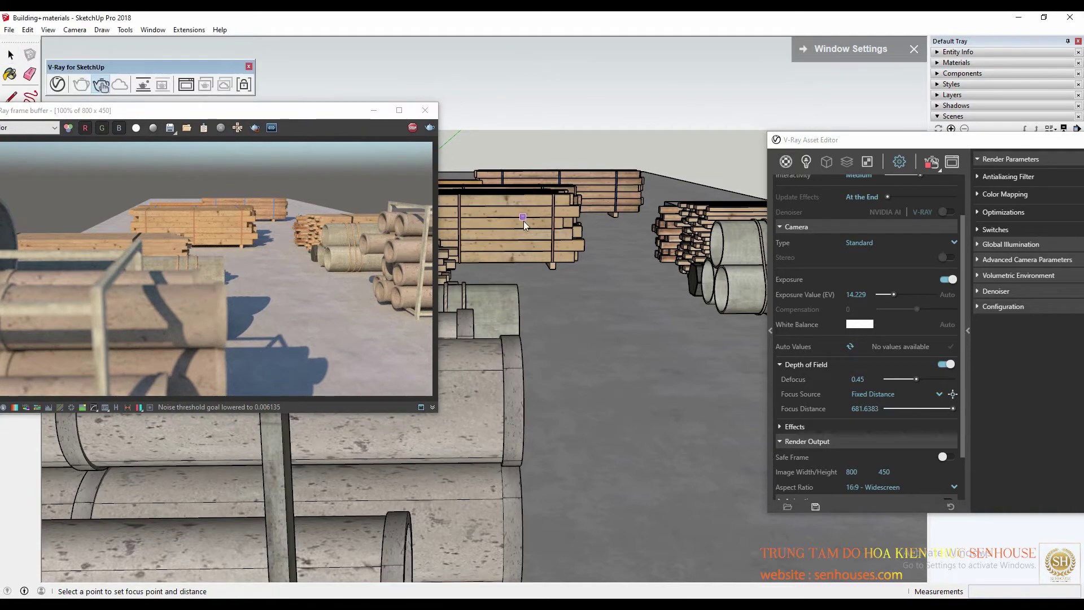
click(539, 511)
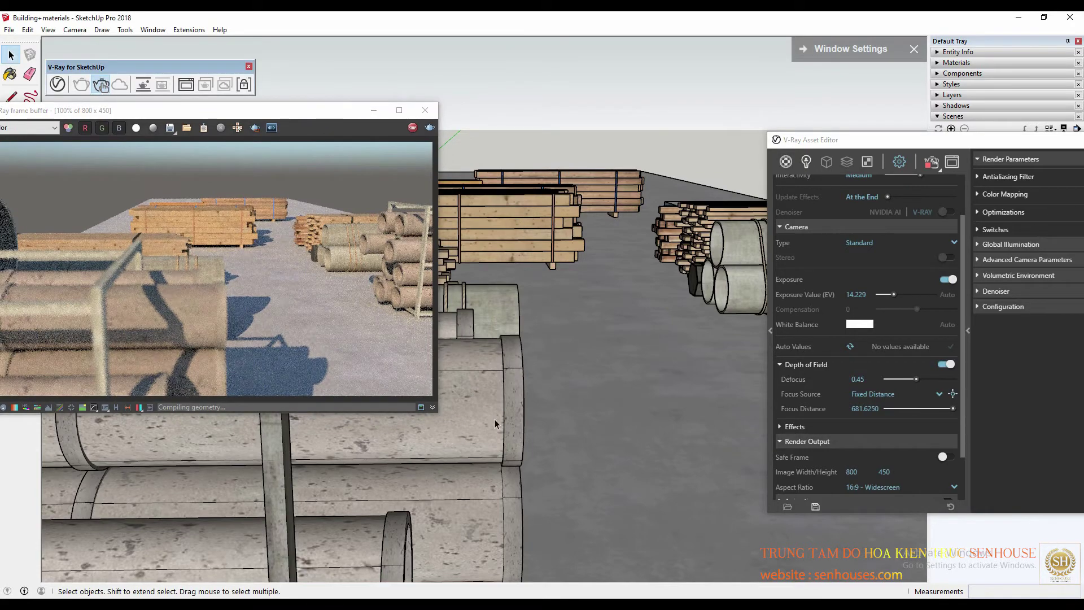
click(954, 393)
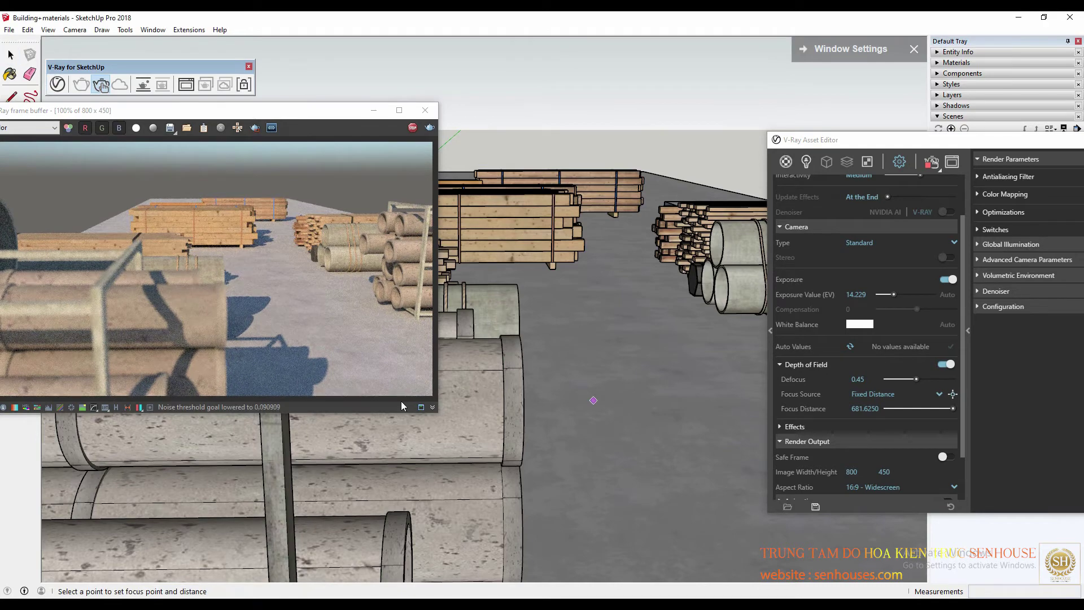
click(465, 416)
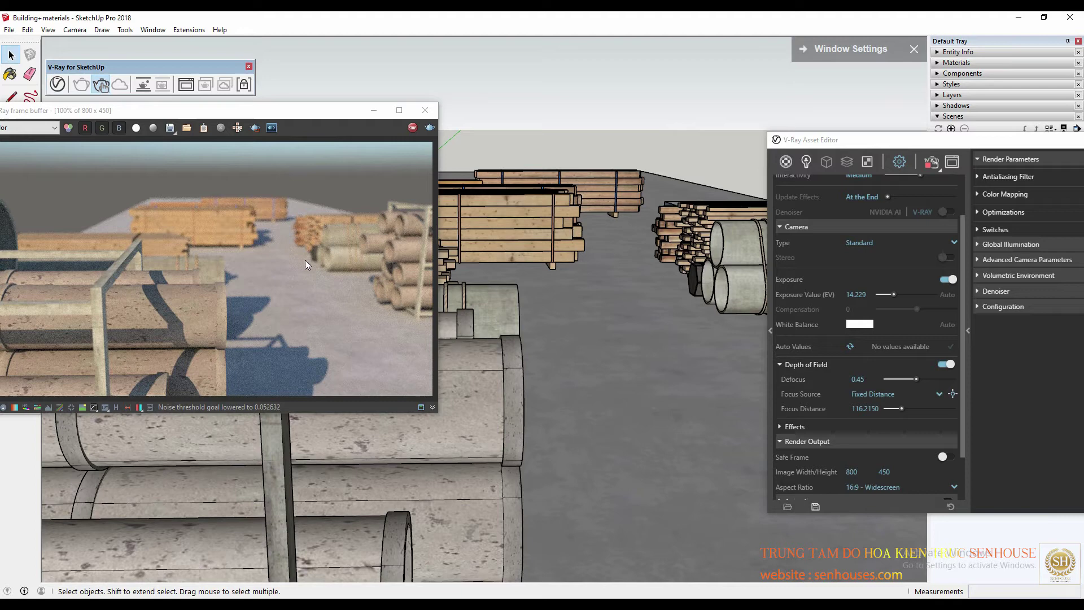
click(953, 393)
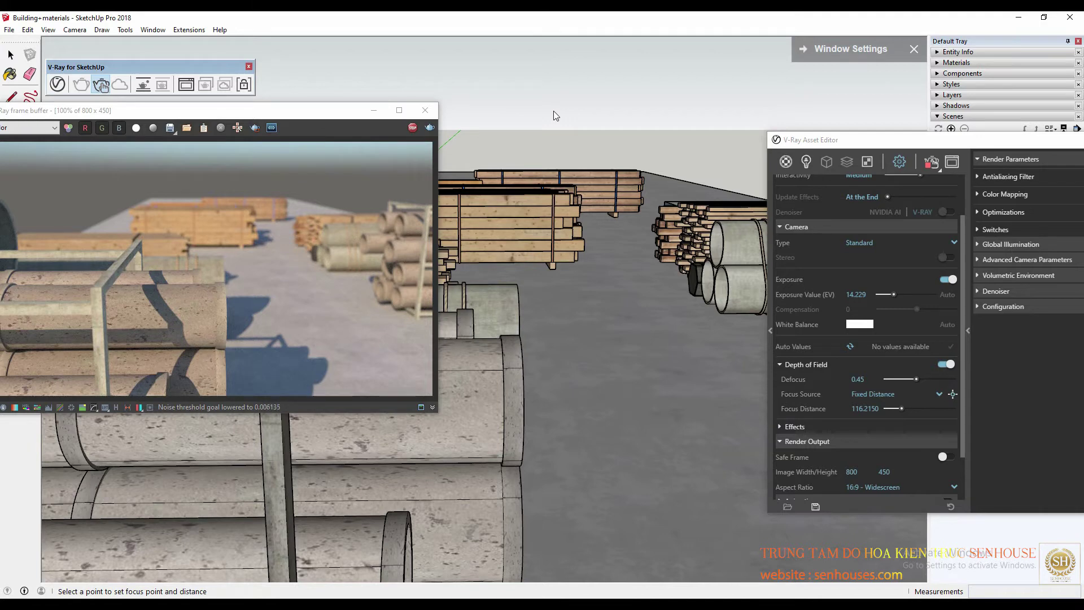
click(463, 199)
Stop the interactive render, switch to production rendering and let the re-render finish
click(411, 129)
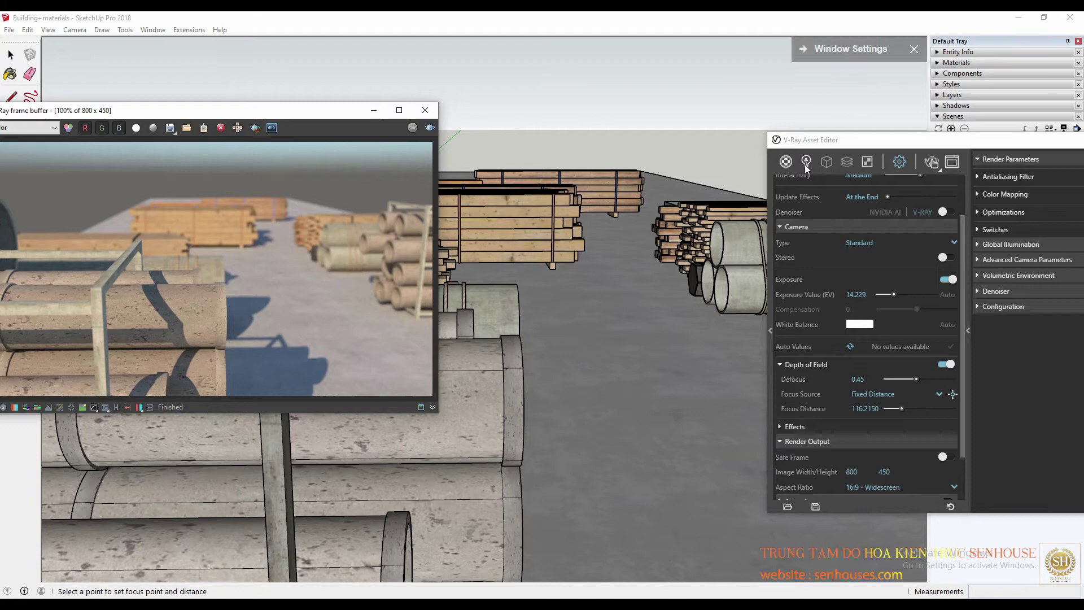
click(932, 168)
click(933, 186)
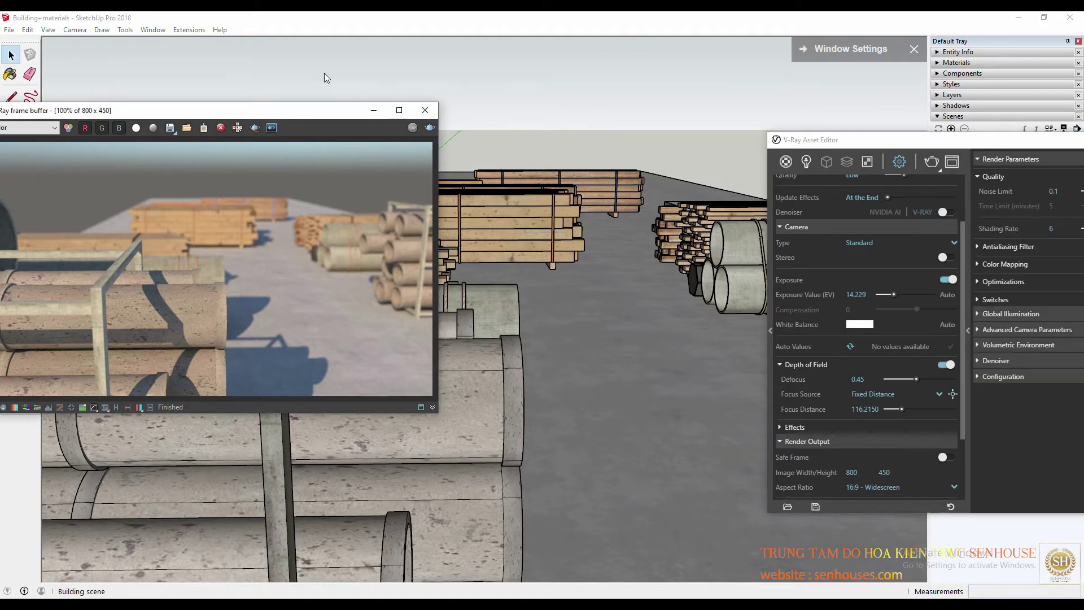
drag(297, 114, 548, 119)
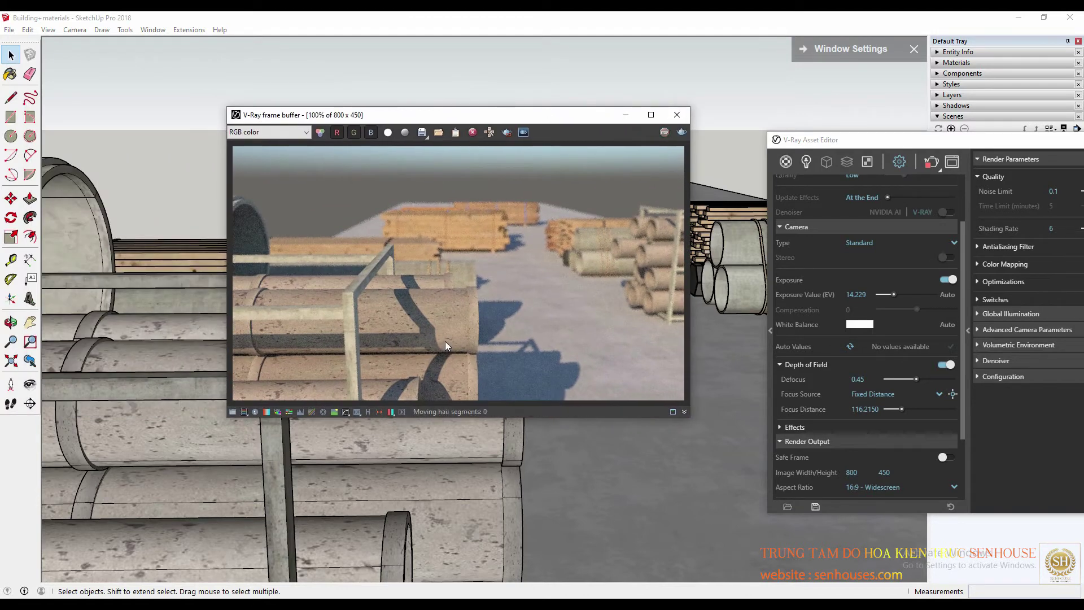
scroll(459, 311, up, 4)
scroll(460, 310, down, 4)
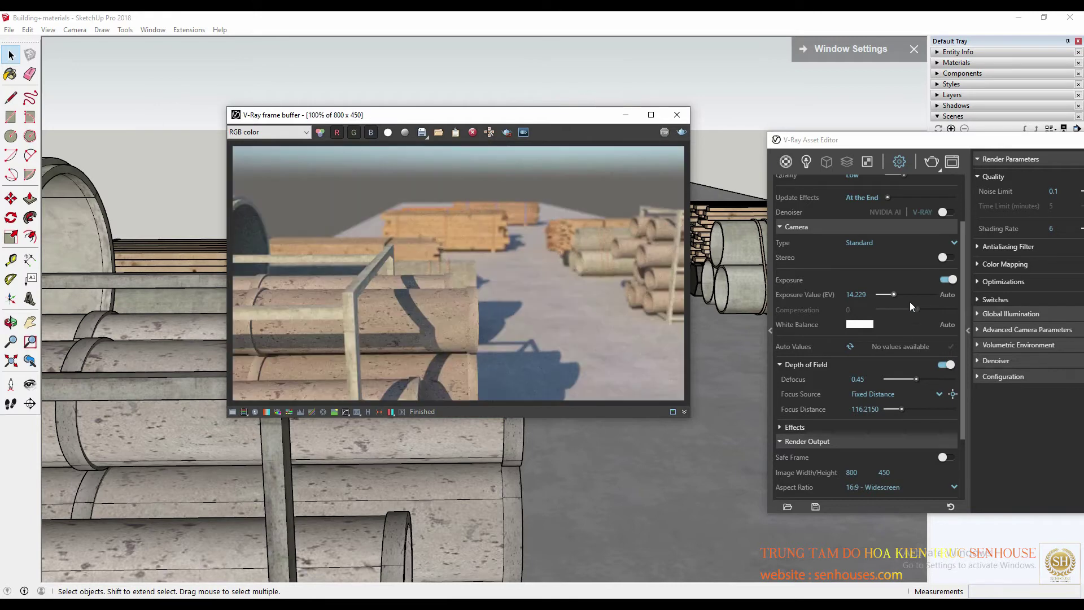
scroll(887, 288, up, 3)
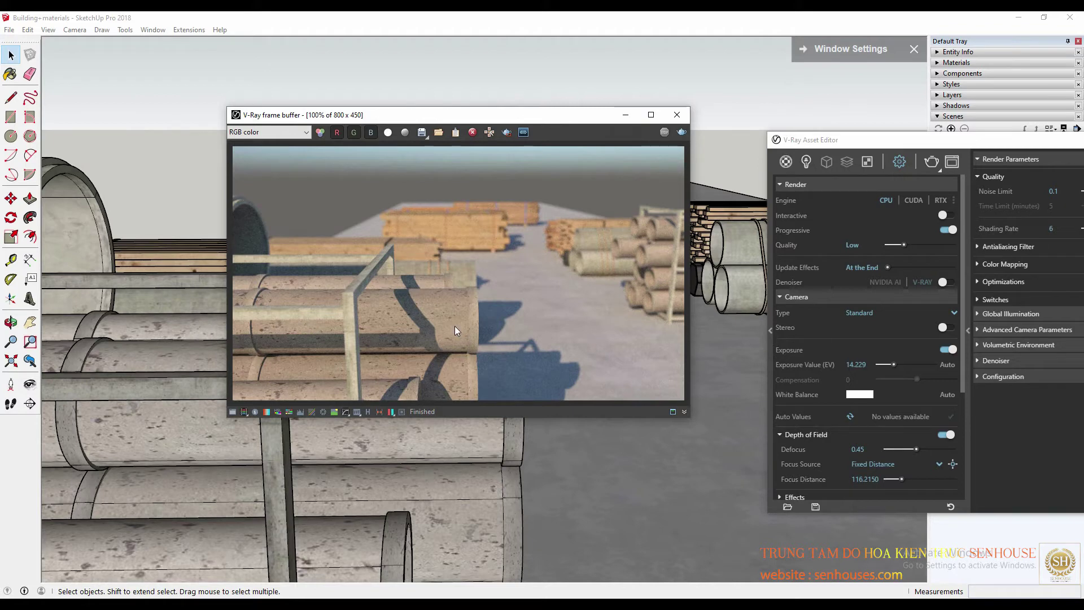
scroll(455, 326, down, 1)
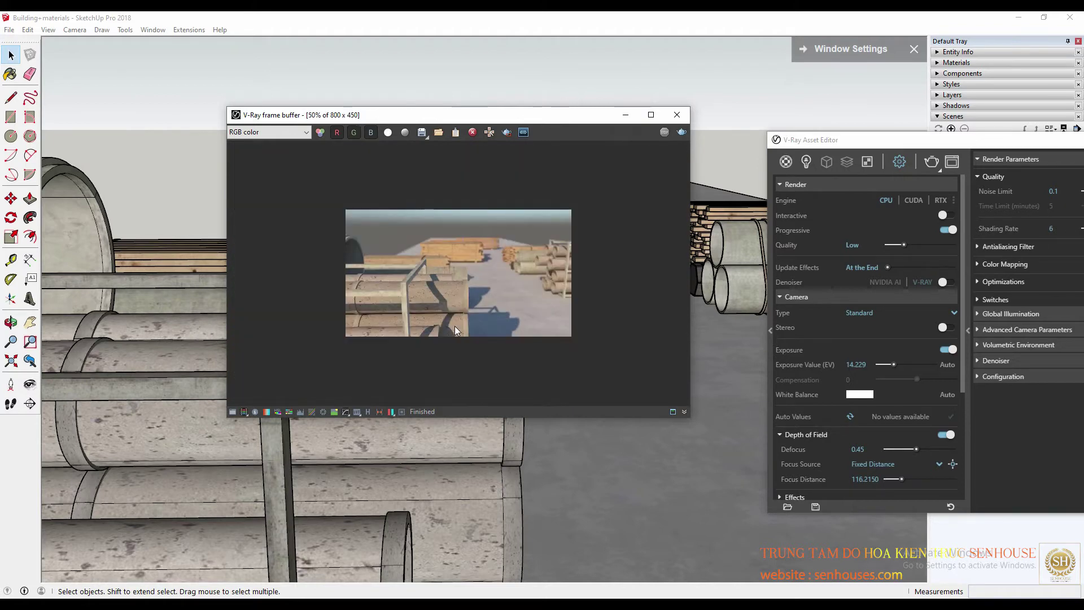
scroll(455, 327, up, 1)
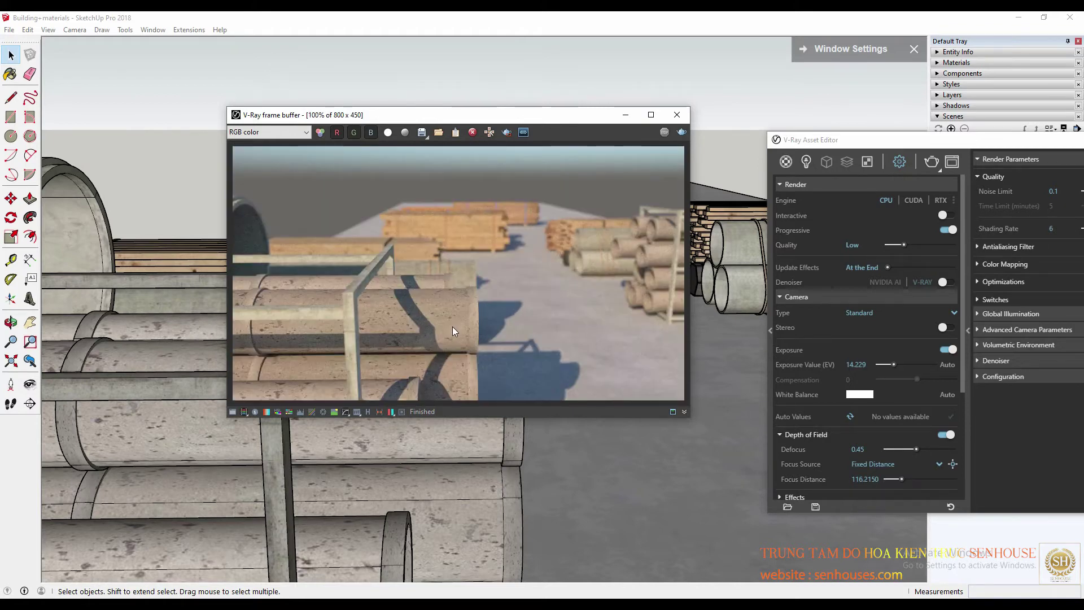
scroll(452, 326, down, 1)
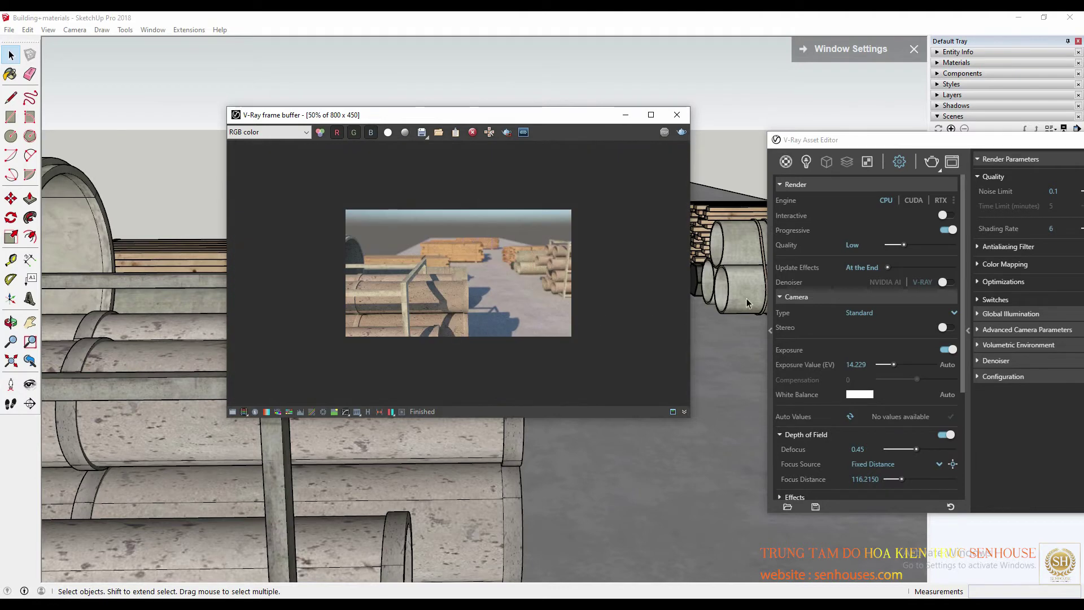
drag(545, 115, 357, 122)
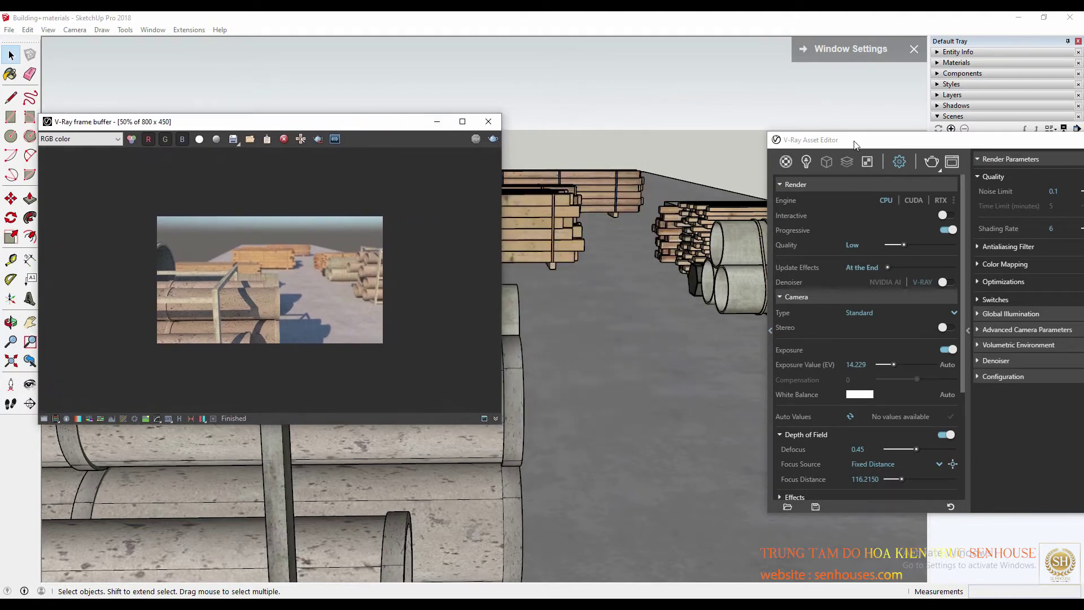
Turn off Depth of Field in the Camera settings and collapse its rollout
drag(856, 145, 636, 101)
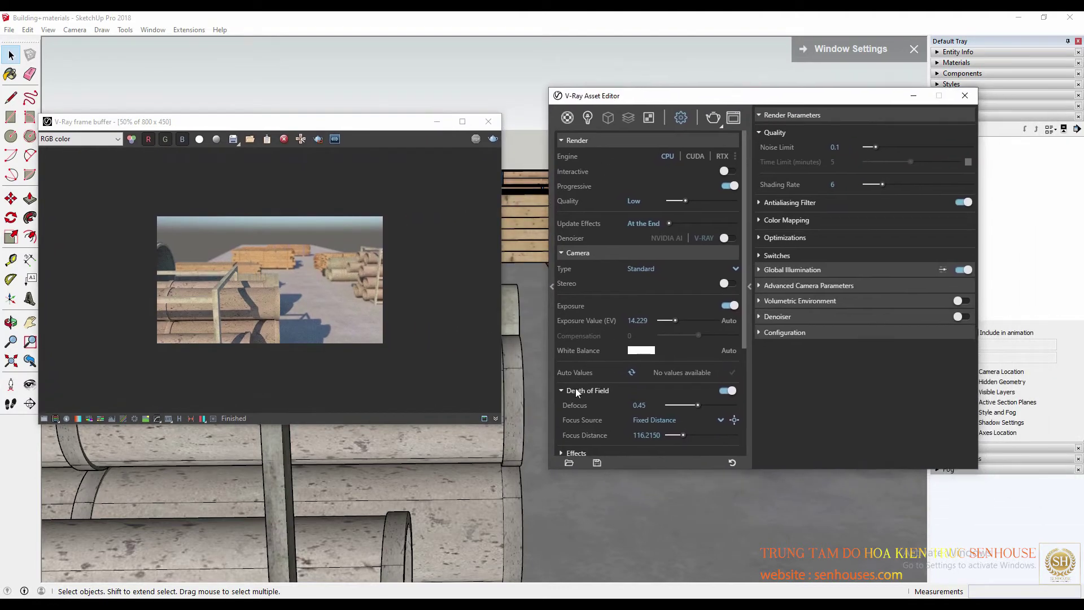
click(725, 391)
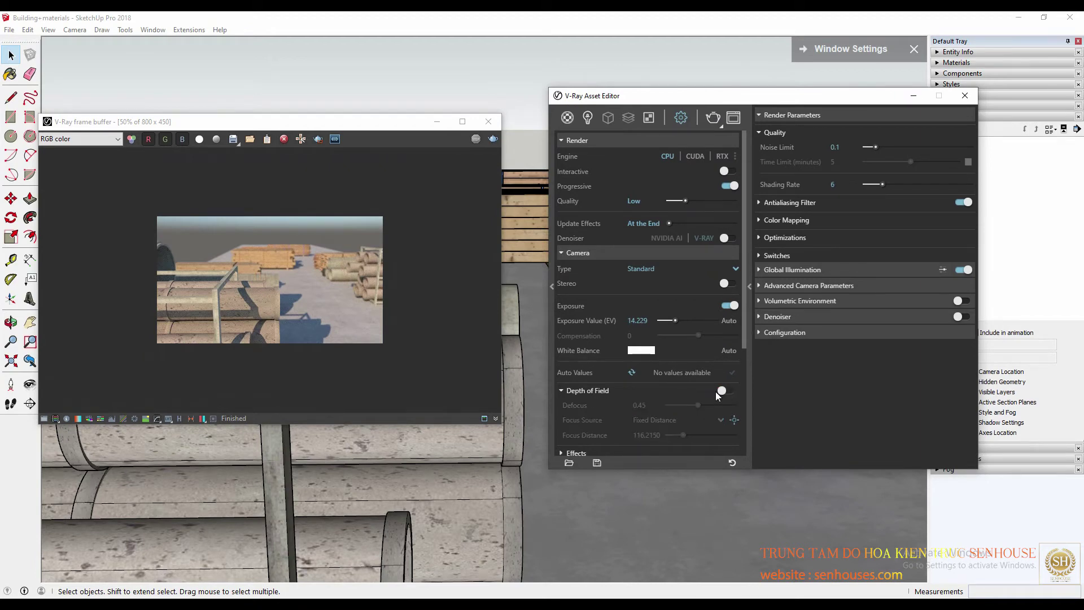
click(578, 392)
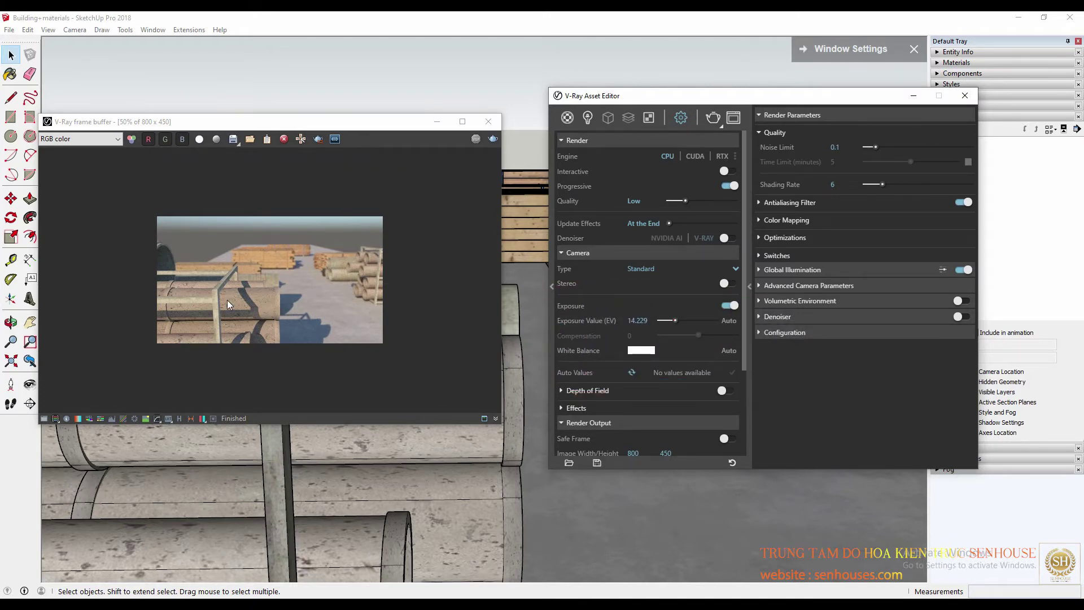
scroll(227, 299, up, 3)
scroll(216, 295, down, 2)
scroll(218, 304, down, 2)
Set the camera Exposure Value to 20 and restart interactive rendering
click(630, 321)
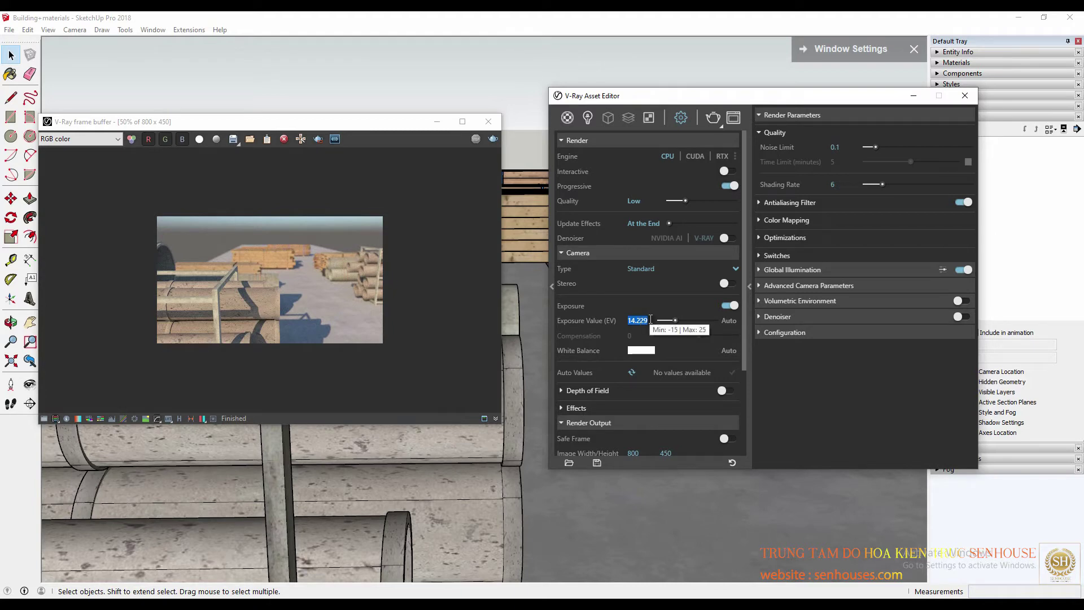
text(20)
click(431, 307)
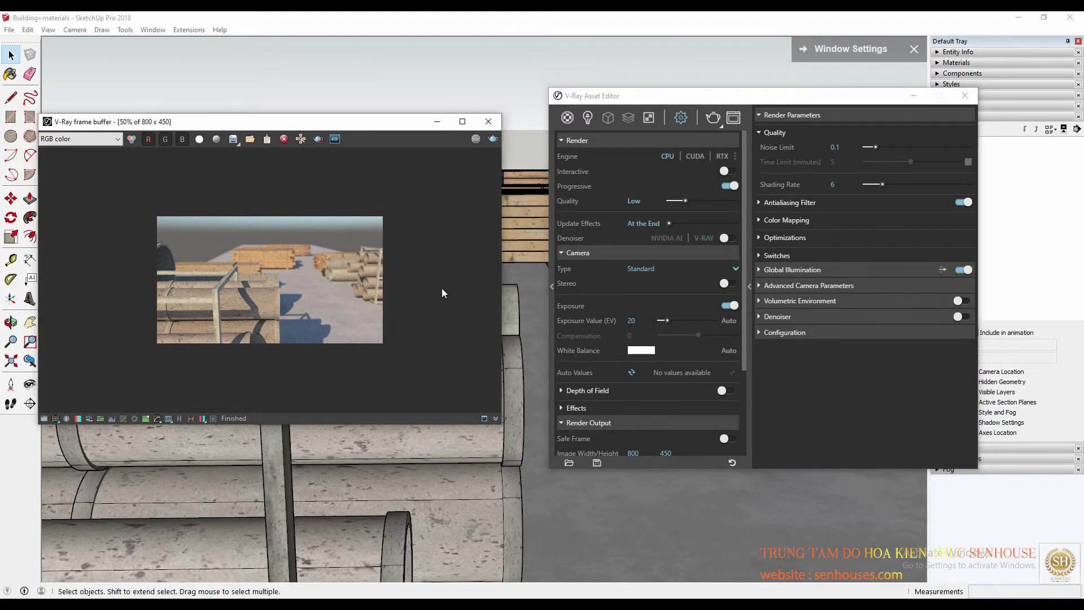
click(723, 128)
click(713, 151)
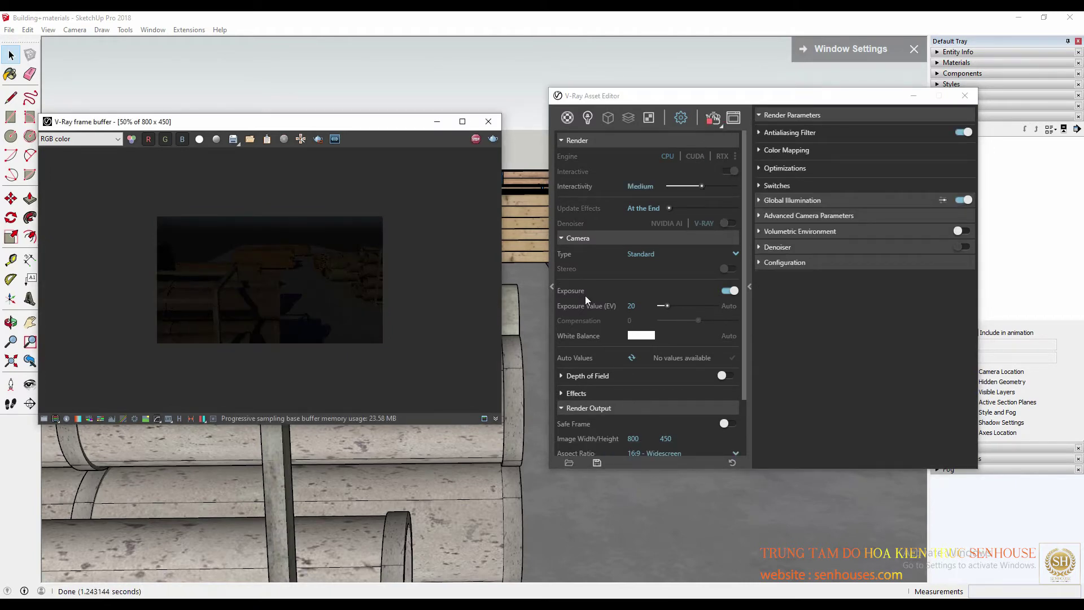
Try Exposure Values 25, 24 and 22, then return to 20
click(633, 306)
text(25)
click(340, 254)
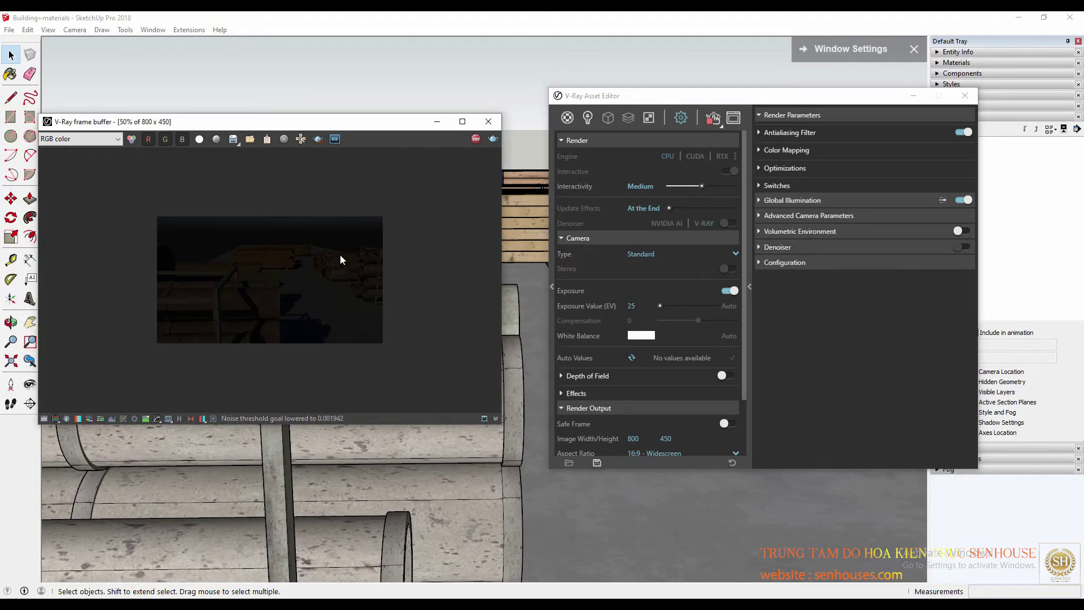
click(633, 306)
text(24)
click(331, 314)
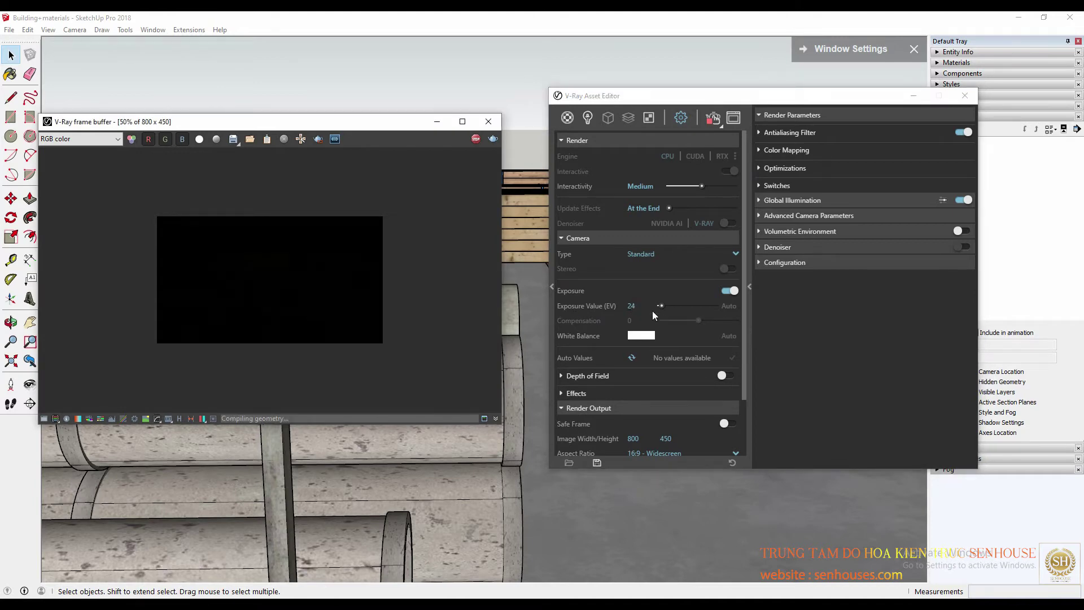
click(631, 306)
text(22)
click(336, 266)
double_click(634, 305)
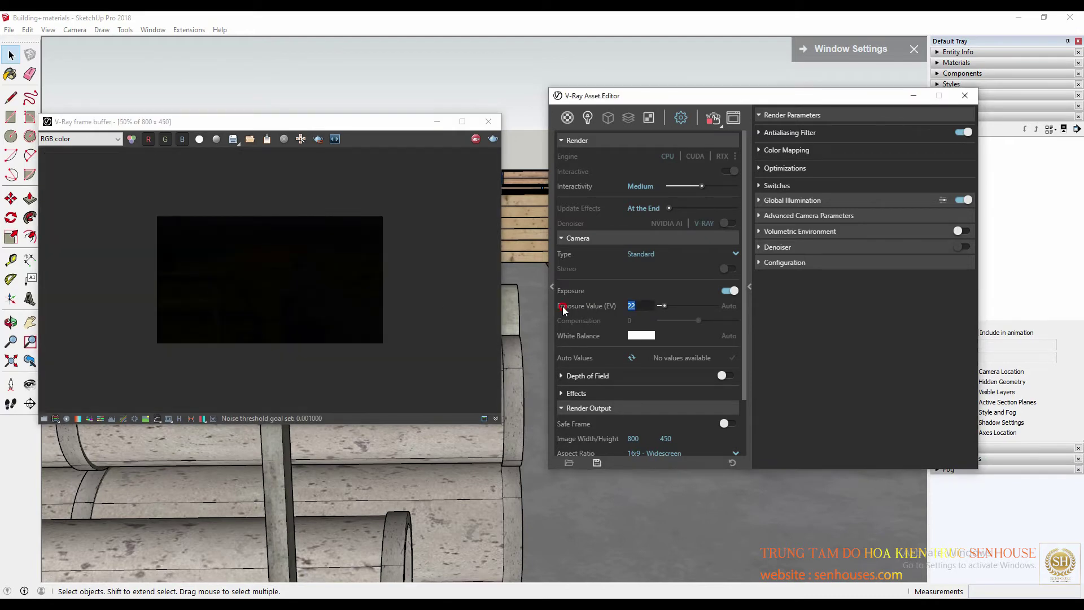
text(20)
click(223, 276)
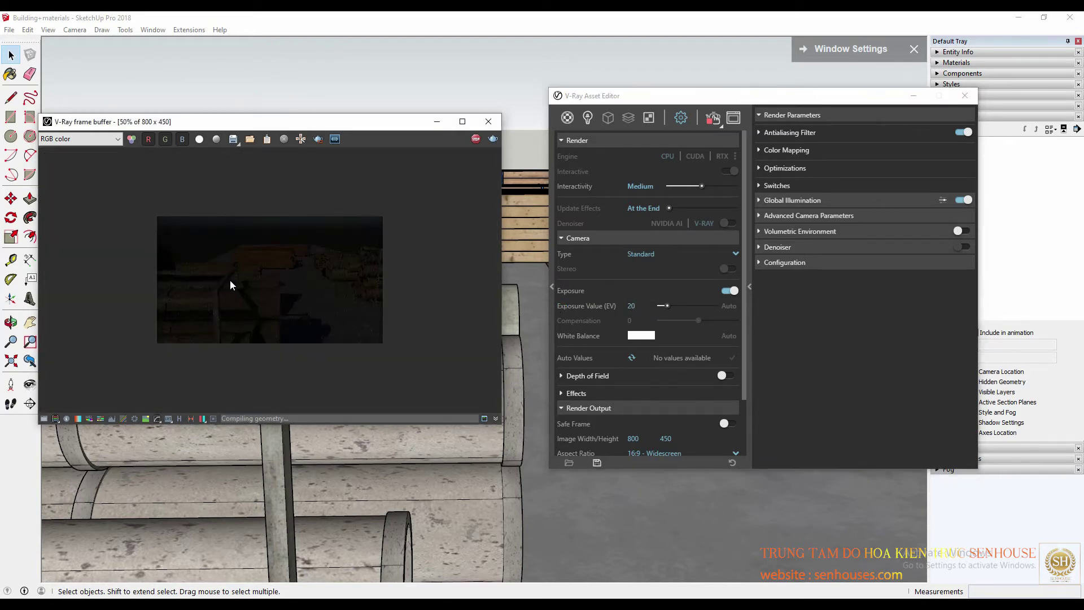
double_click(633, 306)
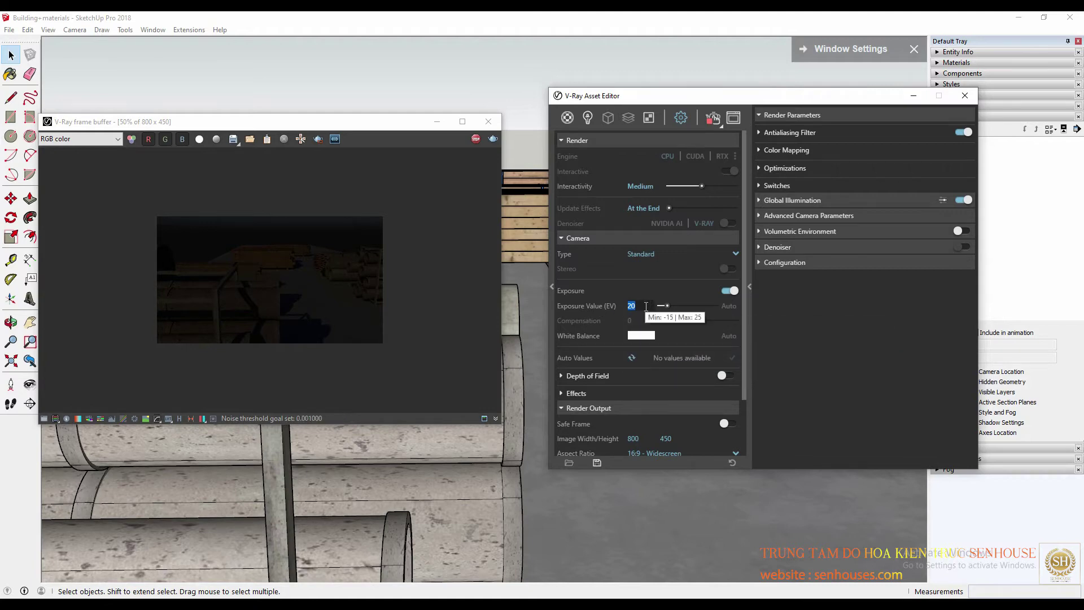
Lower the Exposure Value through 13 and 10 down to 1, washing out the render
mouse_move(632, 306)
key(BackSpace)
text(3)
click(266, 278)
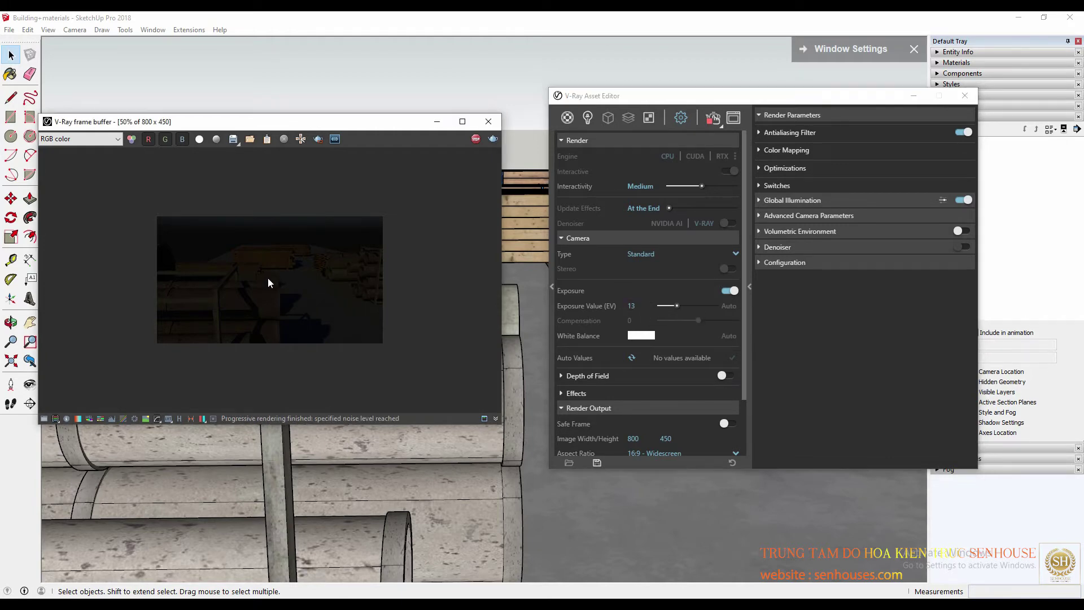
click(632, 305)
key(BackSpace)
text(0)
click(347, 272)
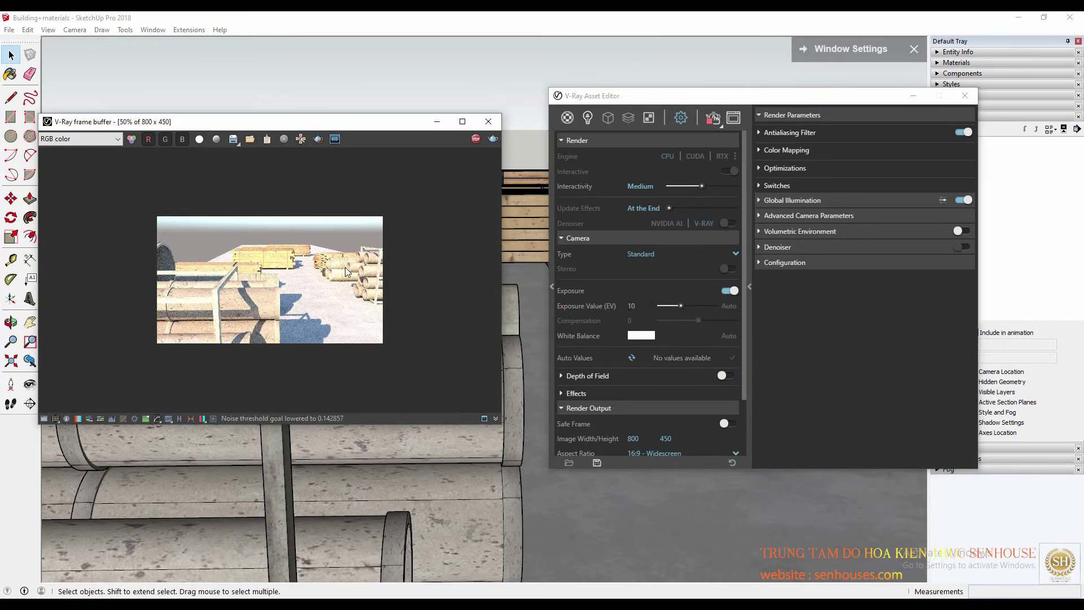
click(636, 305)
key(BackSpace)
click(388, 299)
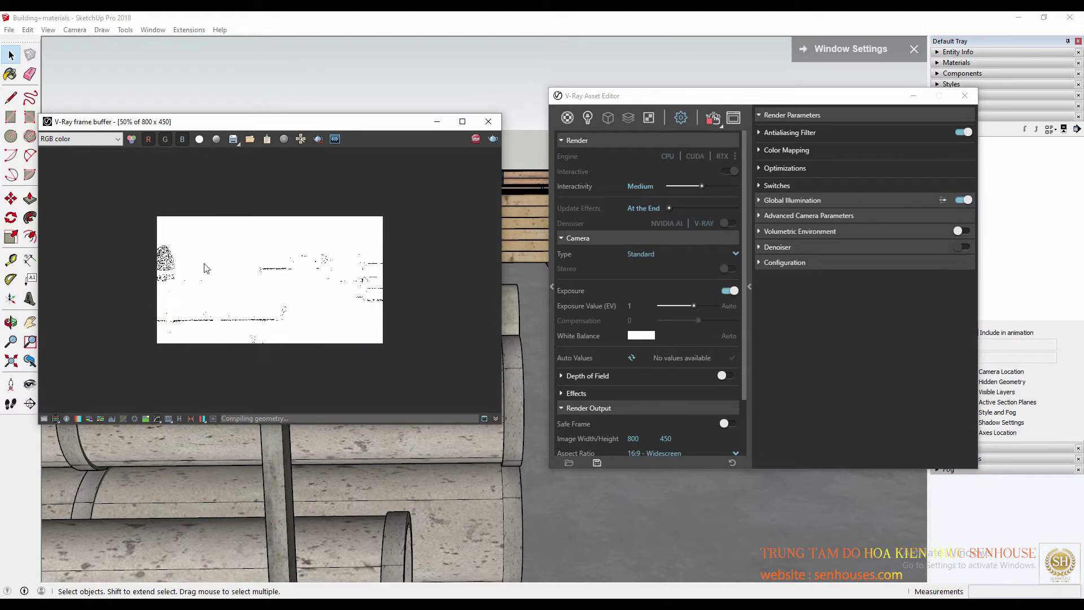
Raise the Exposure Value through 13 and 14 to 14.229
double_click(631, 305)
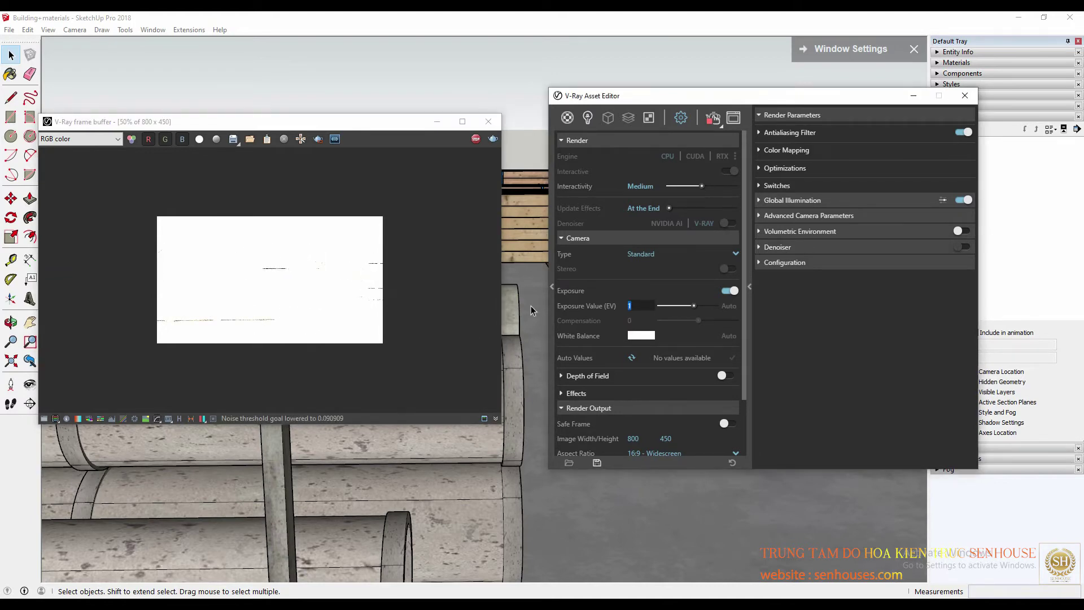
text(13)
click(272, 278)
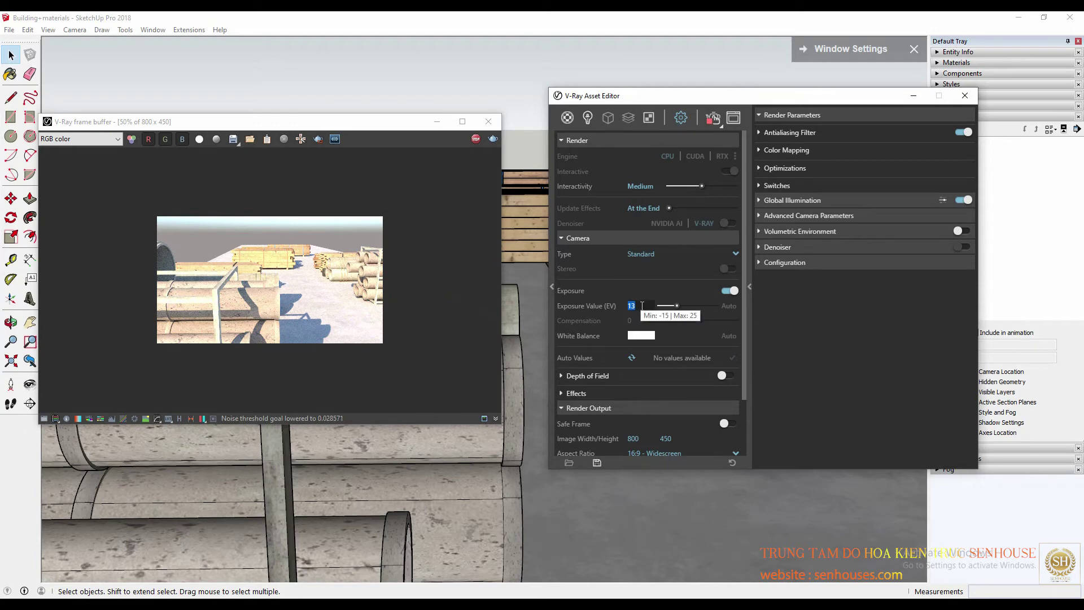
text(14)
click(415, 291)
click(646, 306)
text(.22)
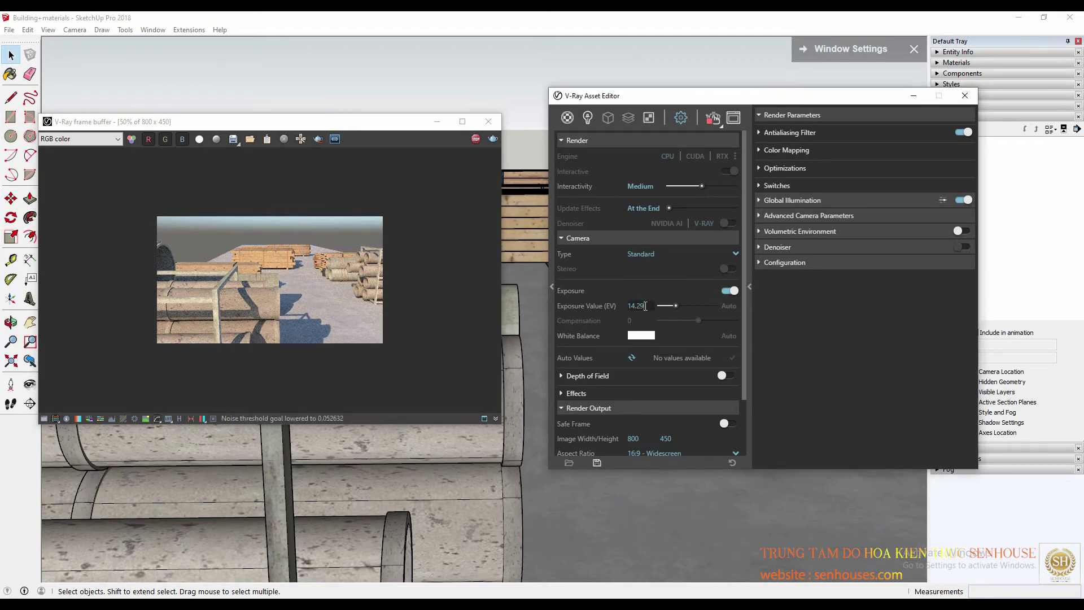
text(9)
click(442, 306)
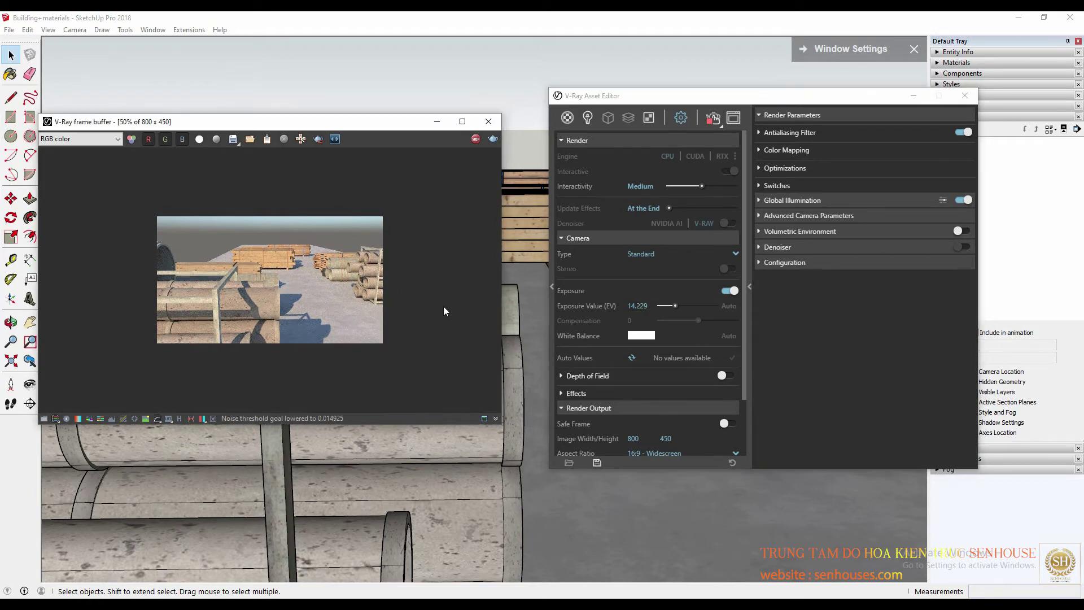
click(564, 306)
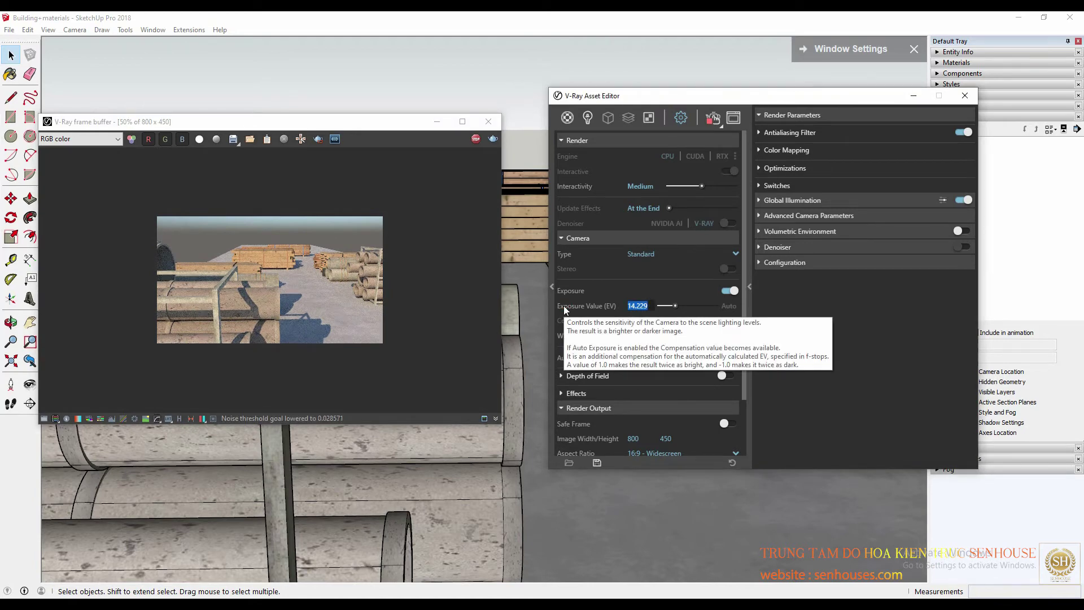
Re-render with camera Exposure Value 16, then settle it at 13.5
text(16)
click(302, 266)
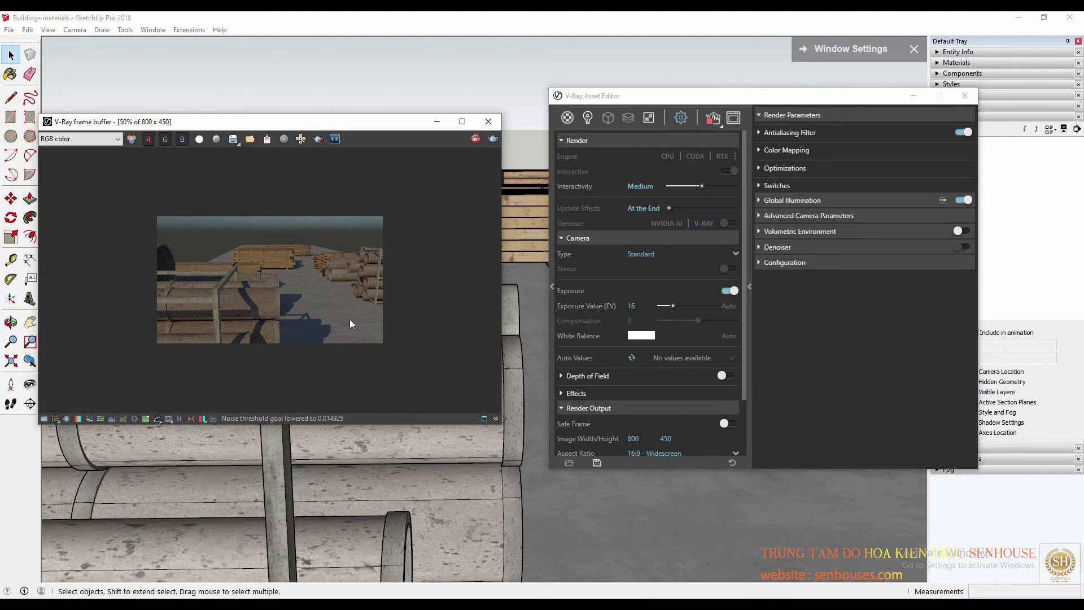
click(586, 305)
text(13.5)
click(424, 278)
Zoom the V-Ray frame buffer in and out and move it up and right to inspect the render
scroll(242, 295, up, 2)
scroll(241, 296, down, 2)
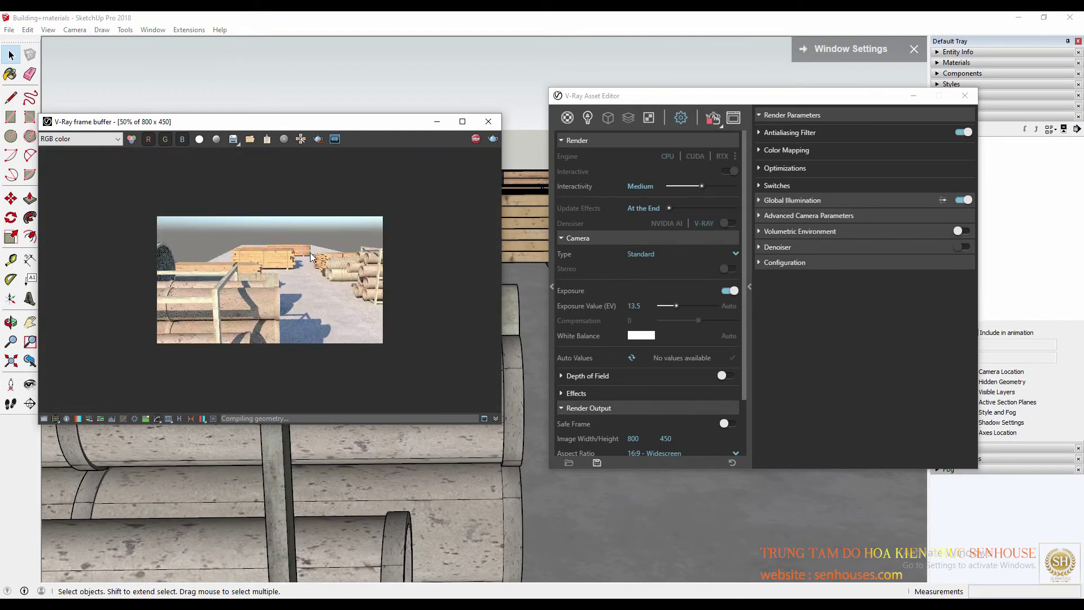
scroll(233, 266, up, 1)
scroll(236, 272, down, 1)
scroll(236, 273, up, 1)
scroll(236, 273, down, 1)
scroll(236, 273, up, 1)
scroll(236, 272, down, 1)
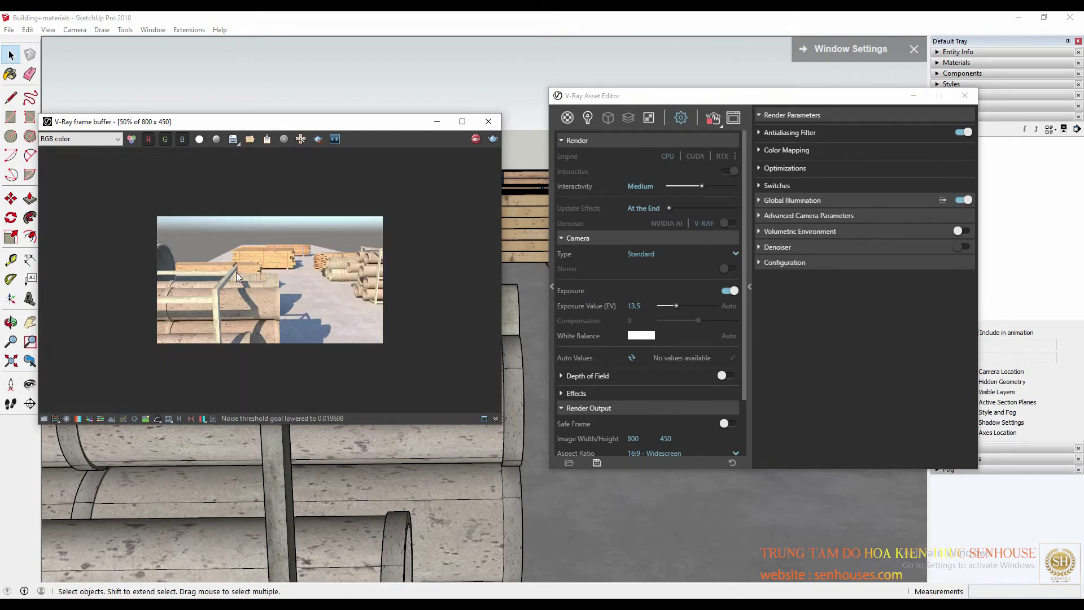
scroll(236, 272, up, 1)
scroll(236, 272, down, 1)
scroll(245, 267, up, 1)
mouse_move(288, 121)
mouse_down()
mouse_move(356, 109)
mouse_move(333, 111)
mouse_up()
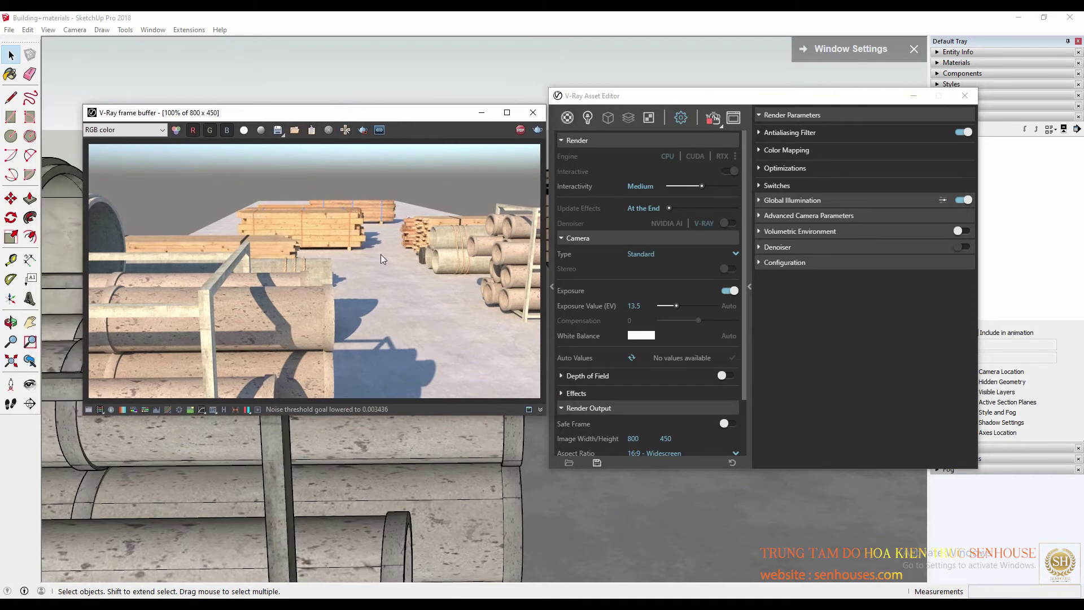
scroll(379, 255, down, 1)
scroll(327, 258, up, 1)
mouse_move(641, 335)
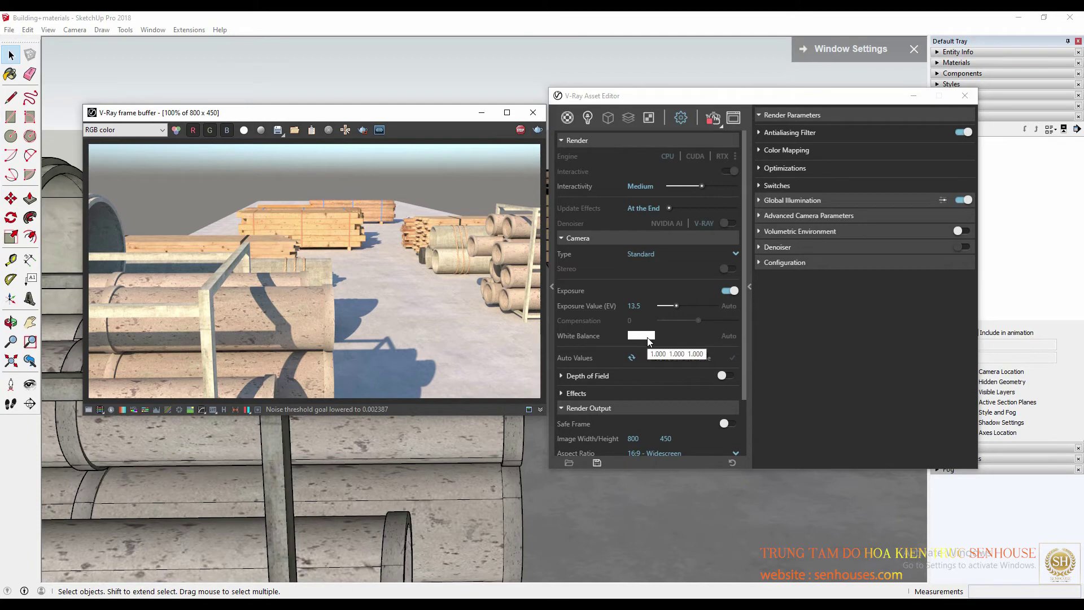
scroll(282, 286, down, 2)
scroll(280, 285, up, 1)
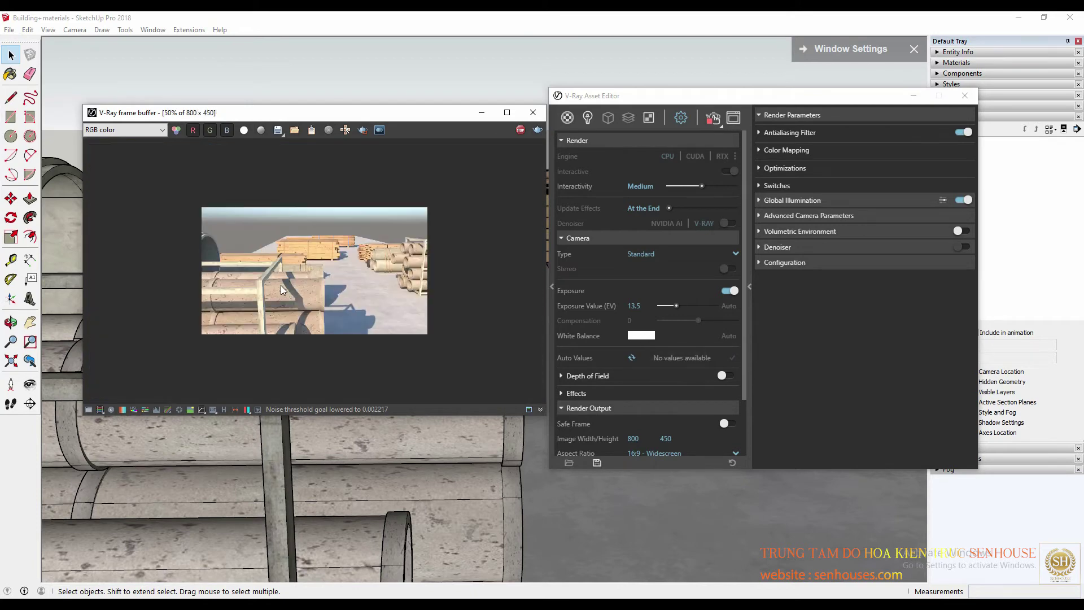
scroll(280, 286, up, 1)
scroll(281, 290, down, 1)
Try pale cyan, pale pink and fully saturated cyan White Balance tints in the Color Picker
click(645, 338)
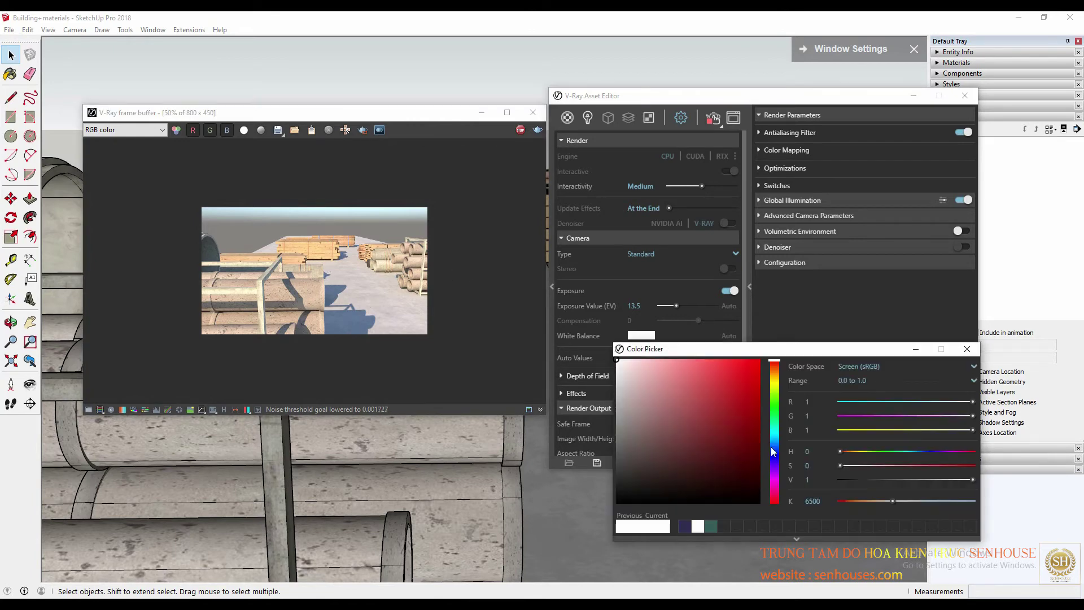
drag(773, 450, 774, 435)
click(633, 361)
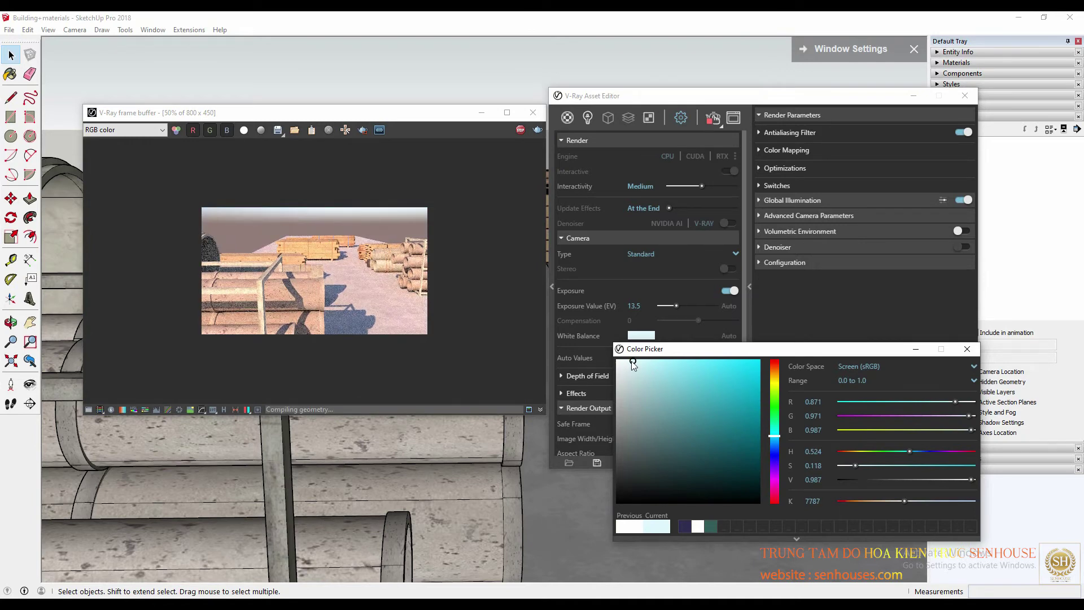
click(776, 476)
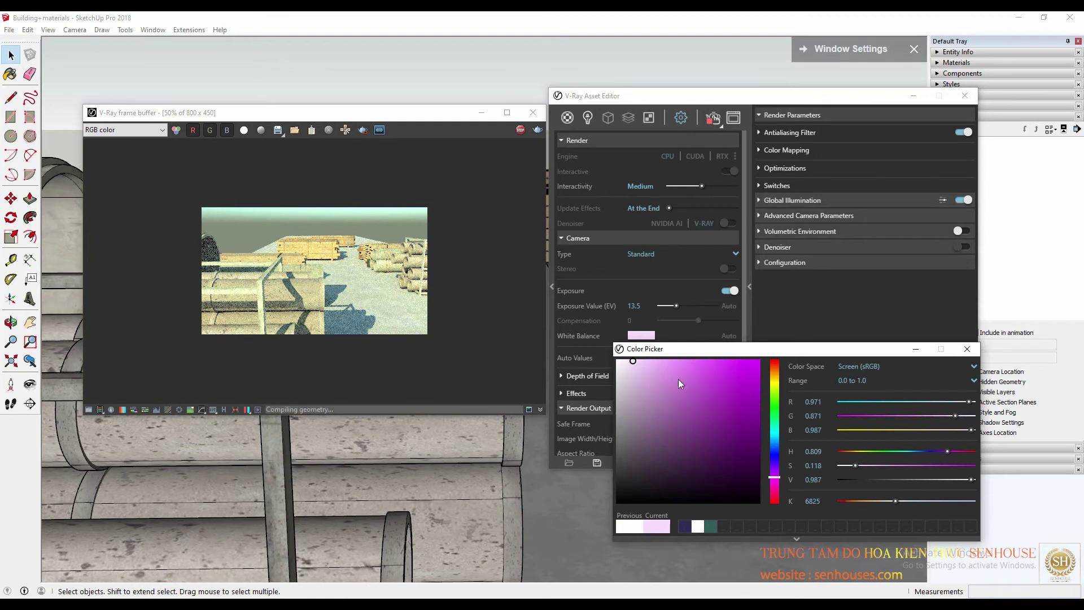
drag(649, 379, 568, 354)
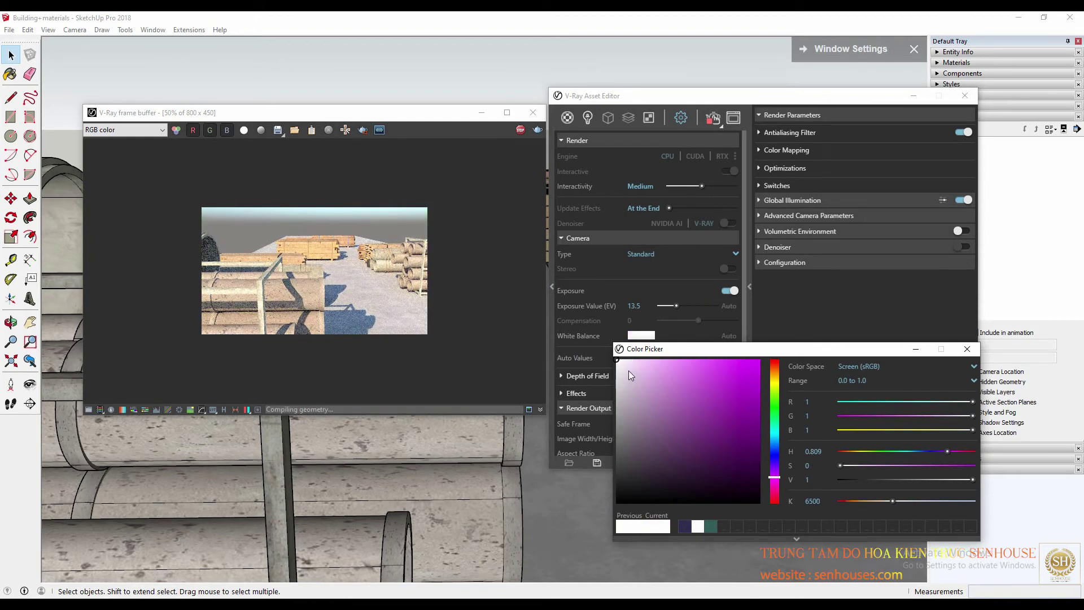
click(774, 439)
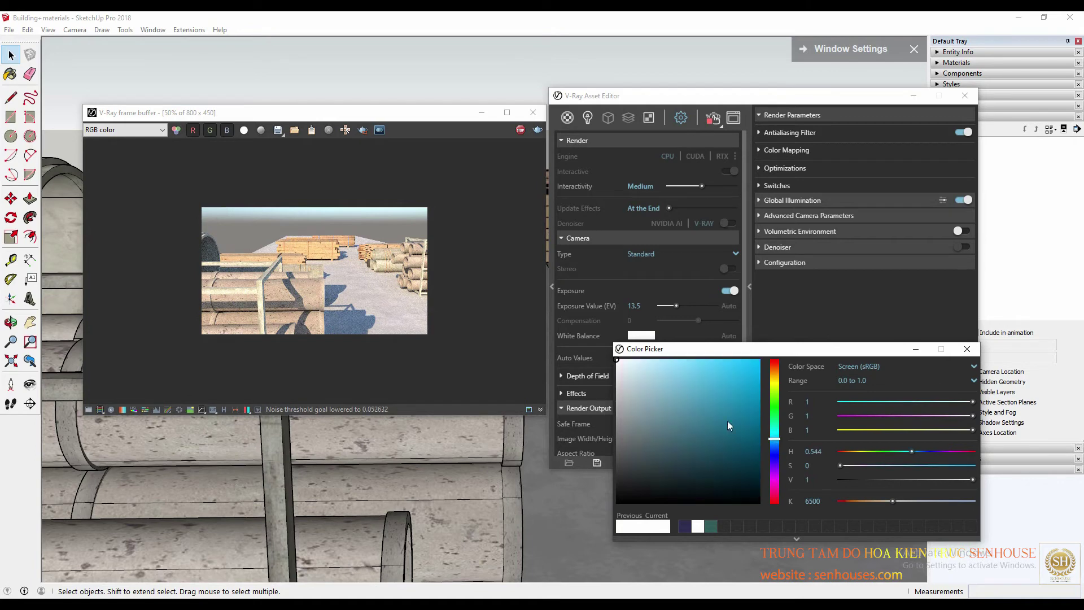
click(629, 361)
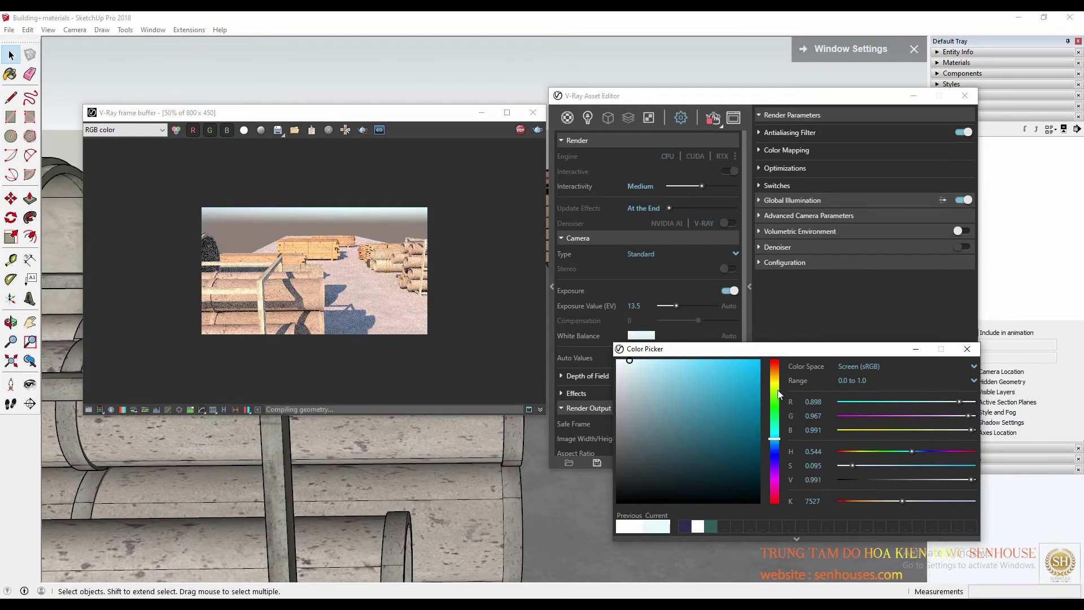
drag(680, 364, 760, 359)
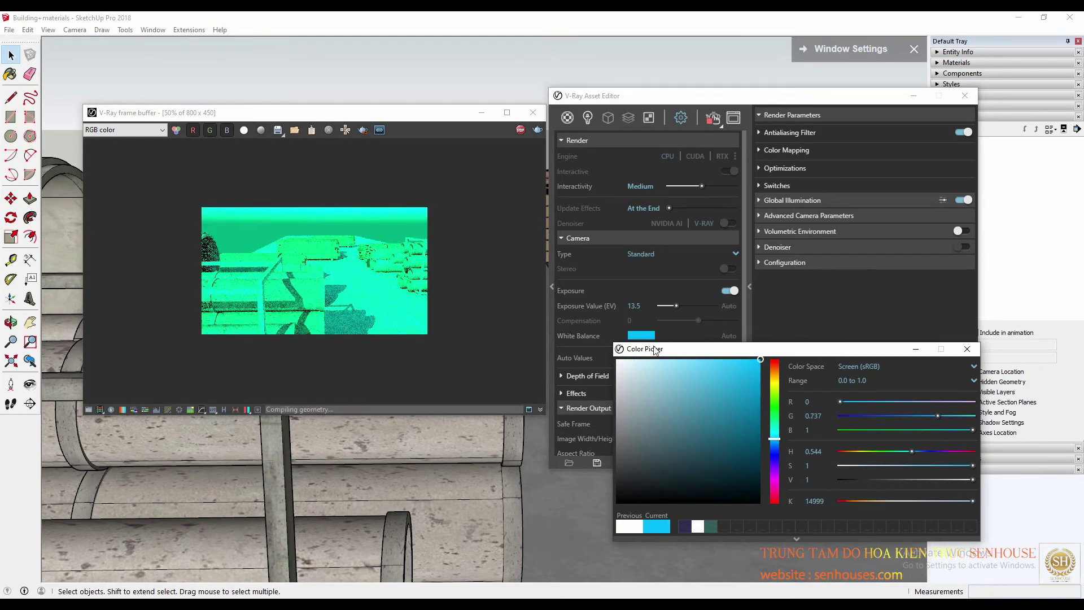
Set the camera Exposure Value to 15
click(649, 313)
text(15)
key(Return)
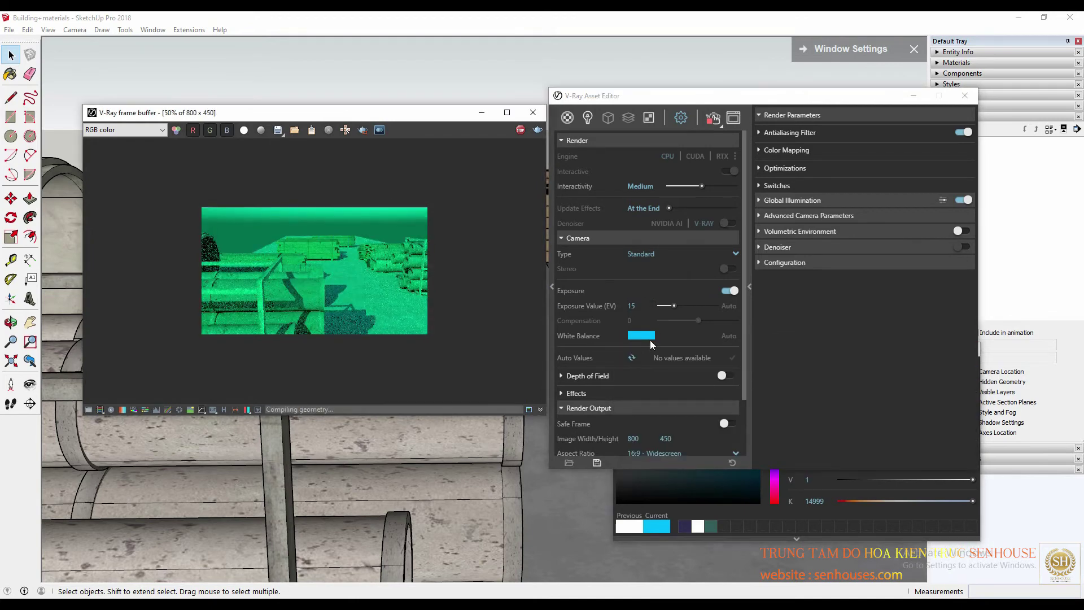
click(649, 337)
Sweep the White Balance hue through red, yellow and magenta, then restore neutral white
drag(777, 380, 777, 355)
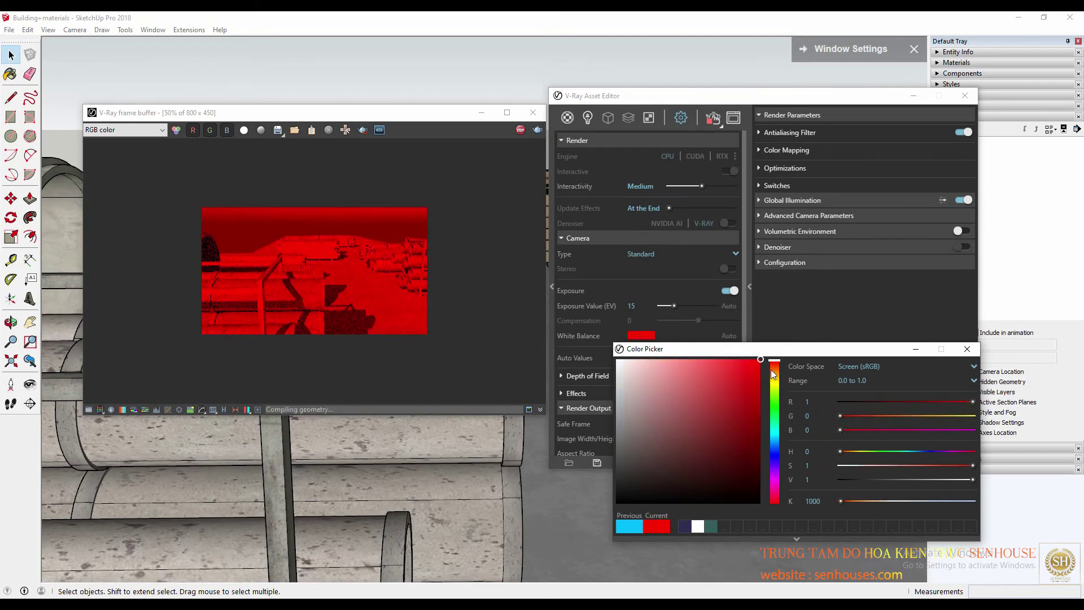
drag(777, 366, 774, 404)
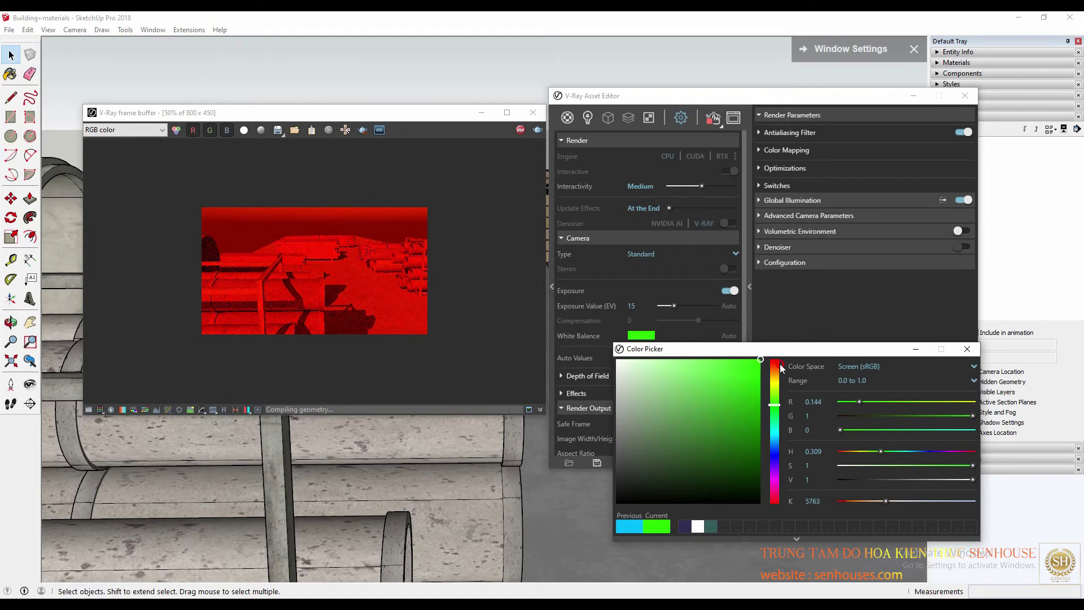
drag(775, 405, 775, 502)
mouse_move(777, 461)
mouse_down()
mouse_move(774, 363)
mouse_move(776, 503)
mouse_up()
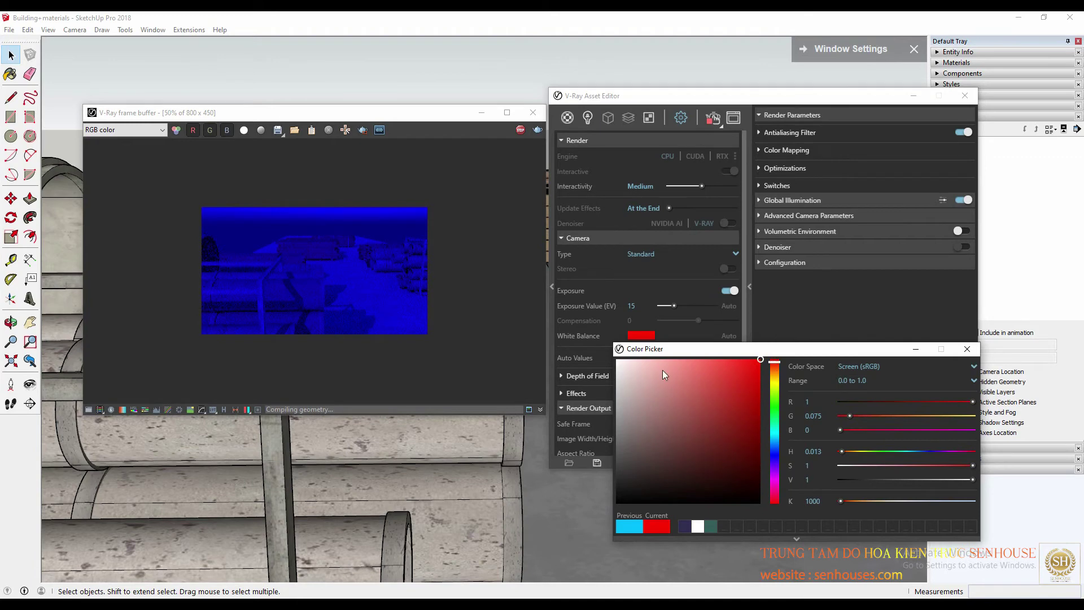
drag(662, 370, 558, 338)
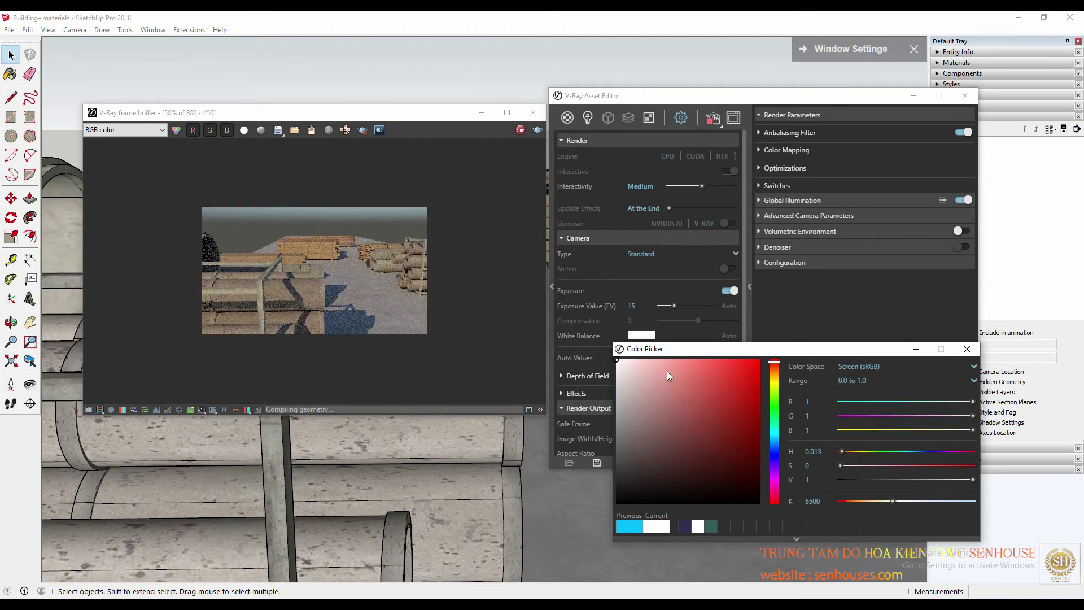
click(967, 348)
double_click(631, 306)
Set Exposure Value back to 13.5 and enlarge the render window
text(13.5)
key(Return)
scroll(198, 303, down, 1)
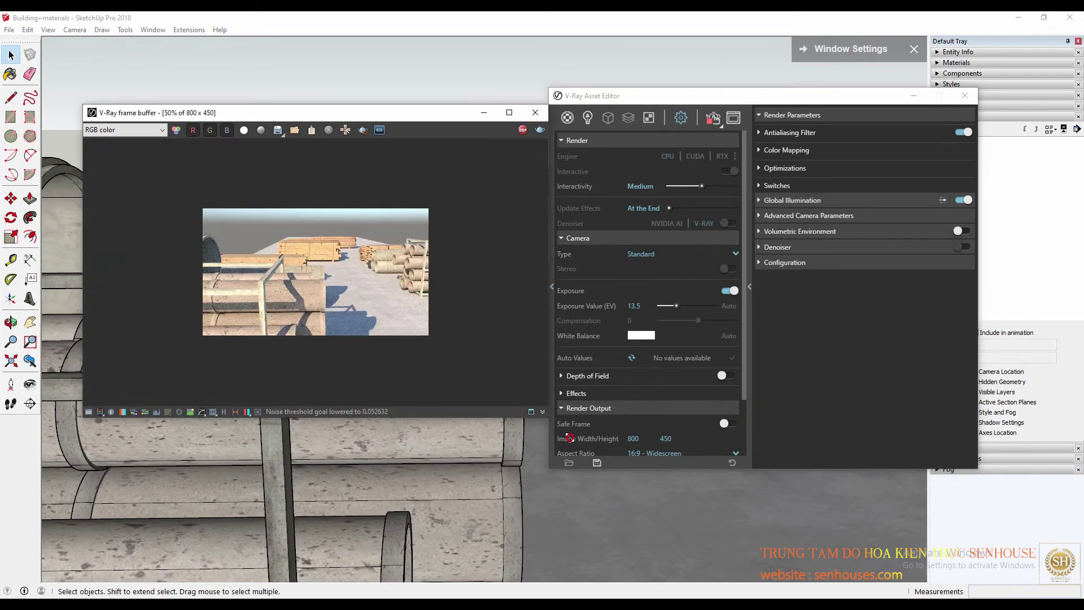
drag(543, 416, 744, 539)
scroll(404, 452, up, 1)
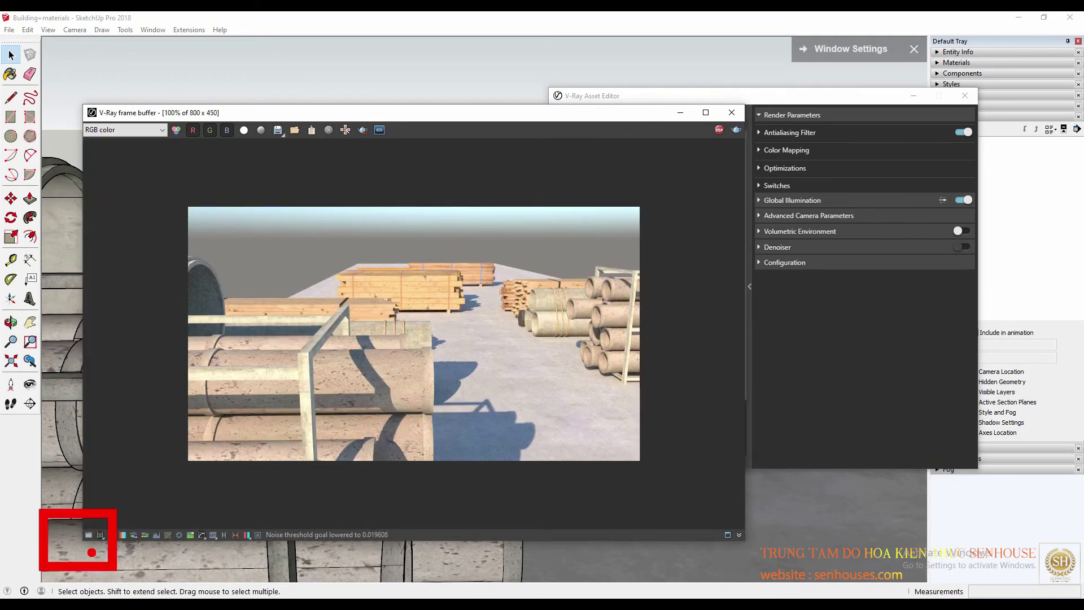
Enable the frame buffer's Exposure correction and set it to about 0.02
click(92, 536)
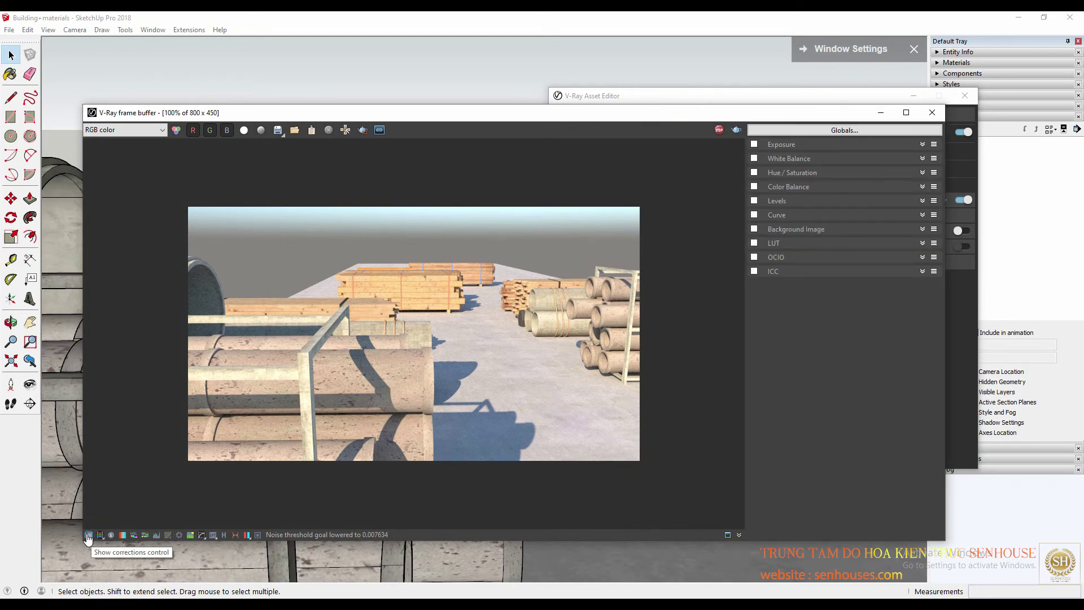
scroll(425, 389, up, 1)
scroll(424, 390, down, 1)
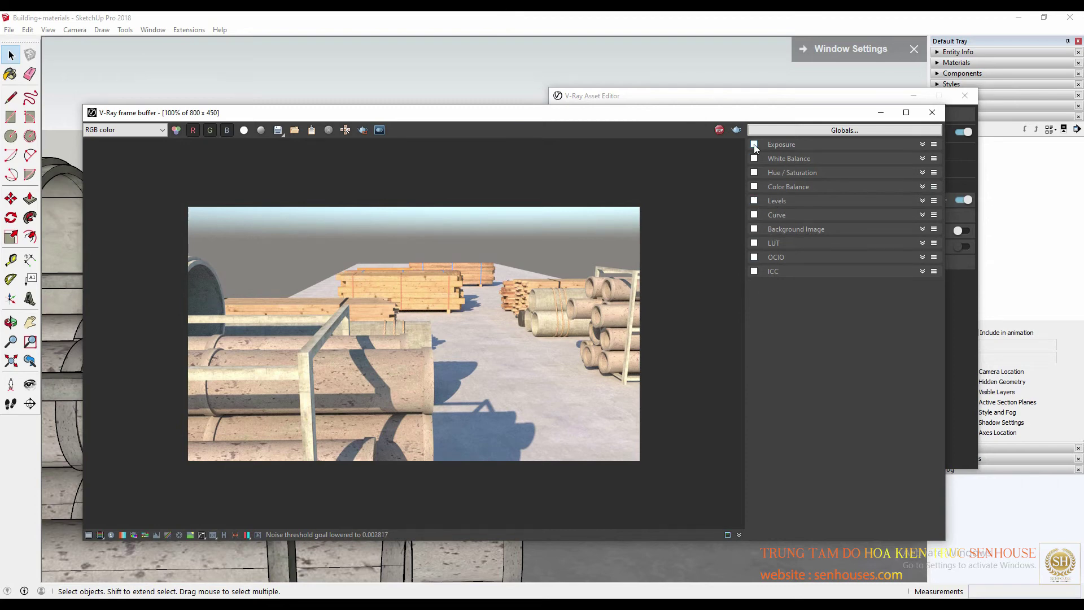
click(798, 148)
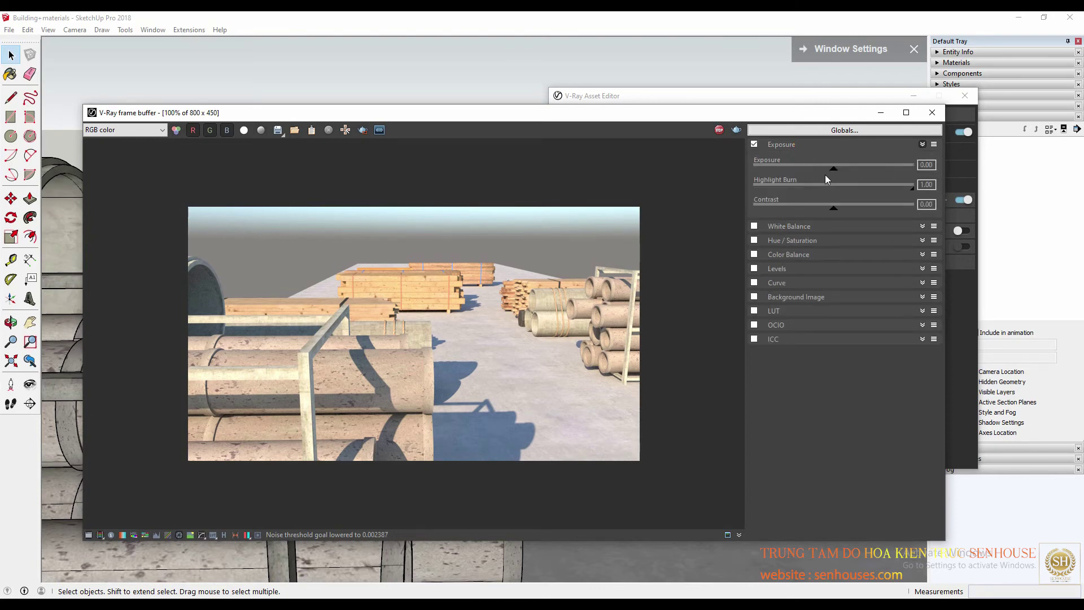
mouse_move(833, 168)
mouse_down()
mouse_move(808, 167)
mouse_move(858, 168)
mouse_move(838, 168)
mouse_up()
Enable the Levels correction and settle its black point at -0.26
click(753, 268)
click(754, 254)
drag(757, 414, 695, 417)
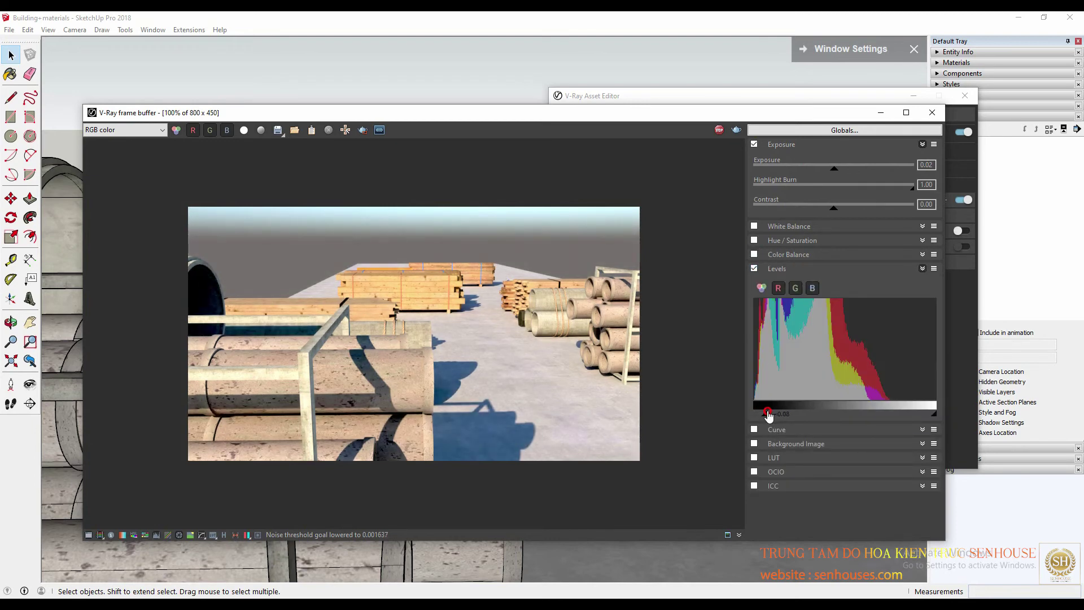
drag(926, 416, 936, 412)
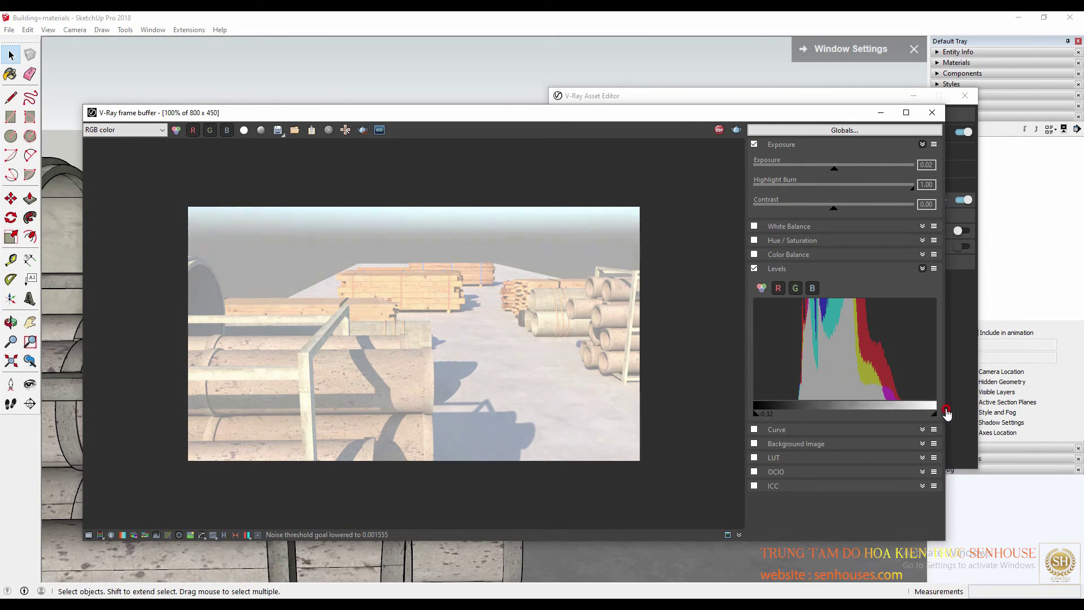
drag(767, 413, 762, 417)
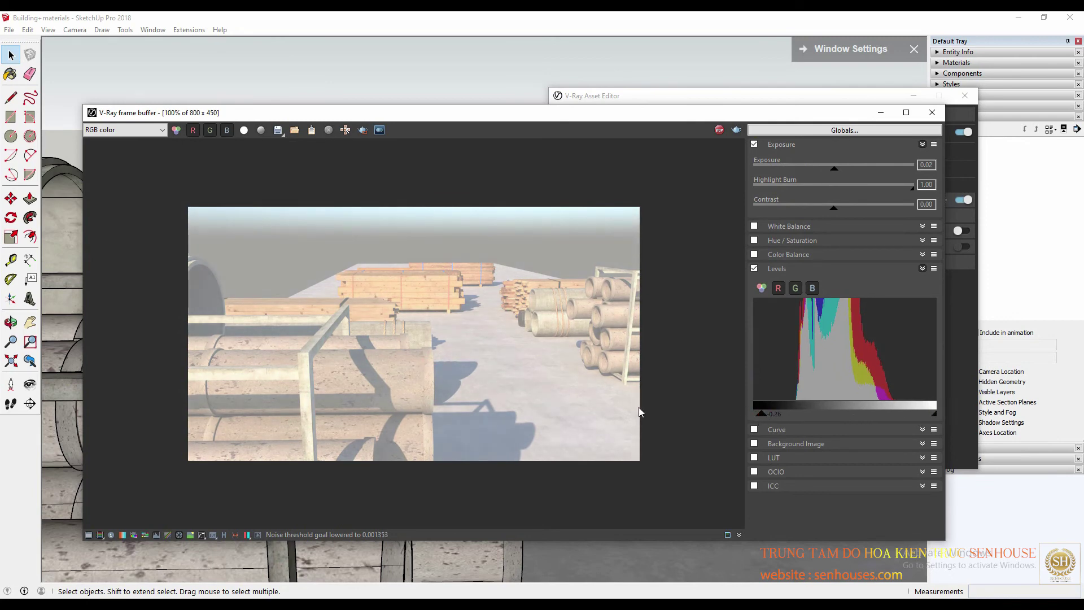
Test the Curve correction graph, then switch the Levels correction off
click(755, 429)
click(785, 430)
scroll(844, 480, up, 3)
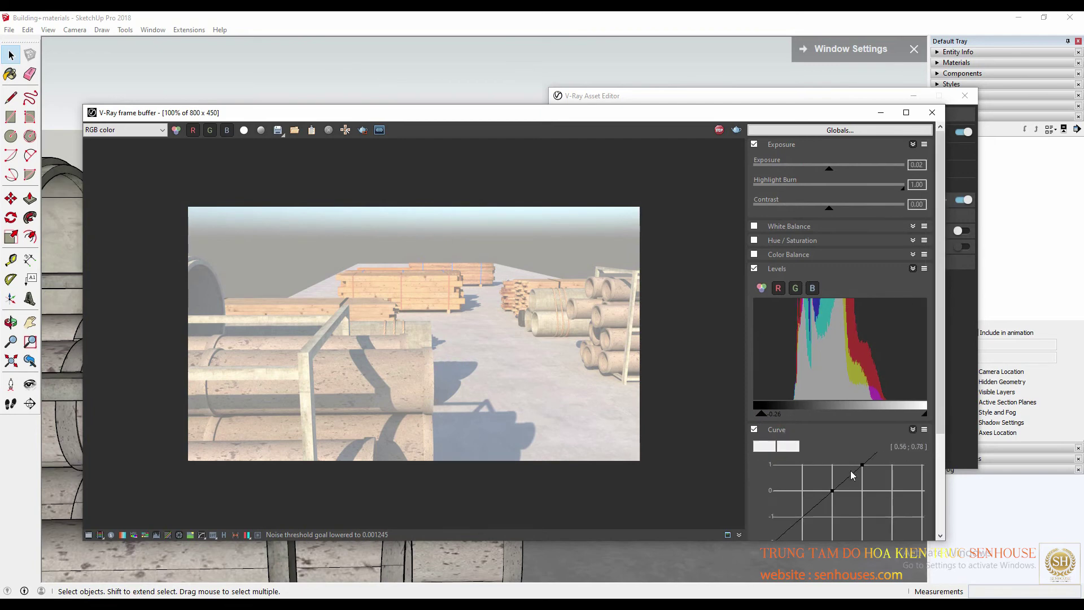
drag(940, 282, 940, 330)
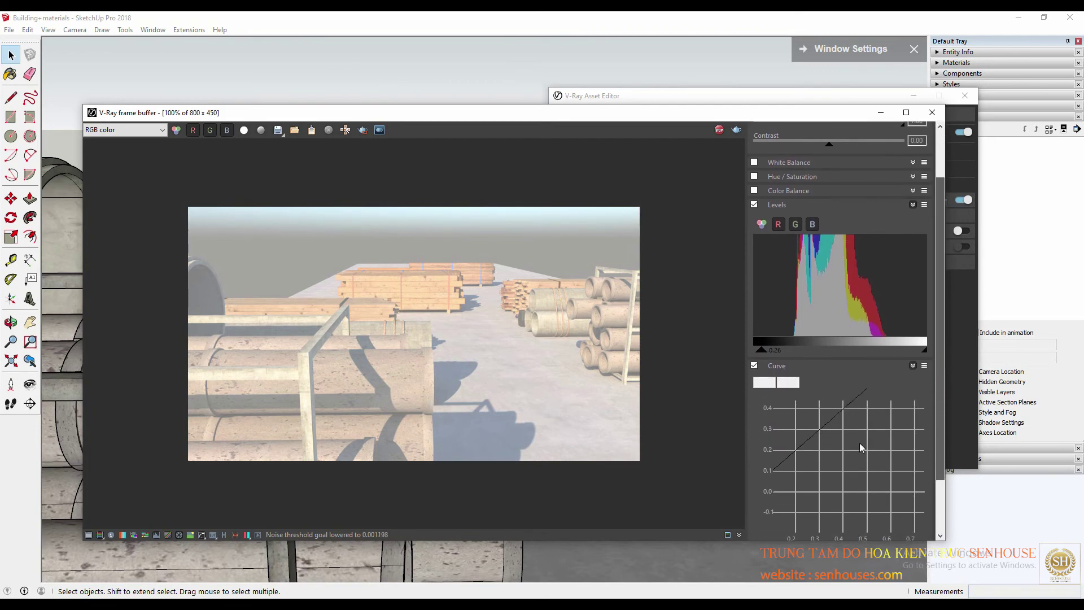
scroll(808, 468, down, 3)
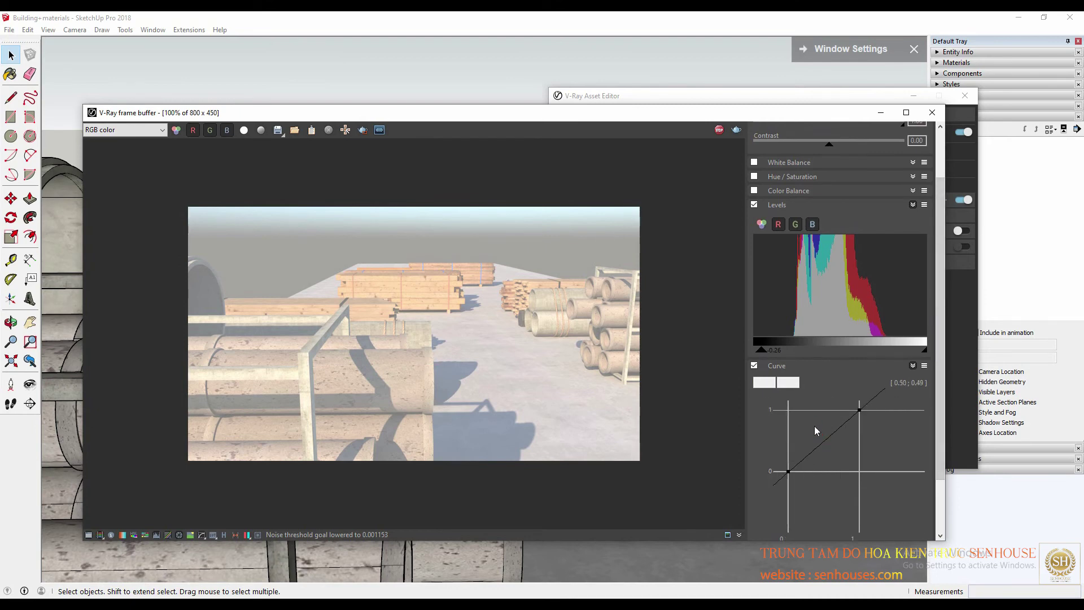
click(754, 205)
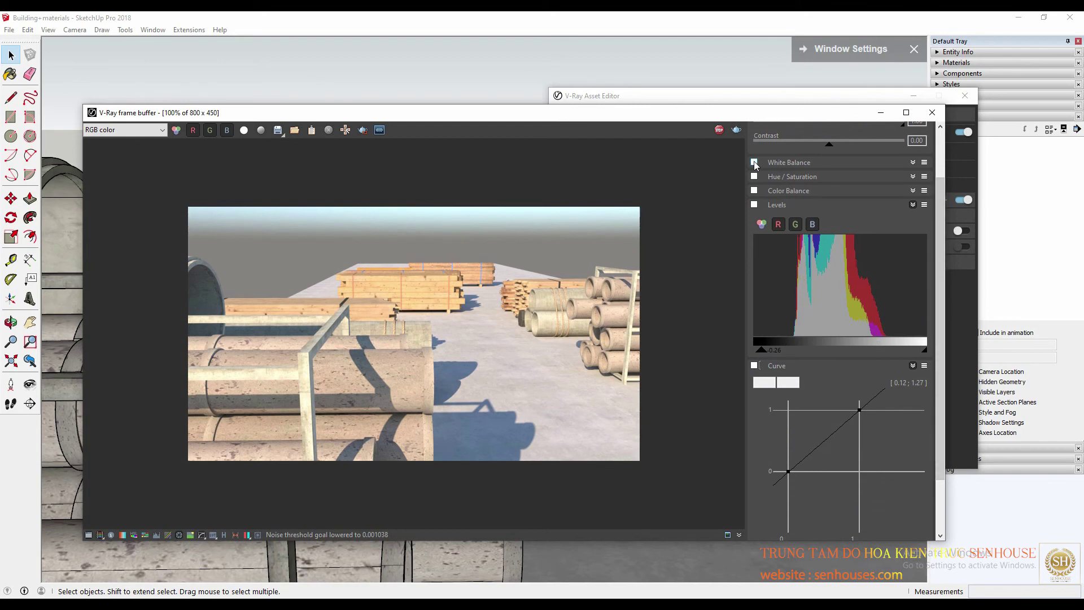
Desaturate and then boost saturation with Hue/Saturation, then switch off Hue/Saturation and Exposure corrections
scroll(759, 181, up, 3)
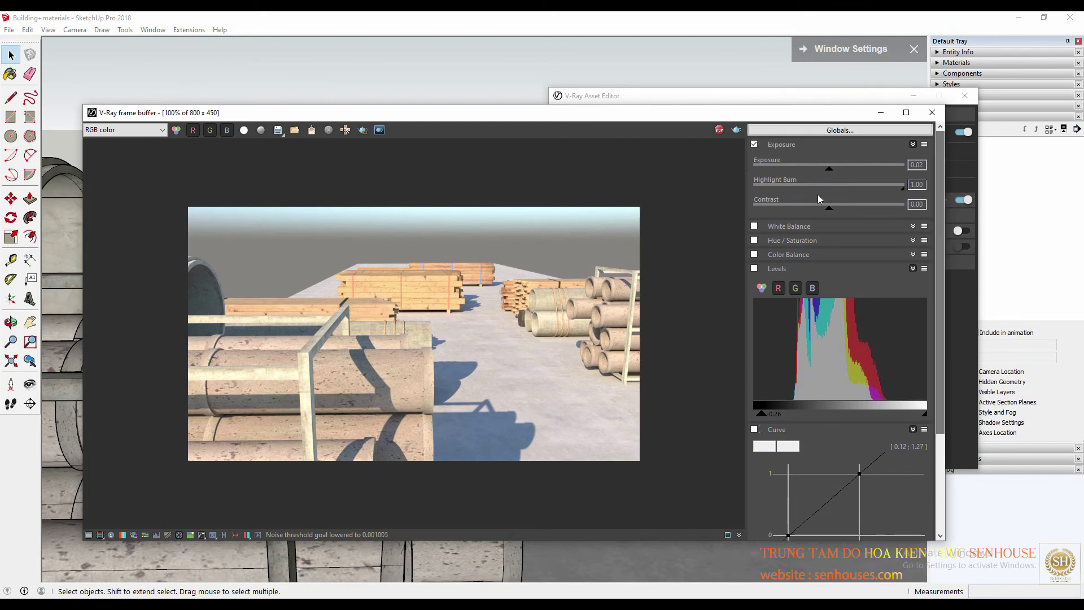
click(755, 240)
click(809, 241)
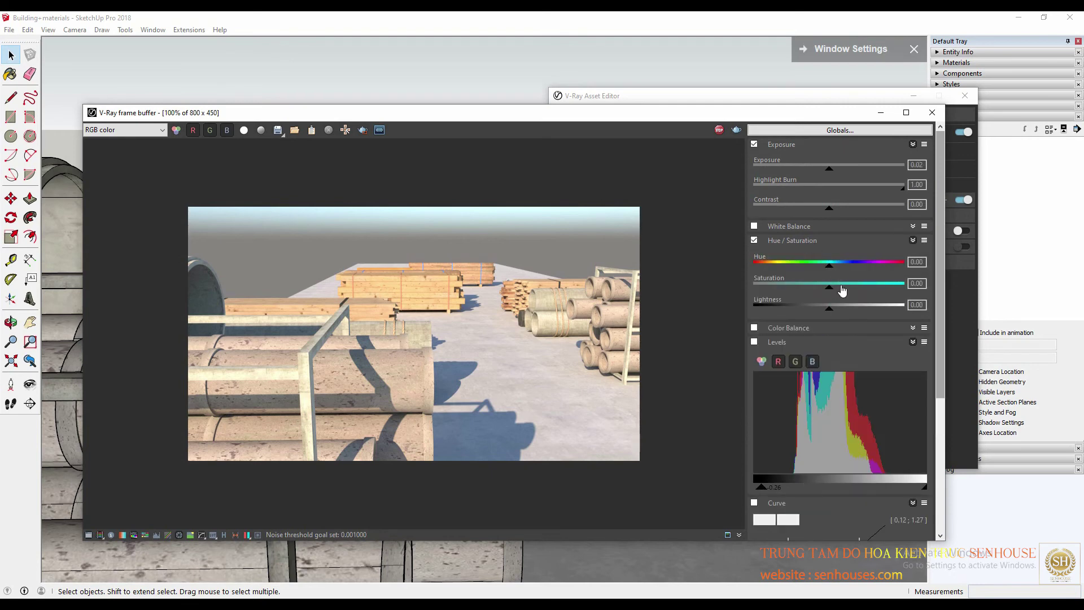
drag(871, 288, 779, 290)
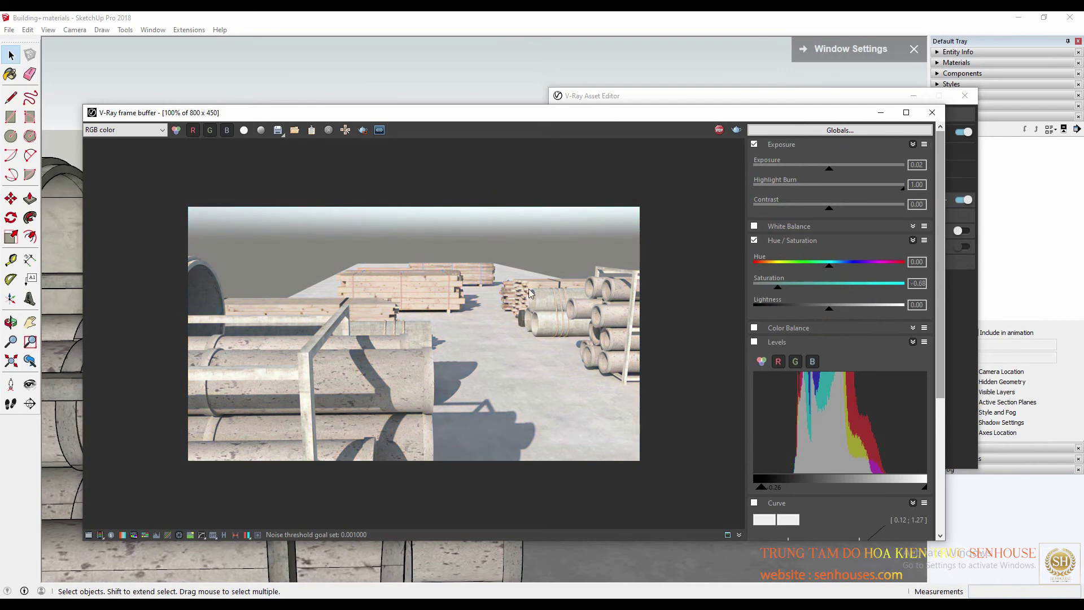
click(841, 286)
mouse_move(841, 286)
mouse_down()
mouse_move(902, 287)
mouse_move(828, 286)
mouse_up()
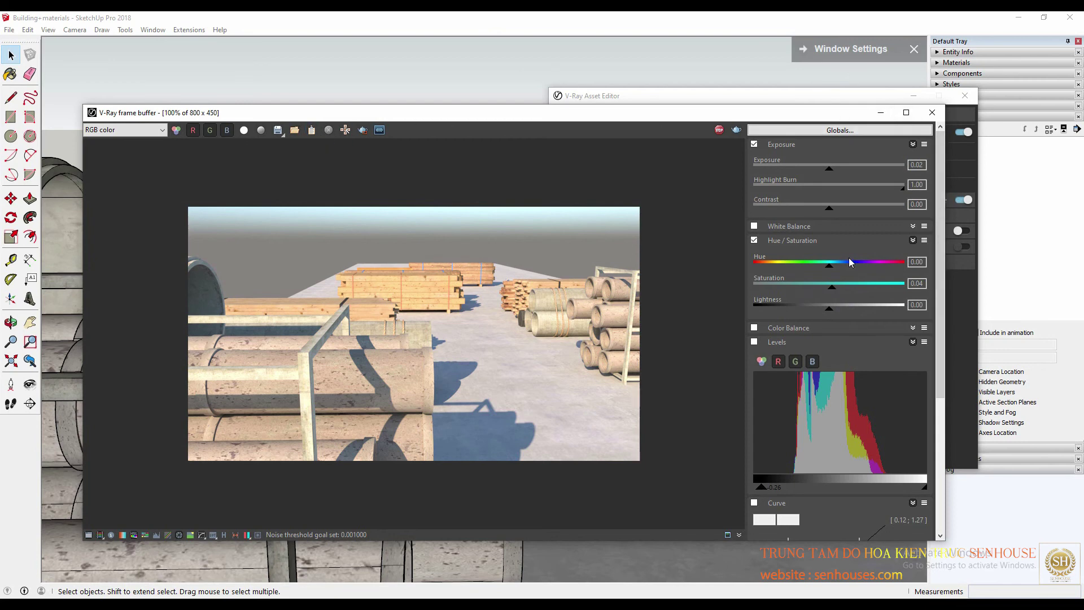
click(754, 241)
click(754, 145)
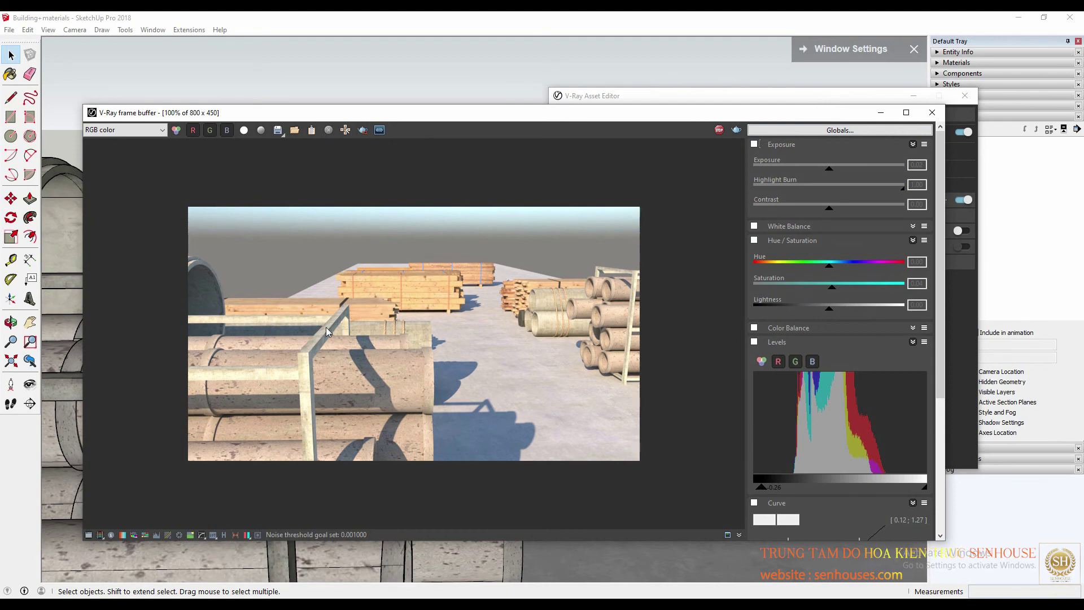
Reposition the frame buffer, hide its corrections panel, then minimize it to reveal camera settings
scroll(395, 343, up, 1)
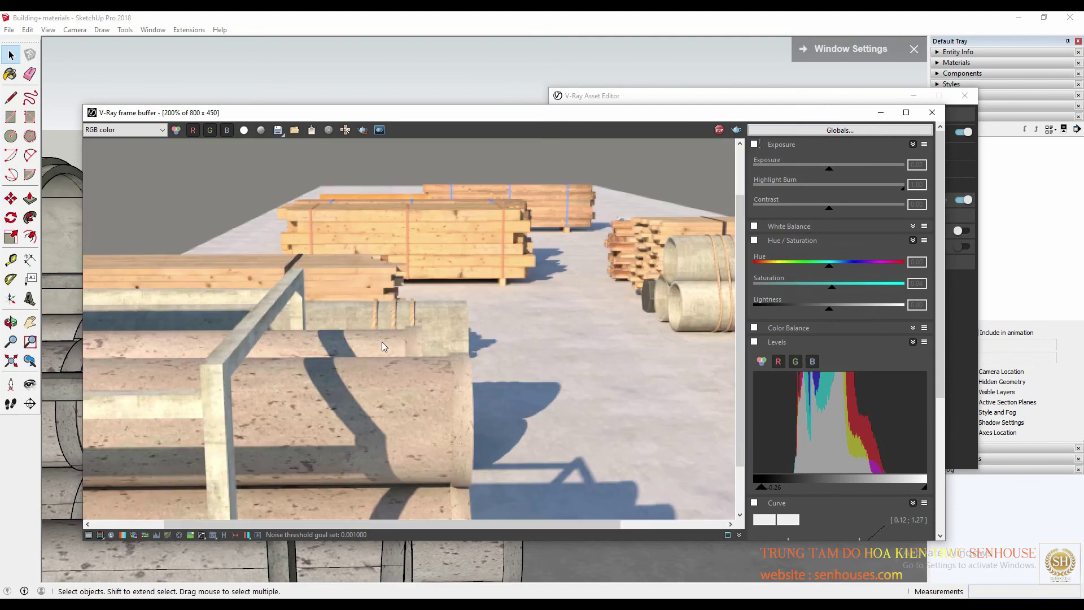
scroll(382, 347, down, 1)
mouse_move(803, 112)
mouse_down()
mouse_move(561, 124)
mouse_move(666, 175)
mouse_up()
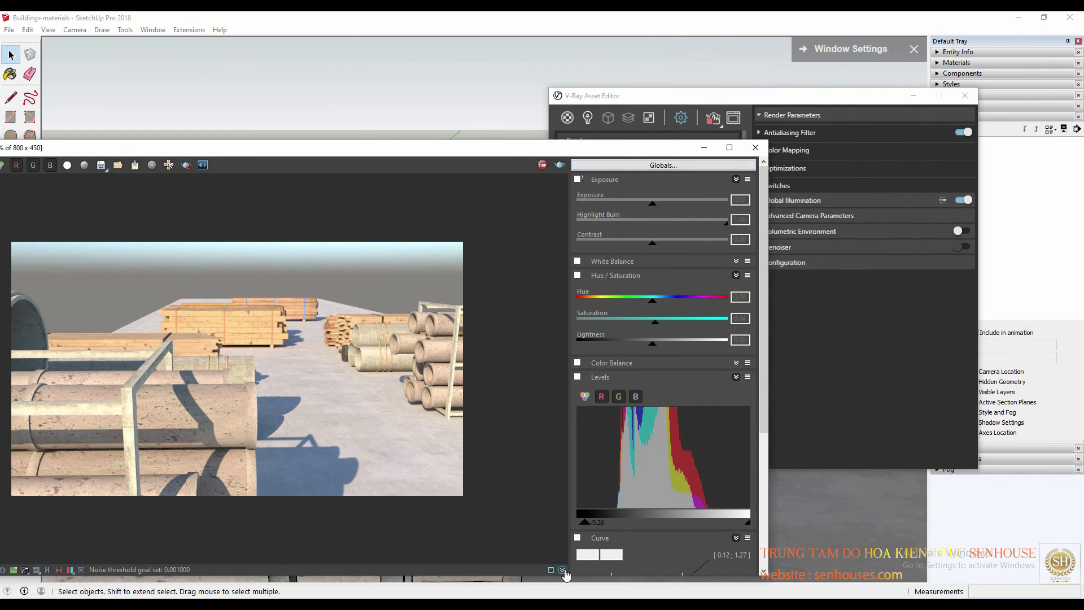
drag(263, 150, 497, 84)
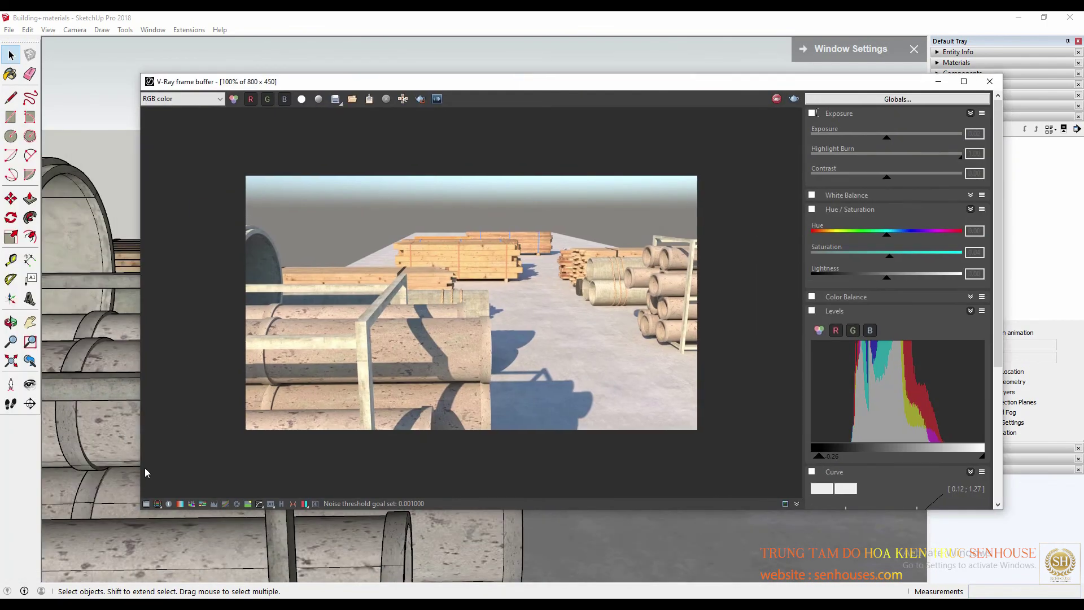
click(146, 503)
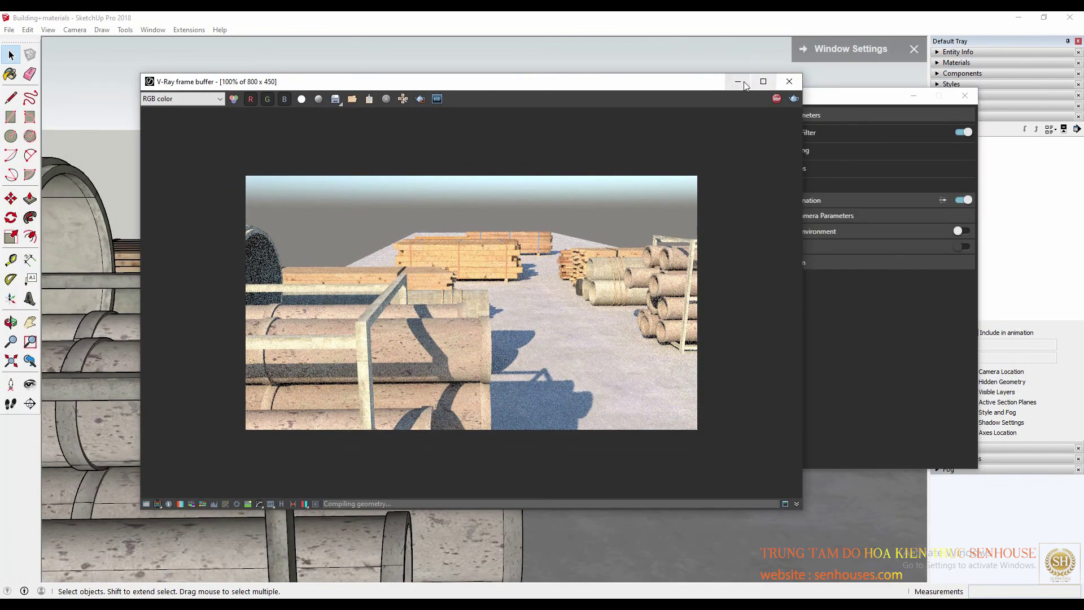
click(738, 82)
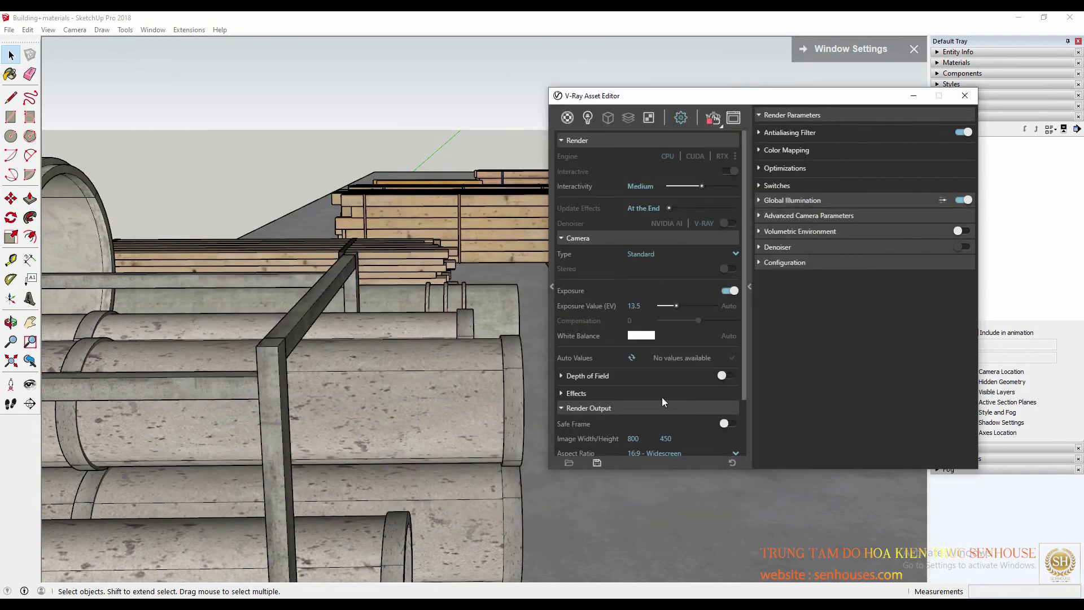
click(714, 119)
click(791, 99)
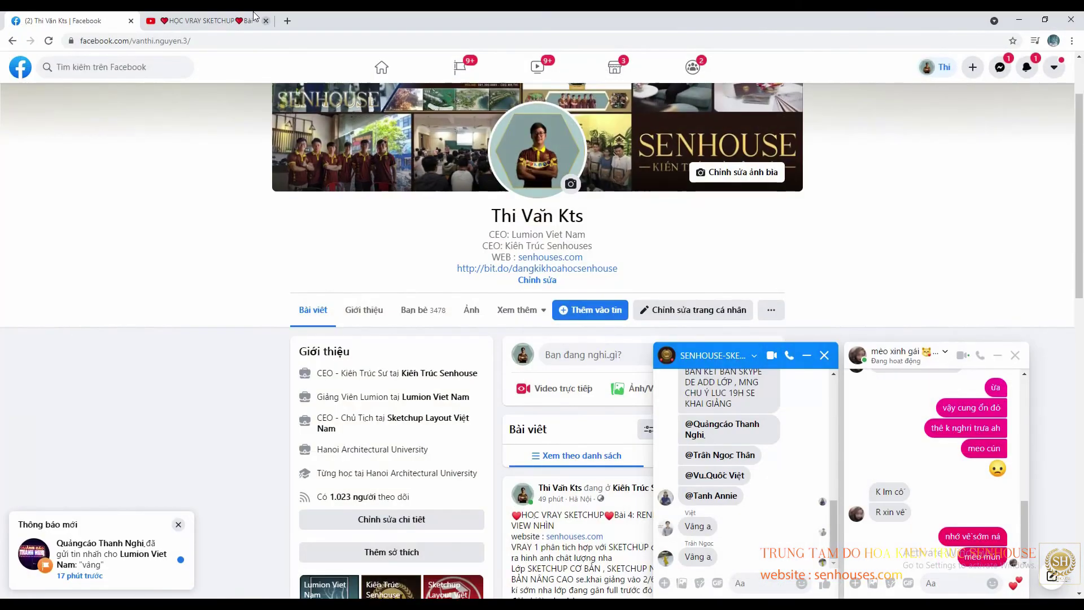
Open the LUMION VIỆT NAM - ĐỒ HỌA SENHOUSE channel and scroll through its playlists and uploads
scroll(370, 317, down, 3)
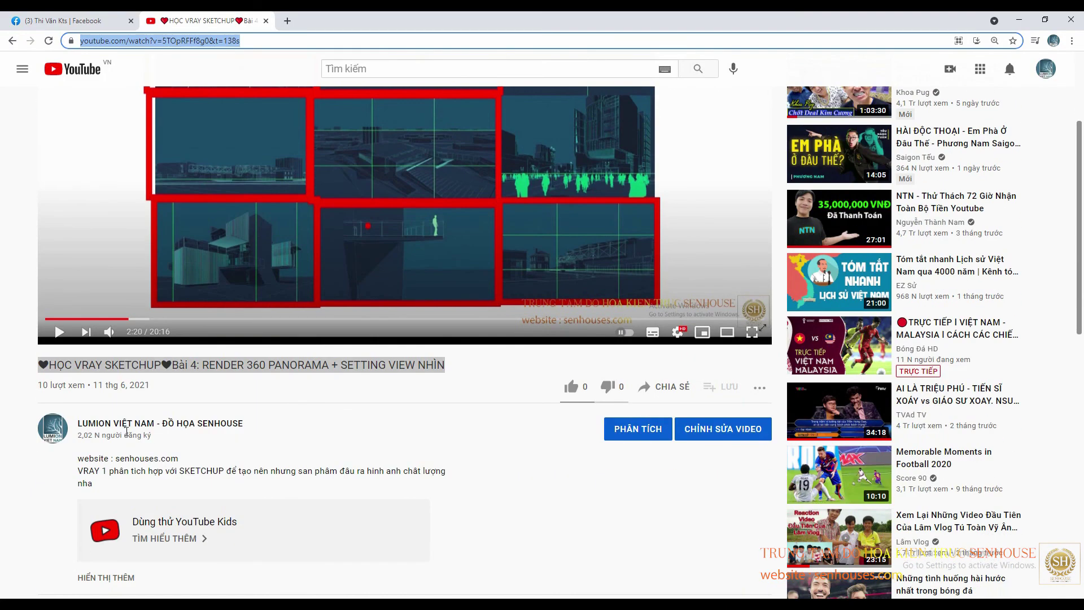
click(167, 434)
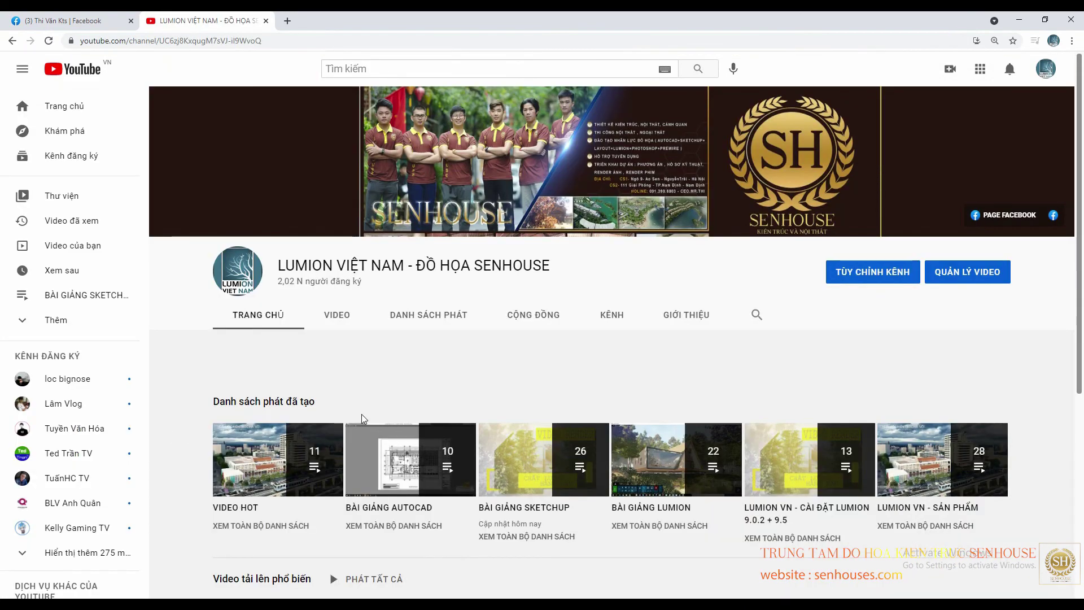
scroll(485, 419, down, 3)
scroll(485, 418, down, 2)
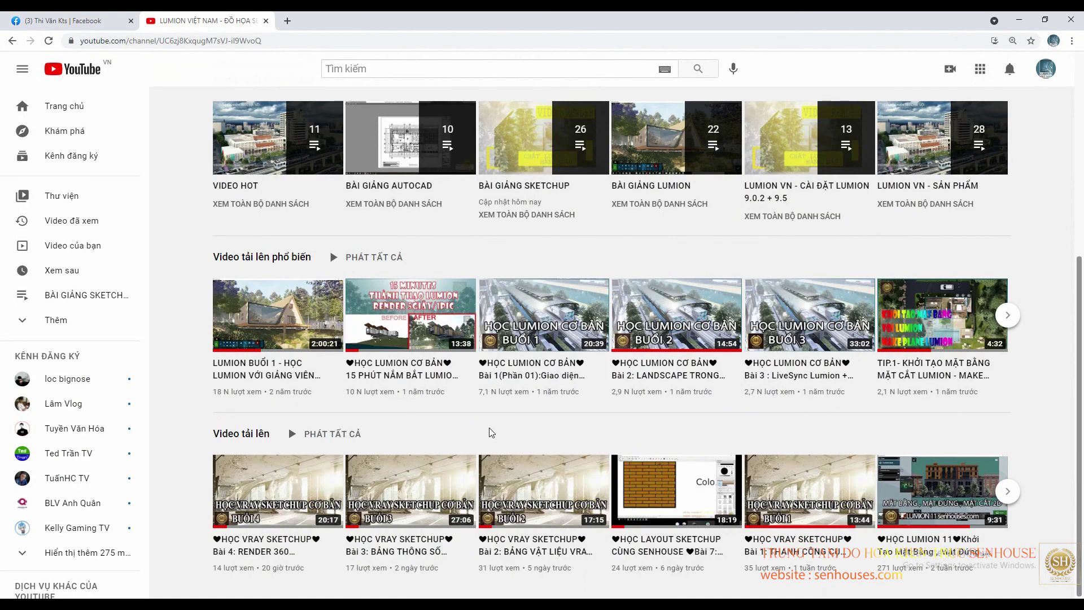
scroll(486, 429, up, 2)
scroll(497, 446, up, 1)
scroll(507, 454, up, 2)
scroll(506, 455, down, 1)
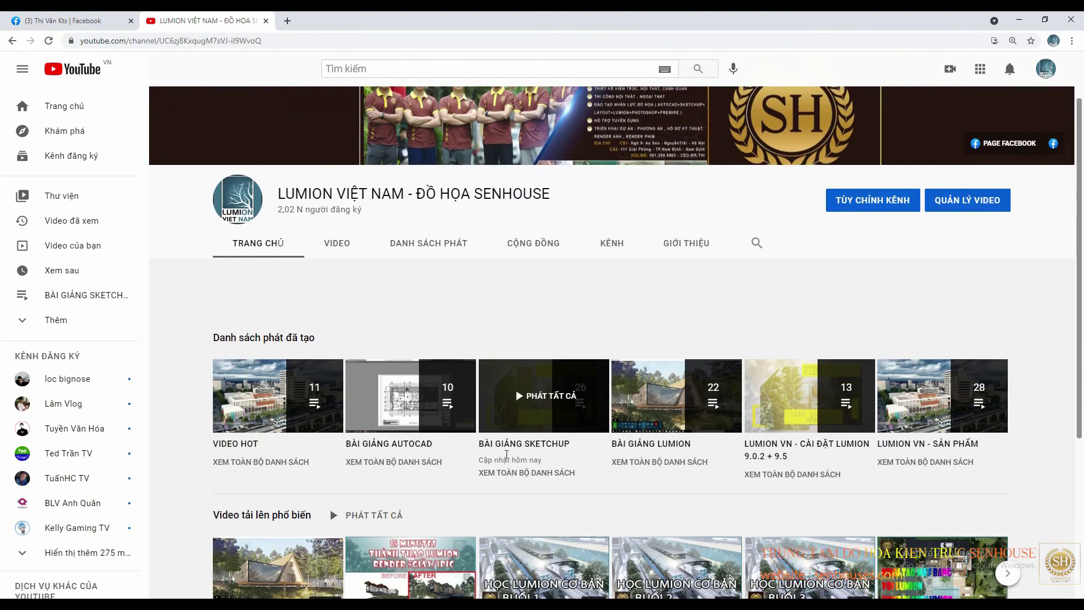
scroll(506, 456, down, 4)
scroll(506, 459, down, 1)
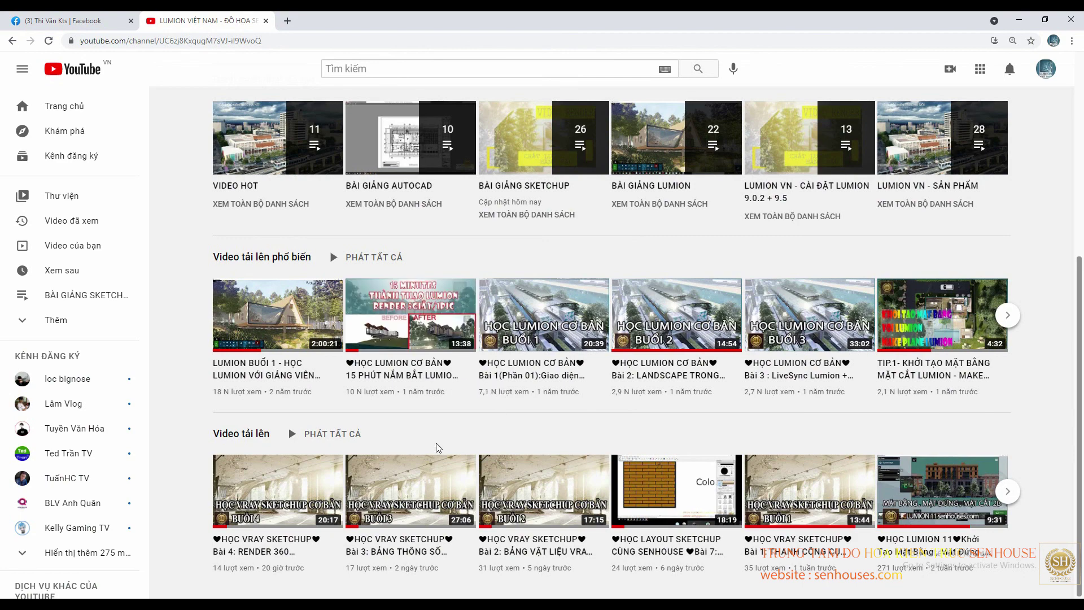
scroll(150, 116, up, 2)
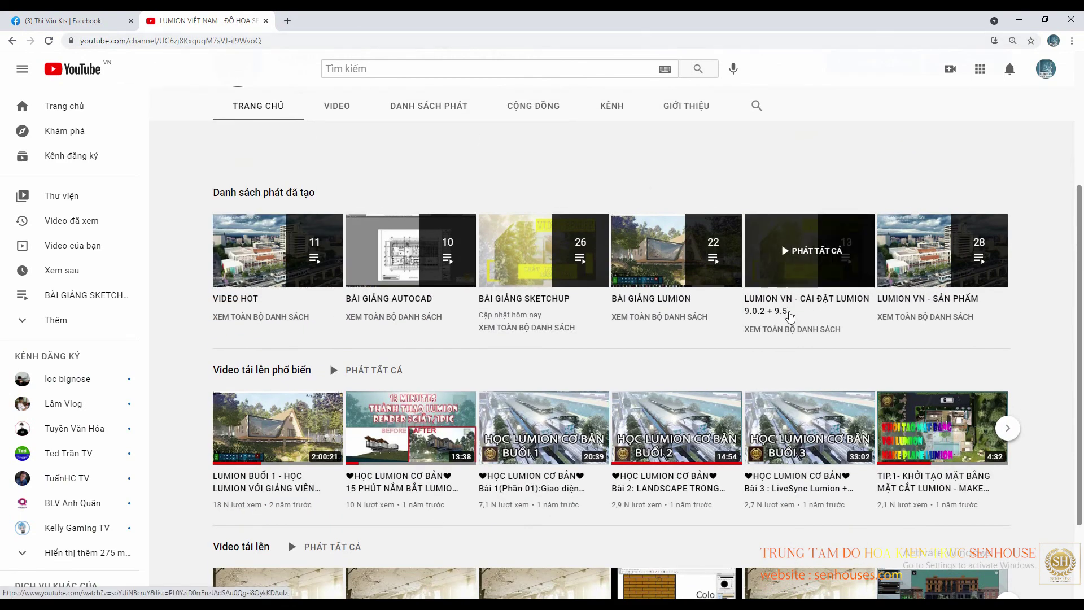
scroll(787, 310, down, 2)
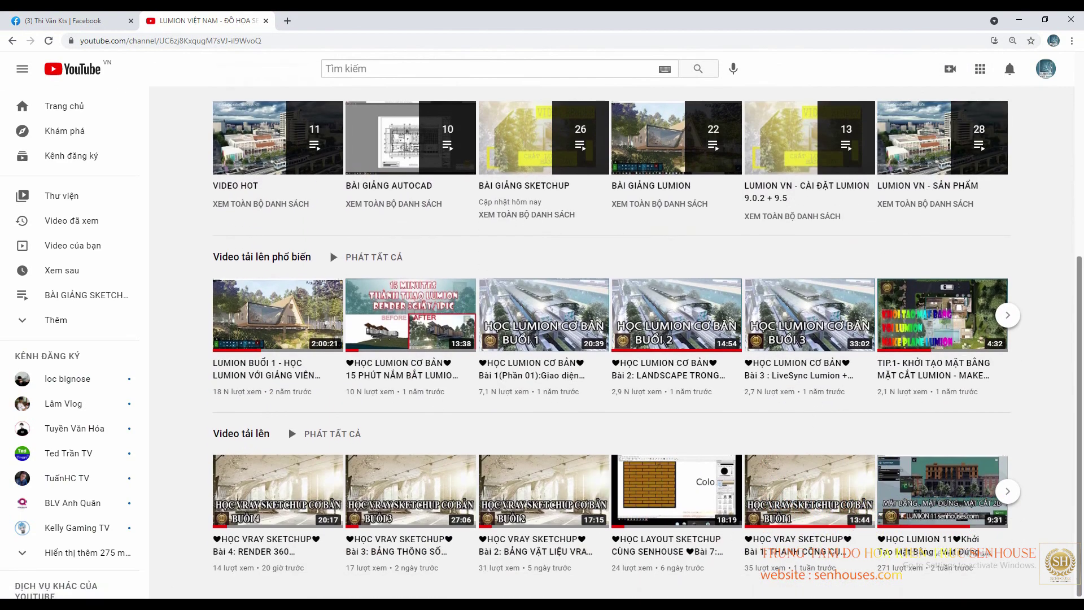